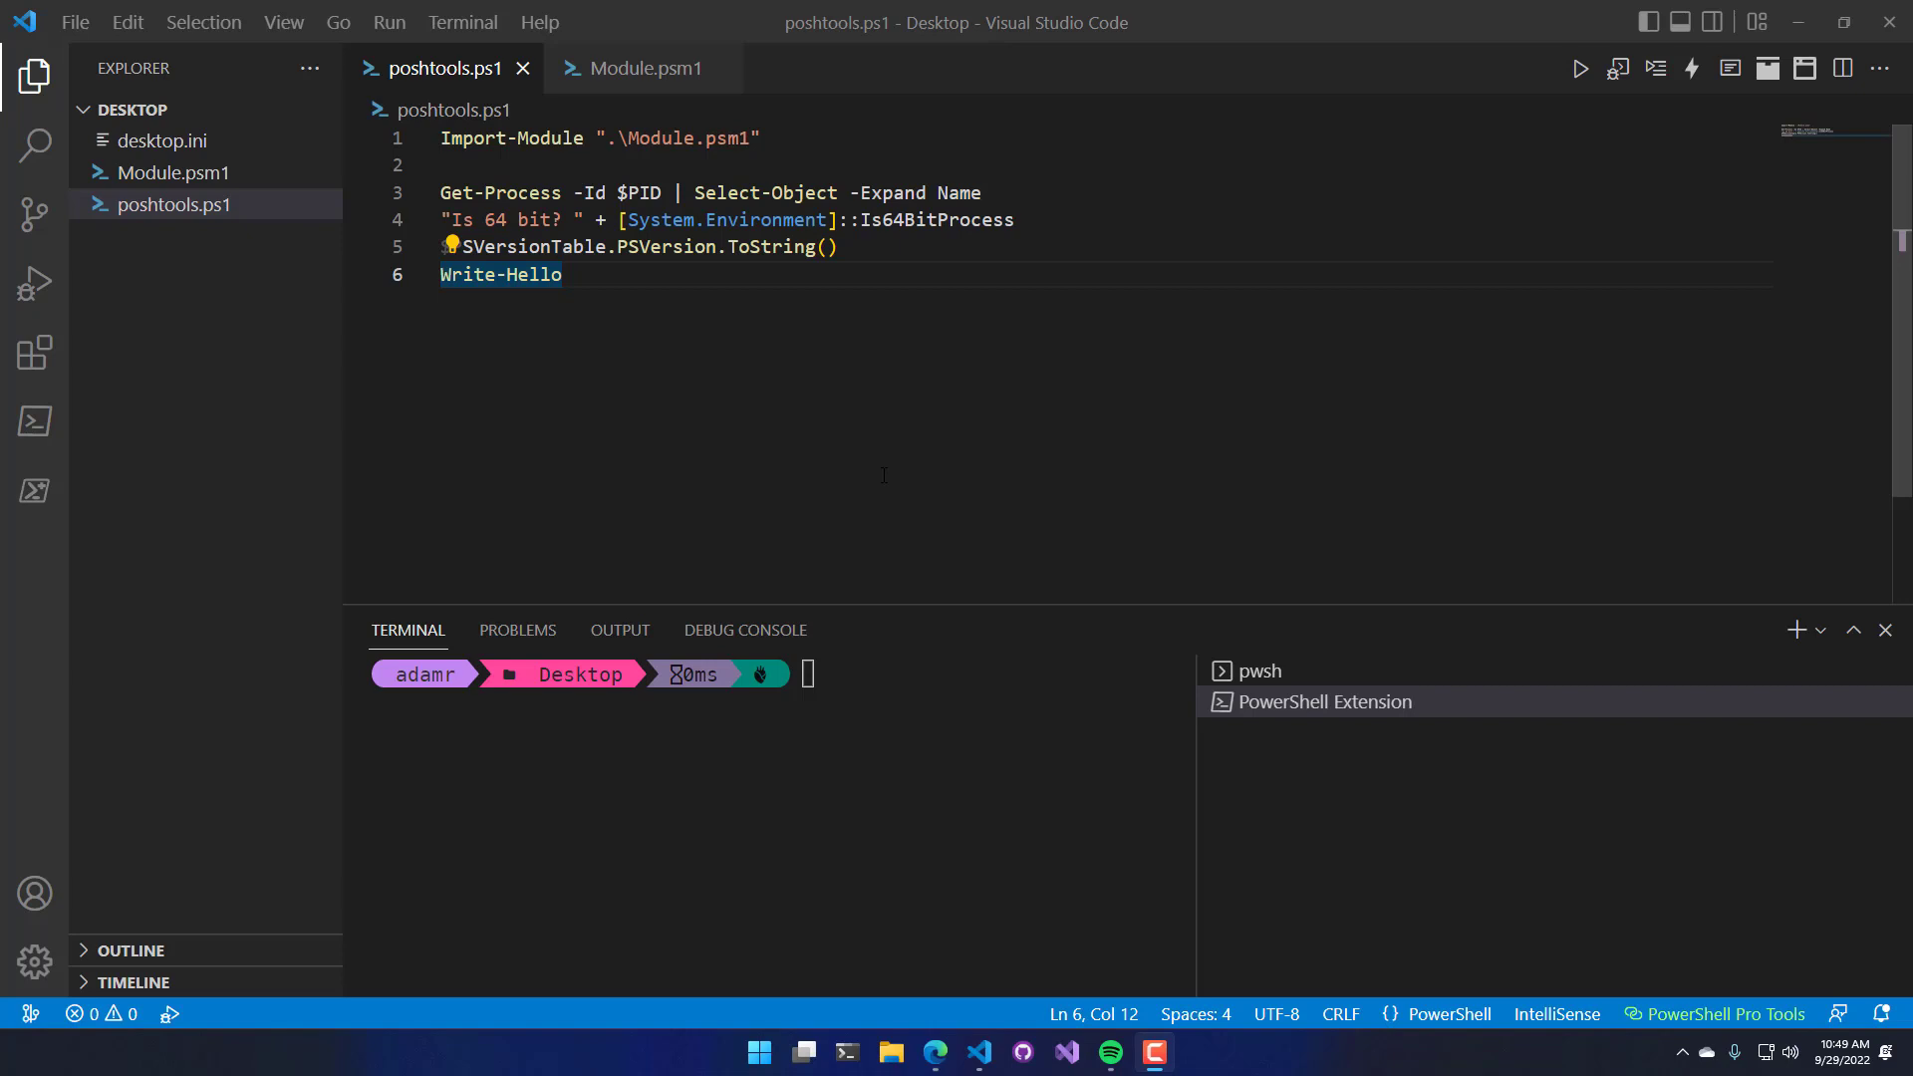
# Step: Review the Import-Module line in poshtools.ps1, the Module.psm1 code, and the Write-Hello call
pyautogui.tripleClick(820, 138)
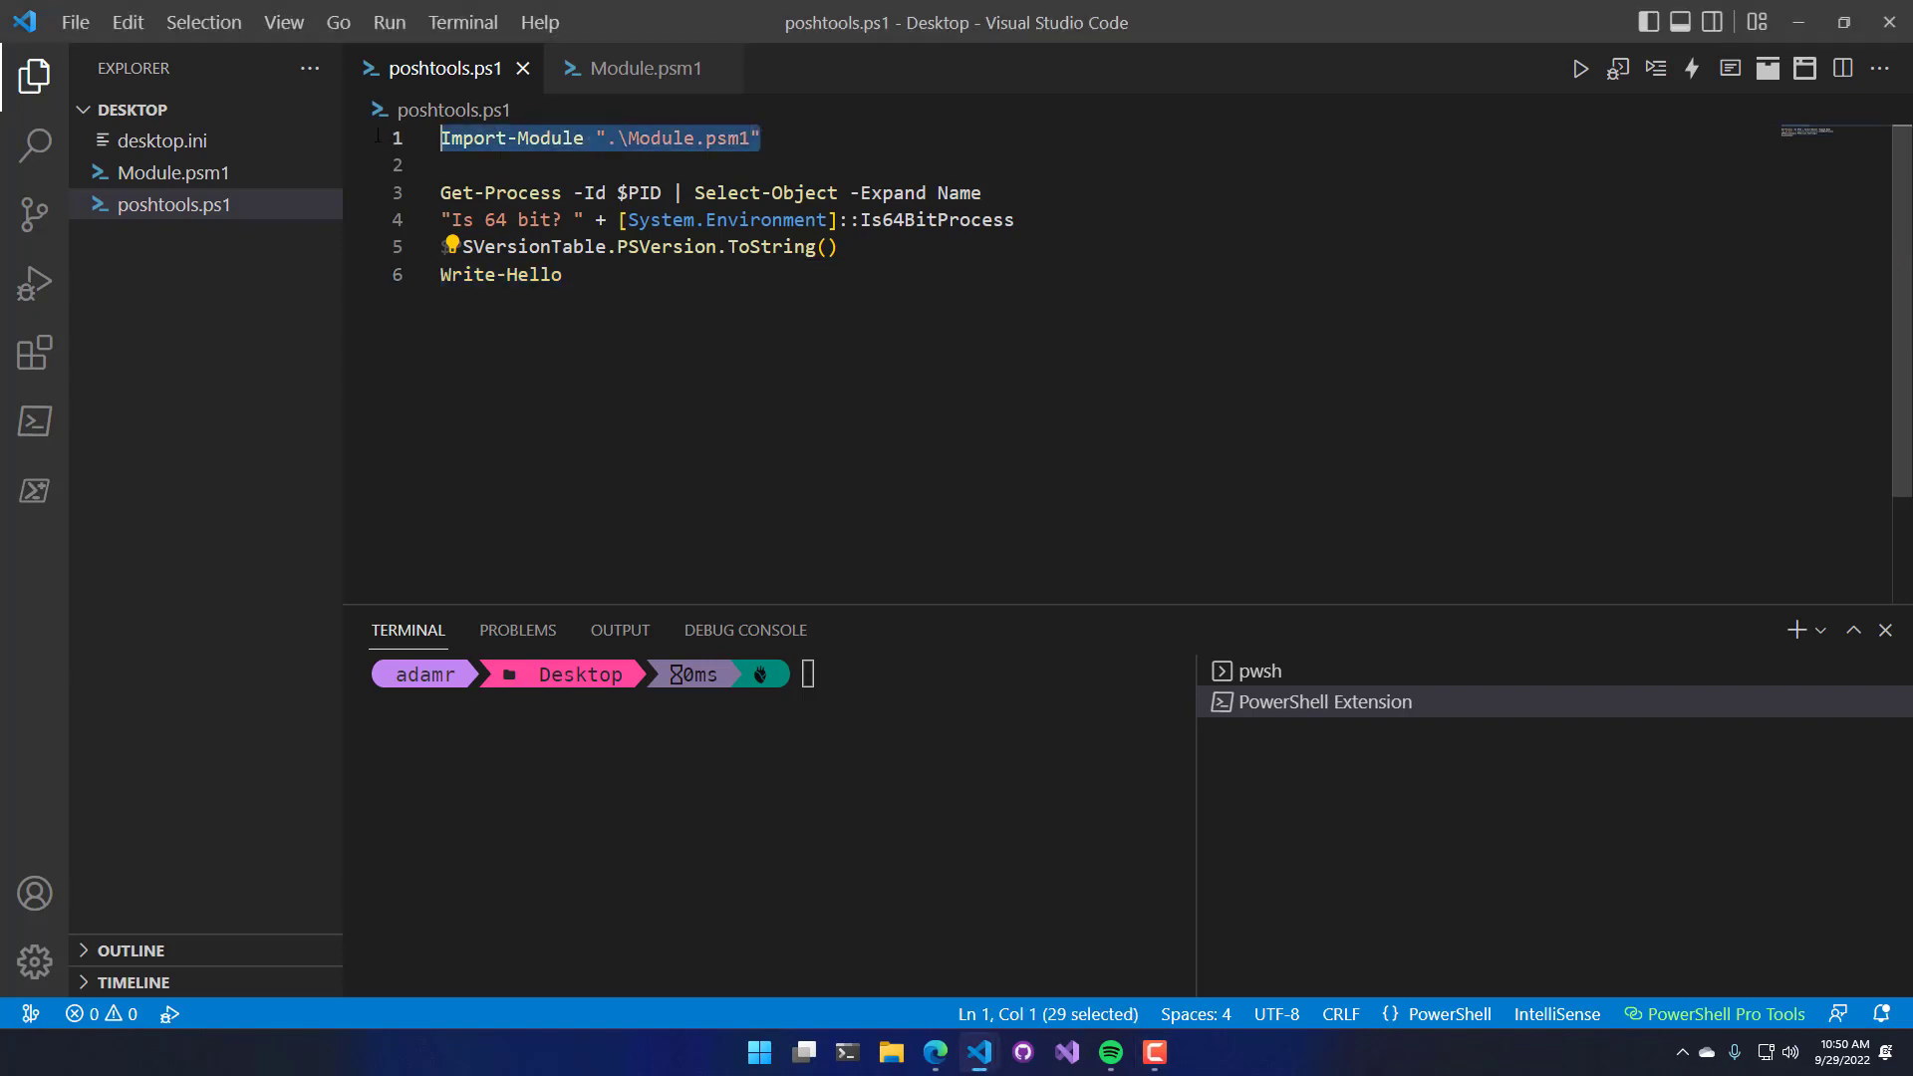
pyautogui.click(588, 165)
pyautogui.click(647, 67)
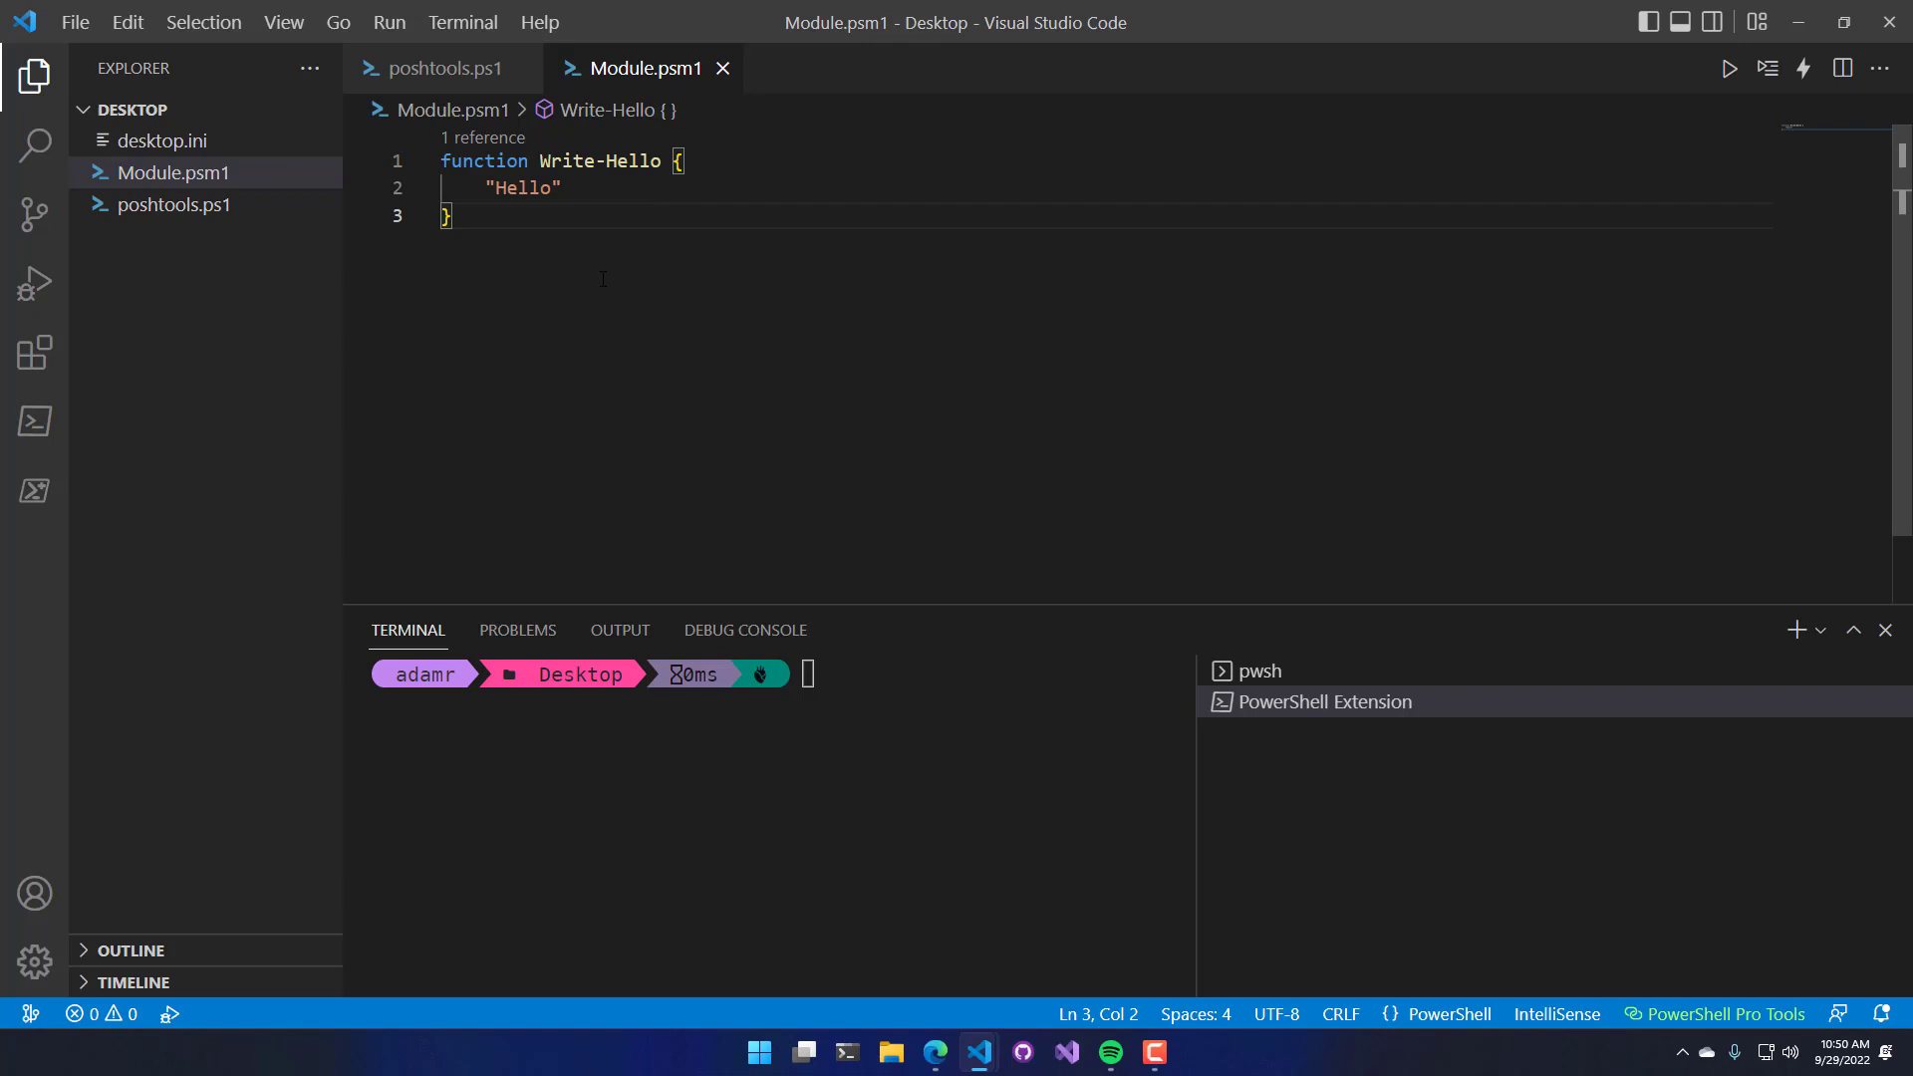
pyautogui.click(395, 70)
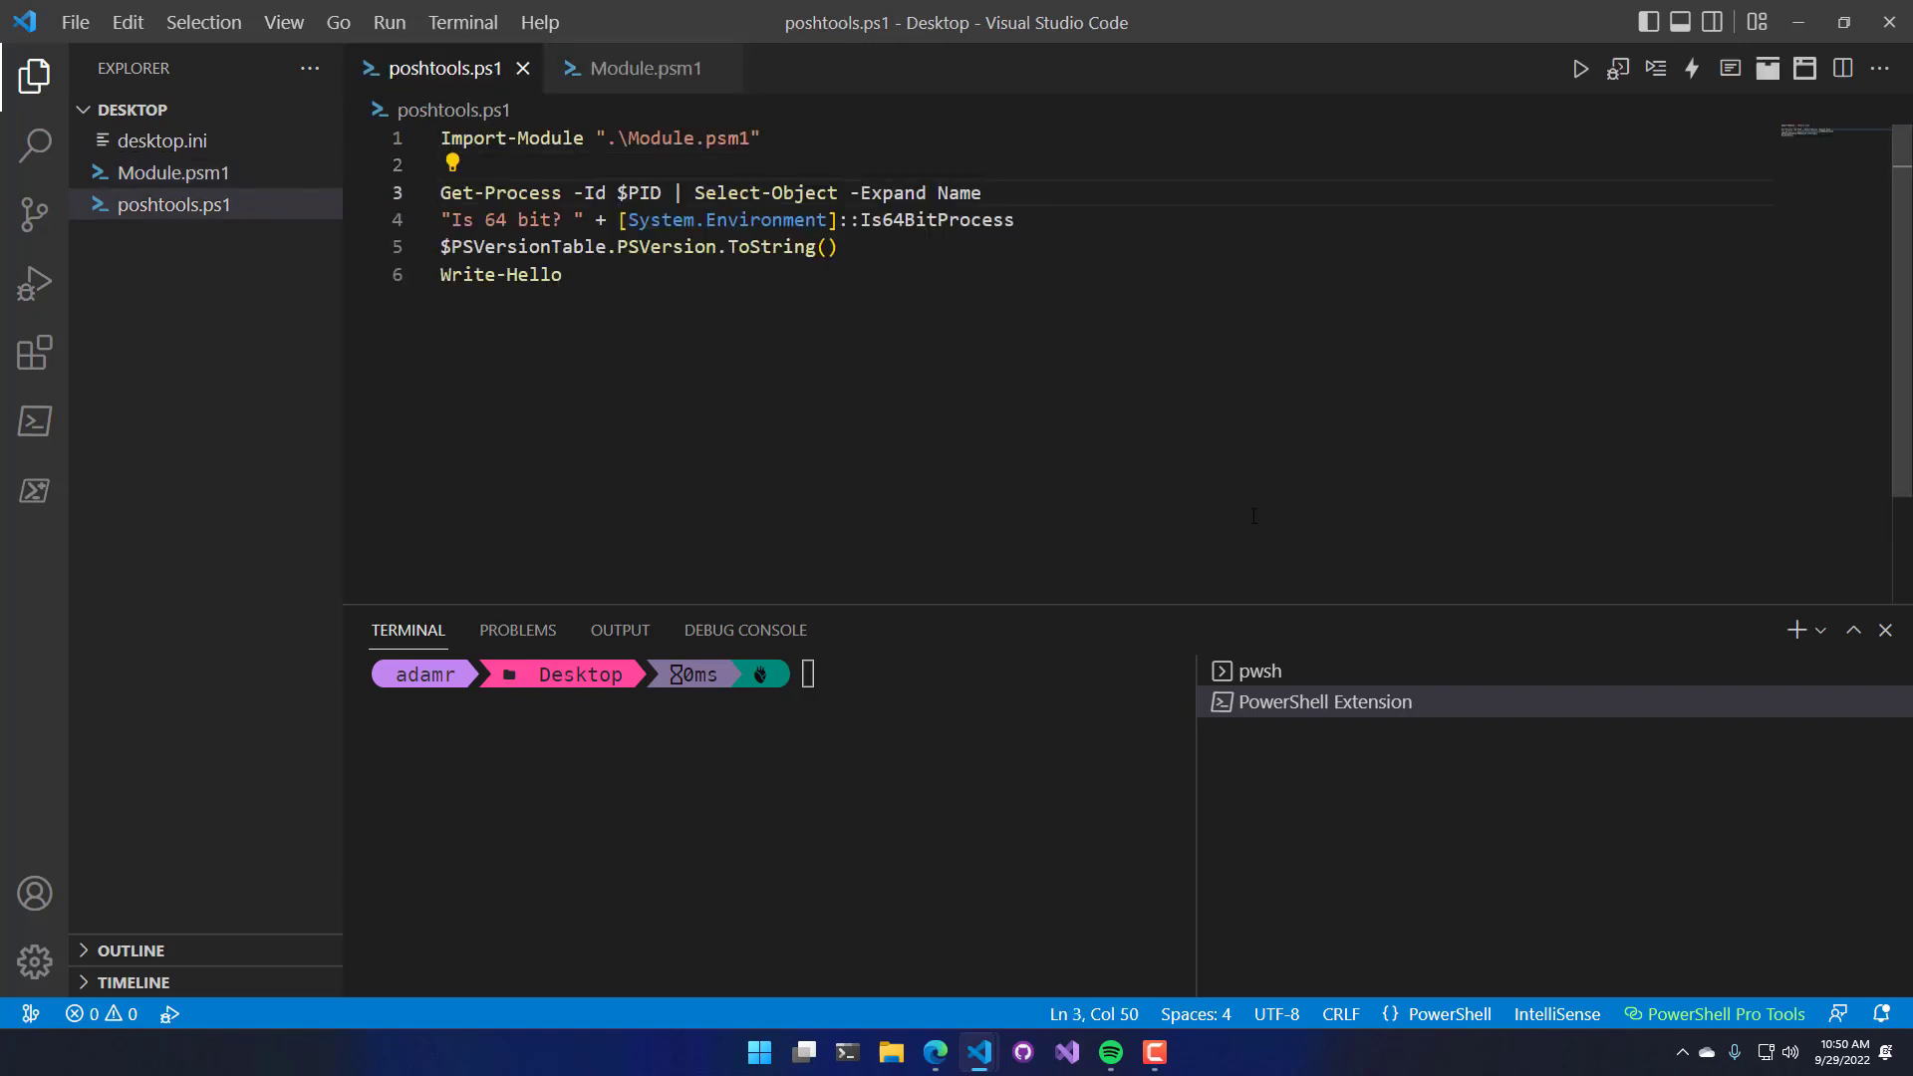
pyautogui.click(1095, 224)
pyautogui.press('Down')
pyautogui.press('Down')
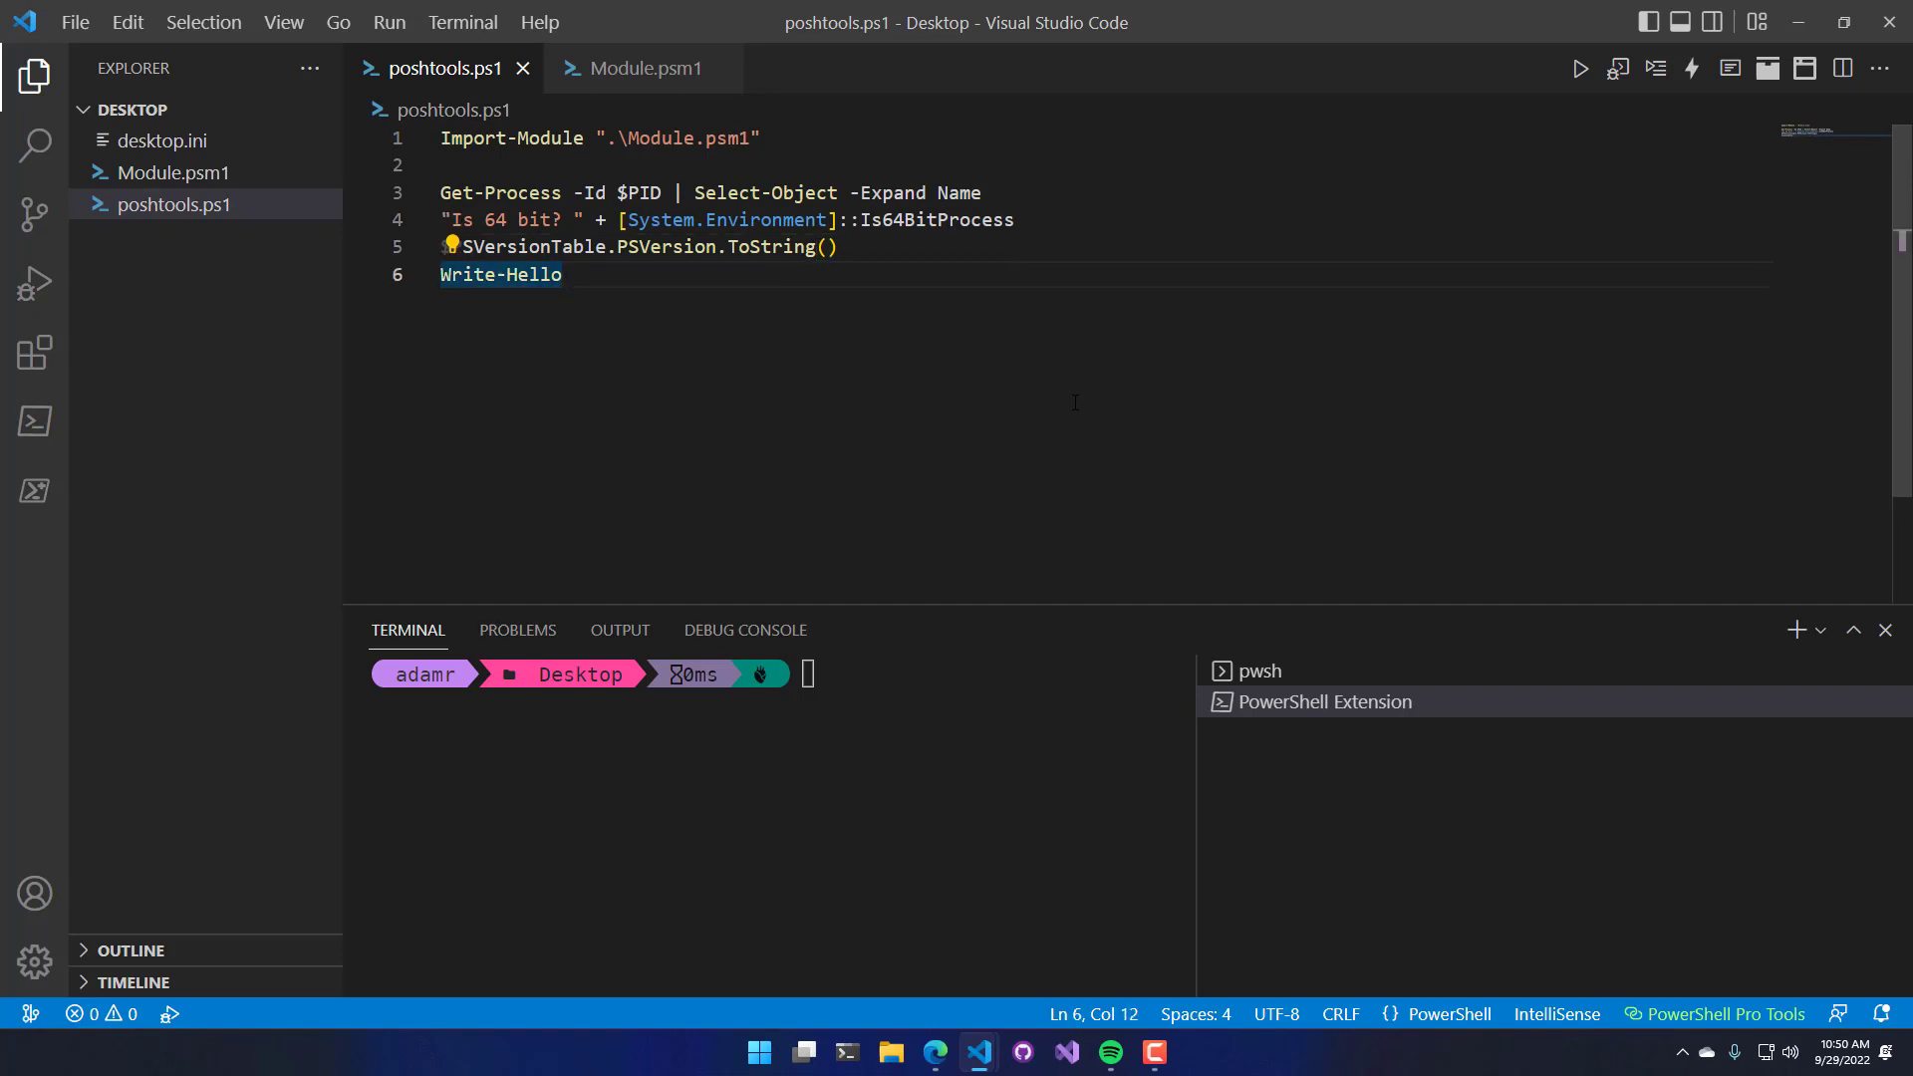
pyautogui.click(1581, 69)
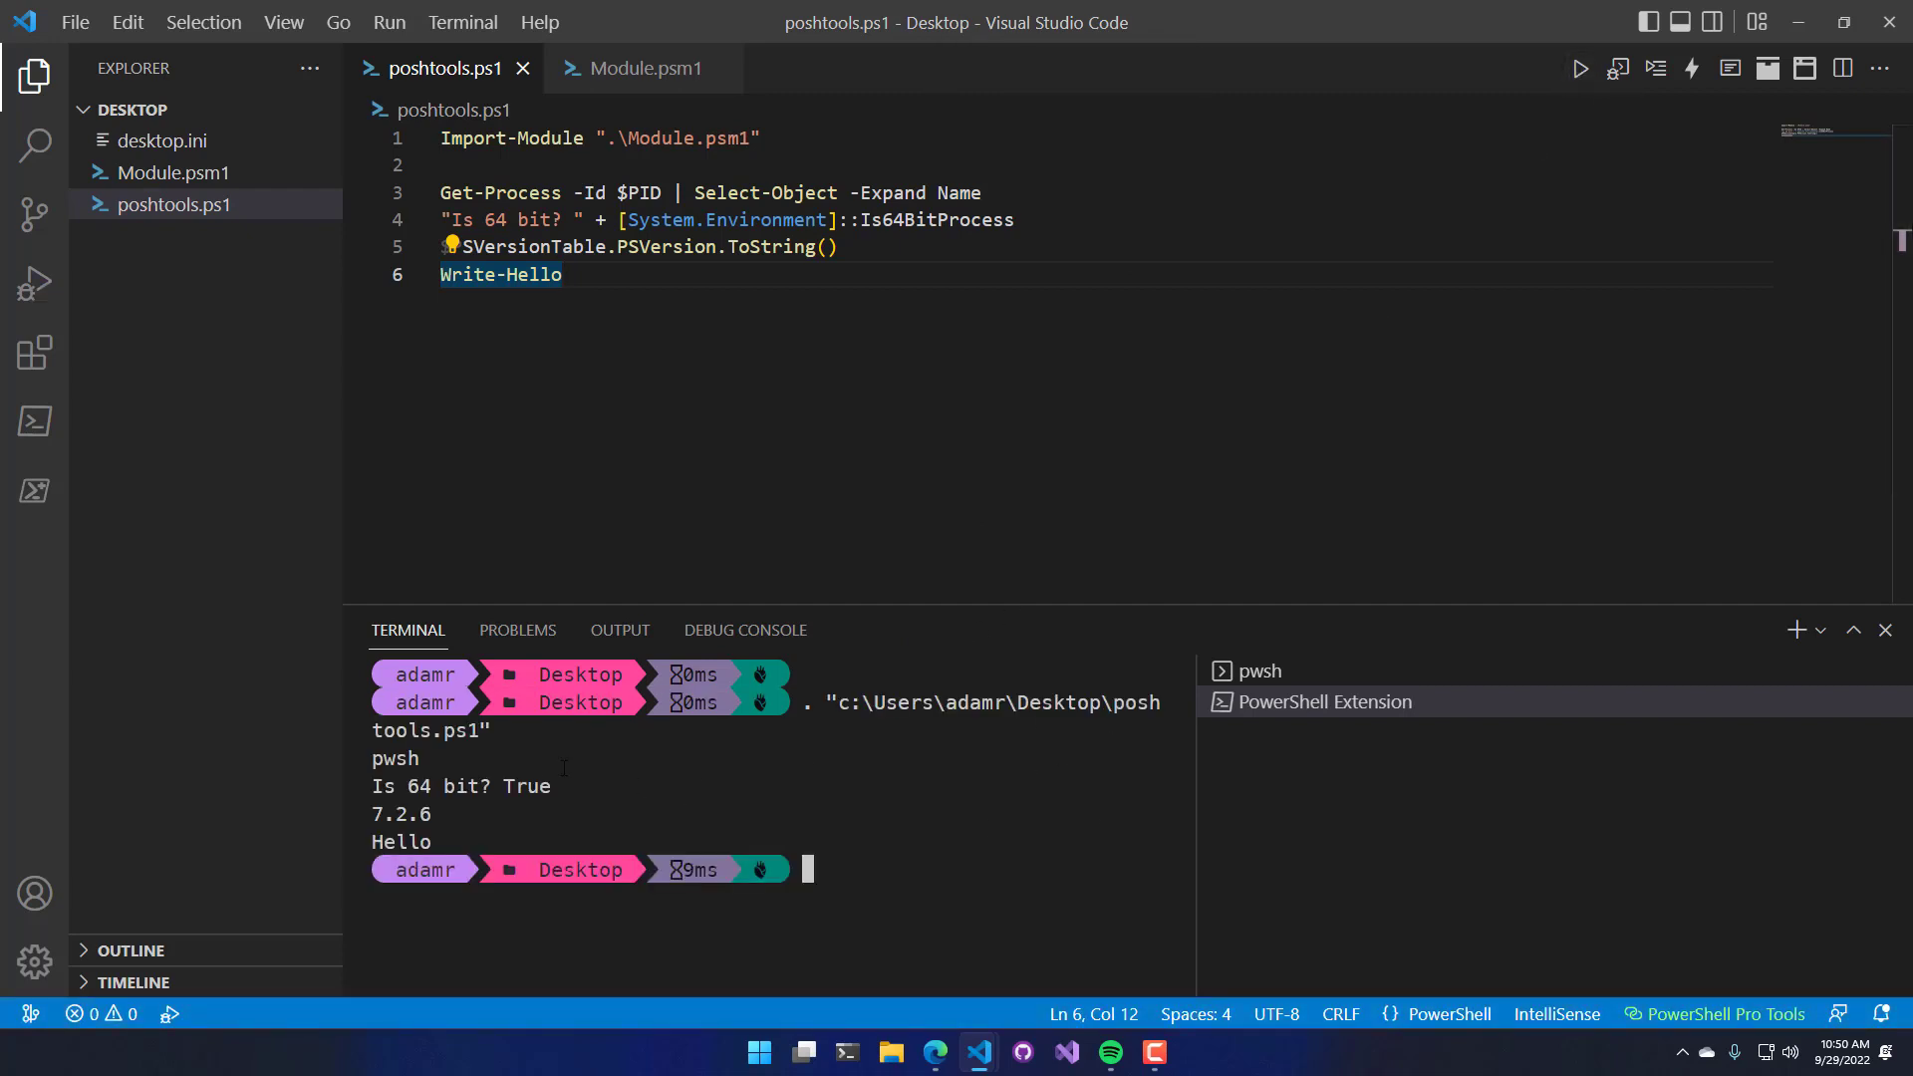
pyautogui.doubleClick(399, 759)
pyautogui.doubleClick(409, 785)
pyautogui.click(418, 786)
pyautogui.moveTo(575, 786)
pyautogui.mouseDown()
pyautogui.moveTo(374, 757)
pyautogui.moveTo(376, 788)
pyautogui.mouseUp()
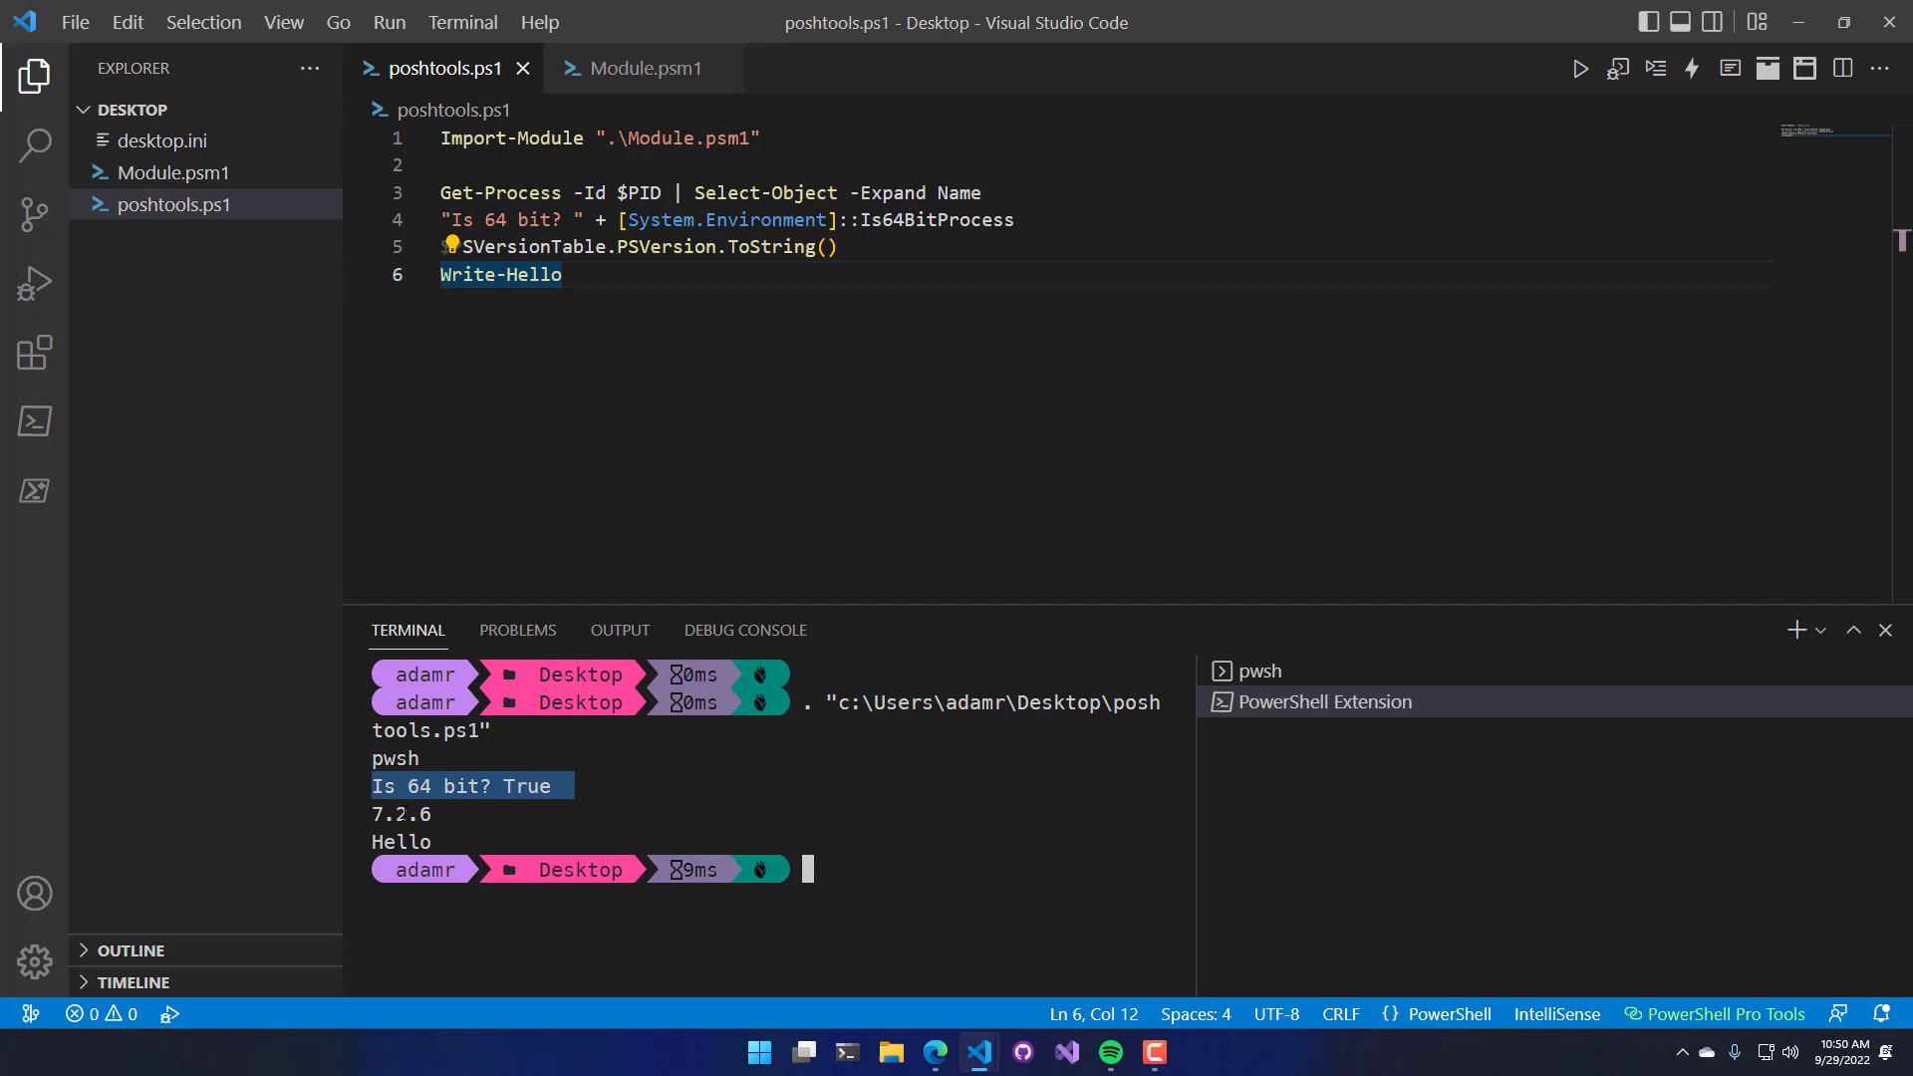
pyautogui.doubleClick(400, 814)
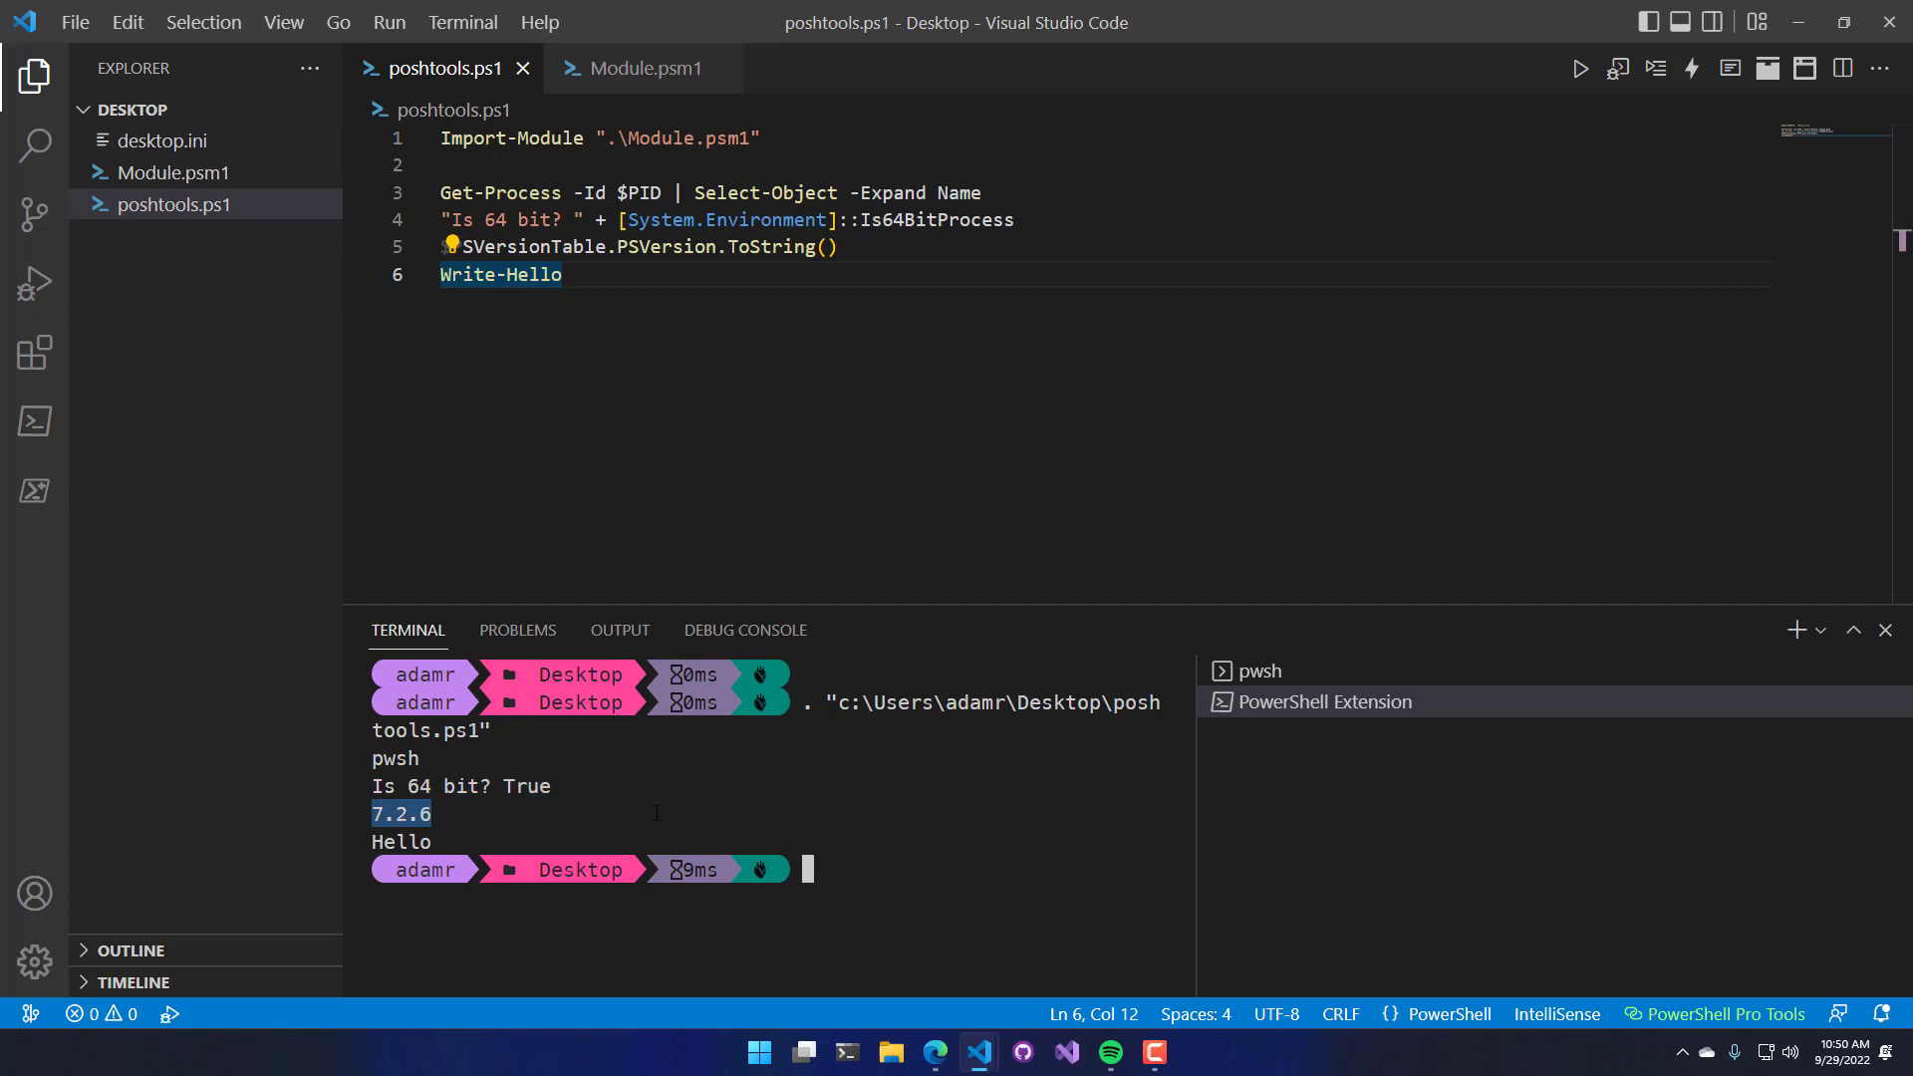
pyautogui.doubleClick(401, 842)
pyautogui.click(663, 322)
# Step: Package poshtools.ps1 as an exe and copy the out\poshtools.exe path from the terminal
pyautogui.click(1087, 174)
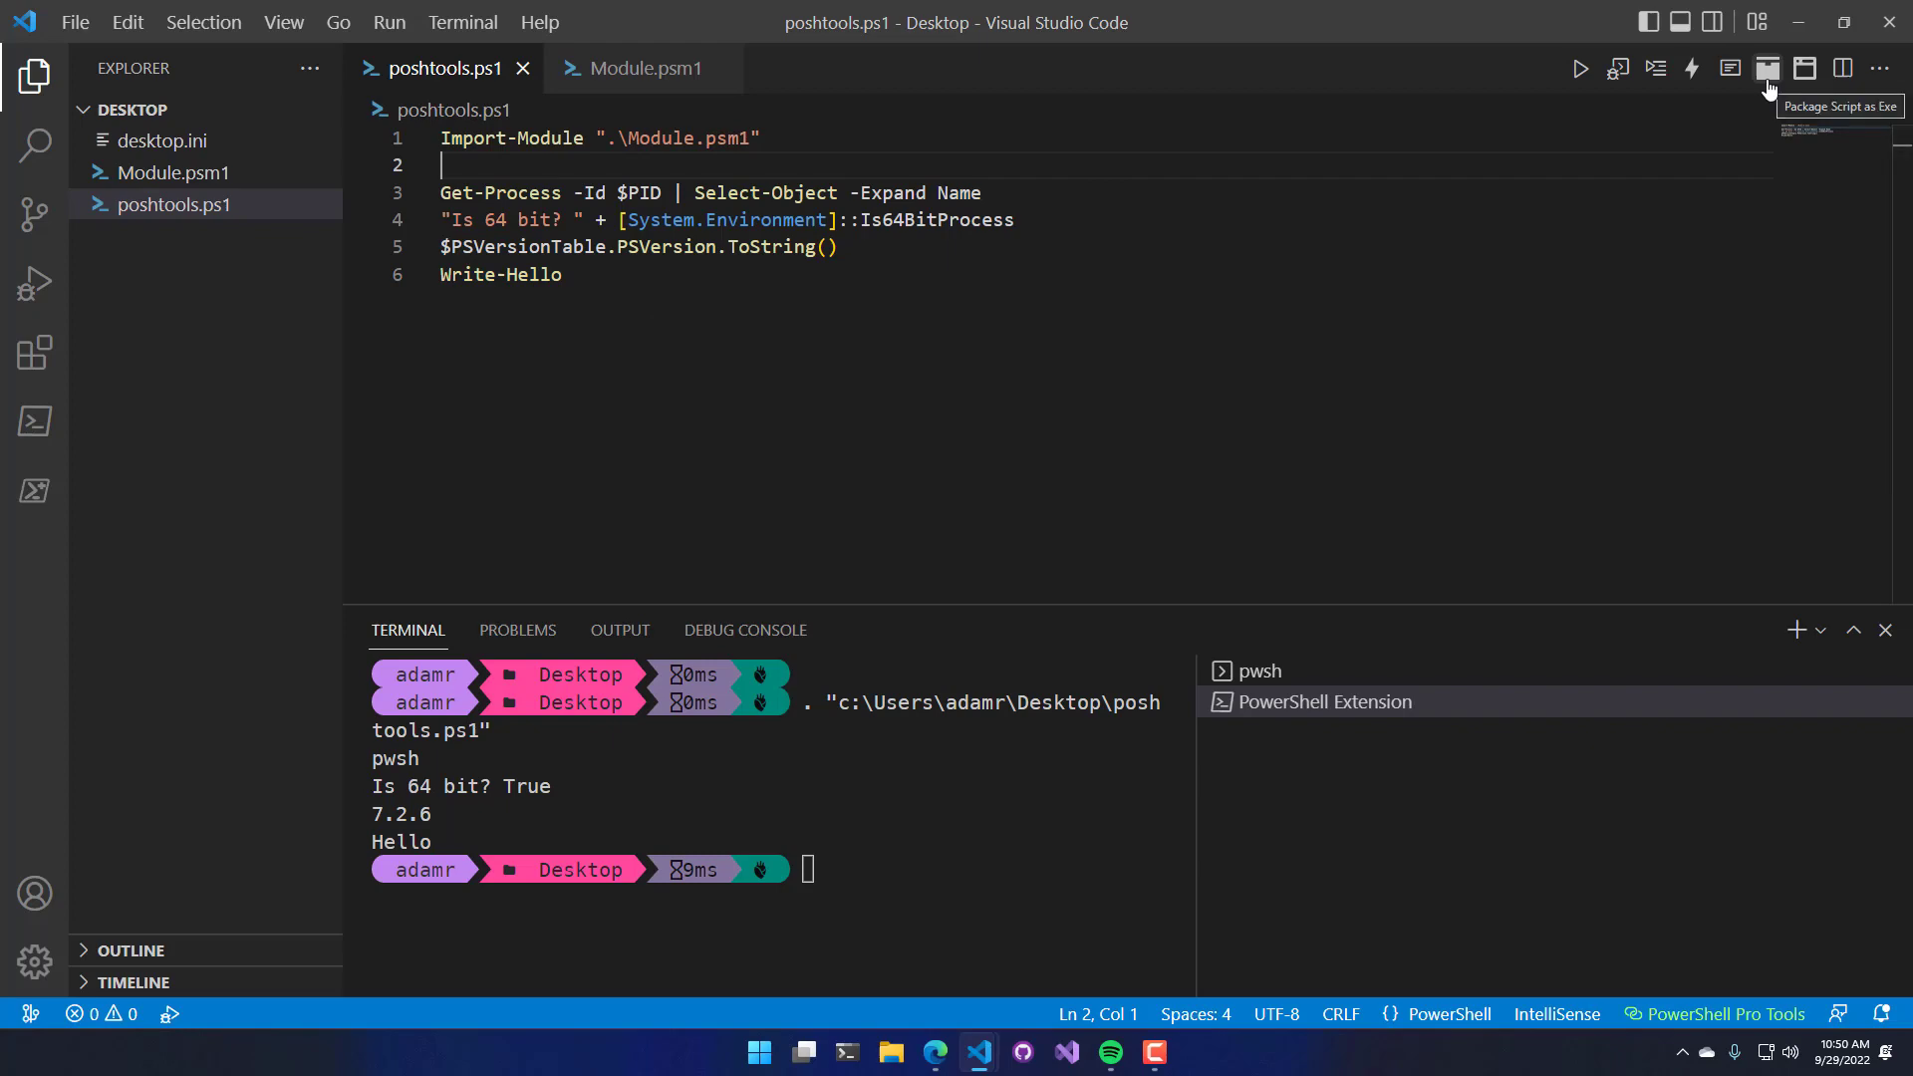
pyautogui.click(1767, 74)
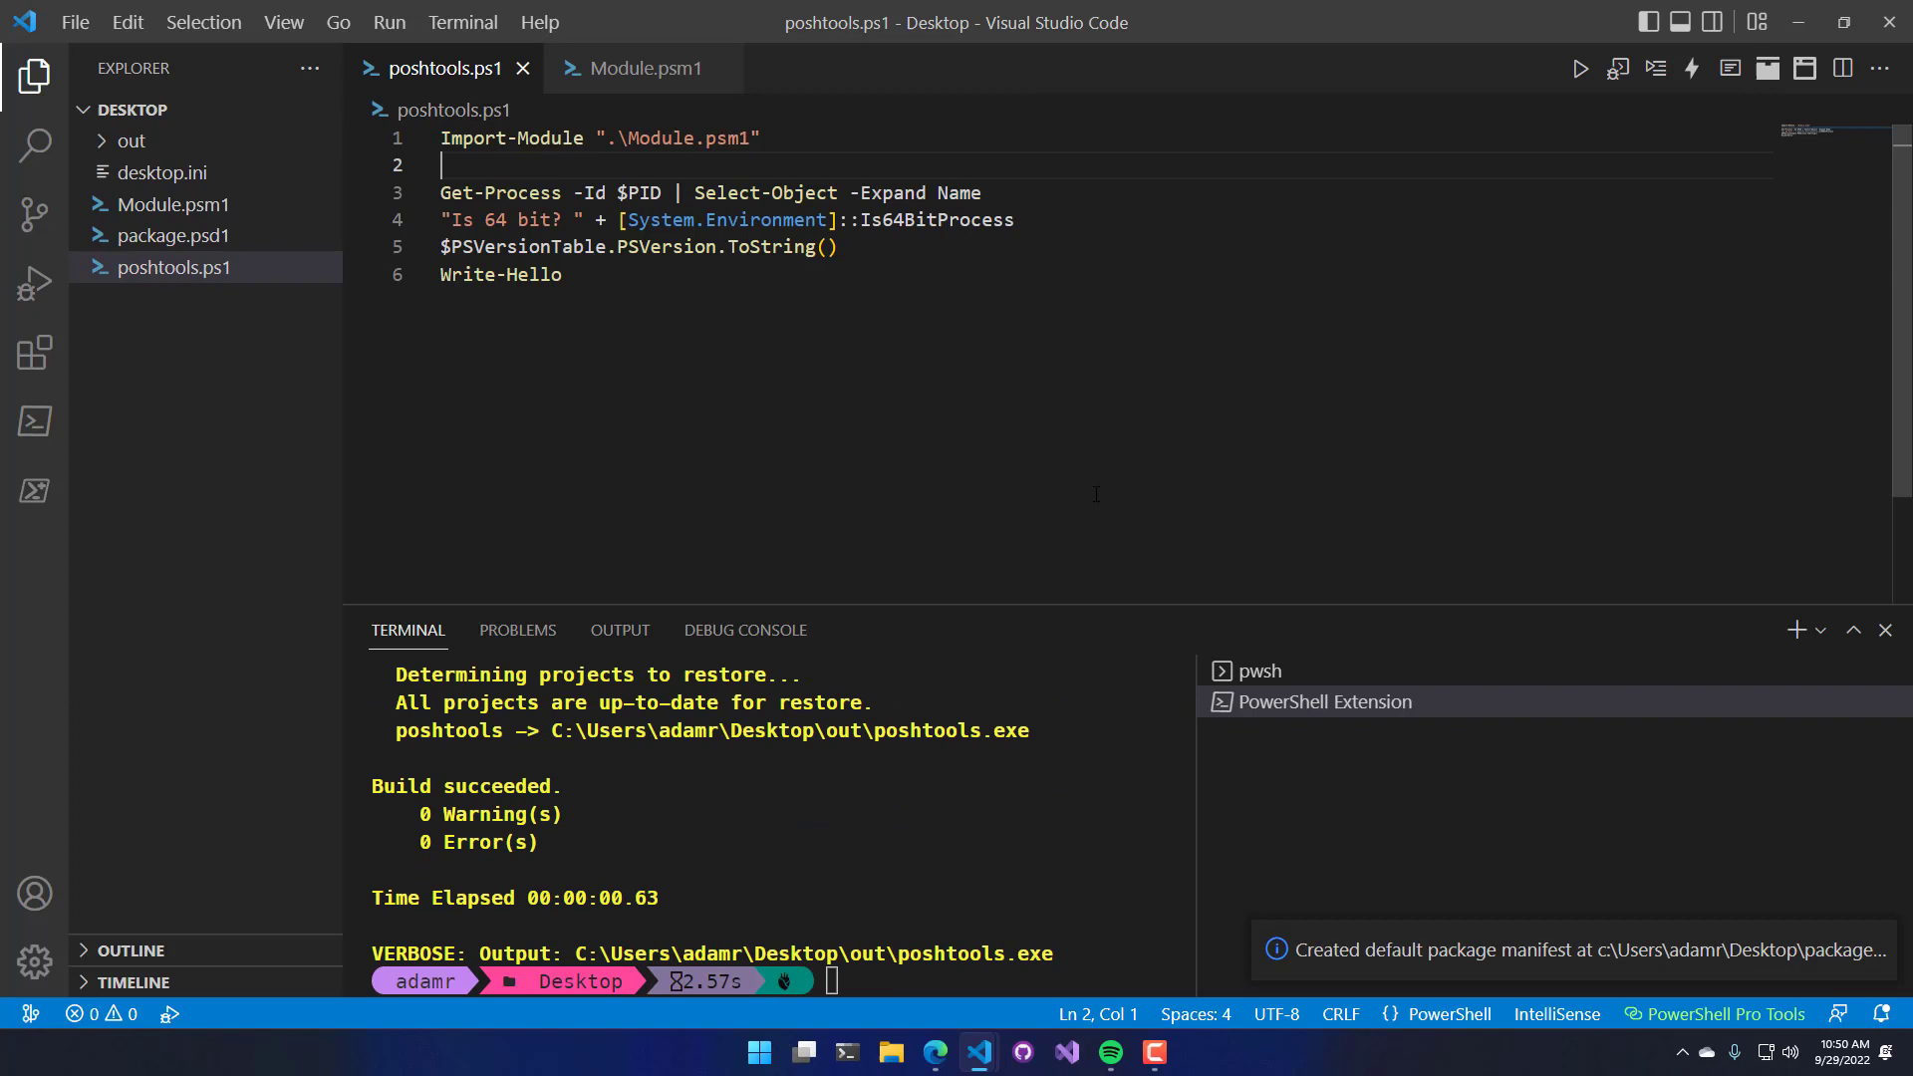
pyautogui.click(896, 852)
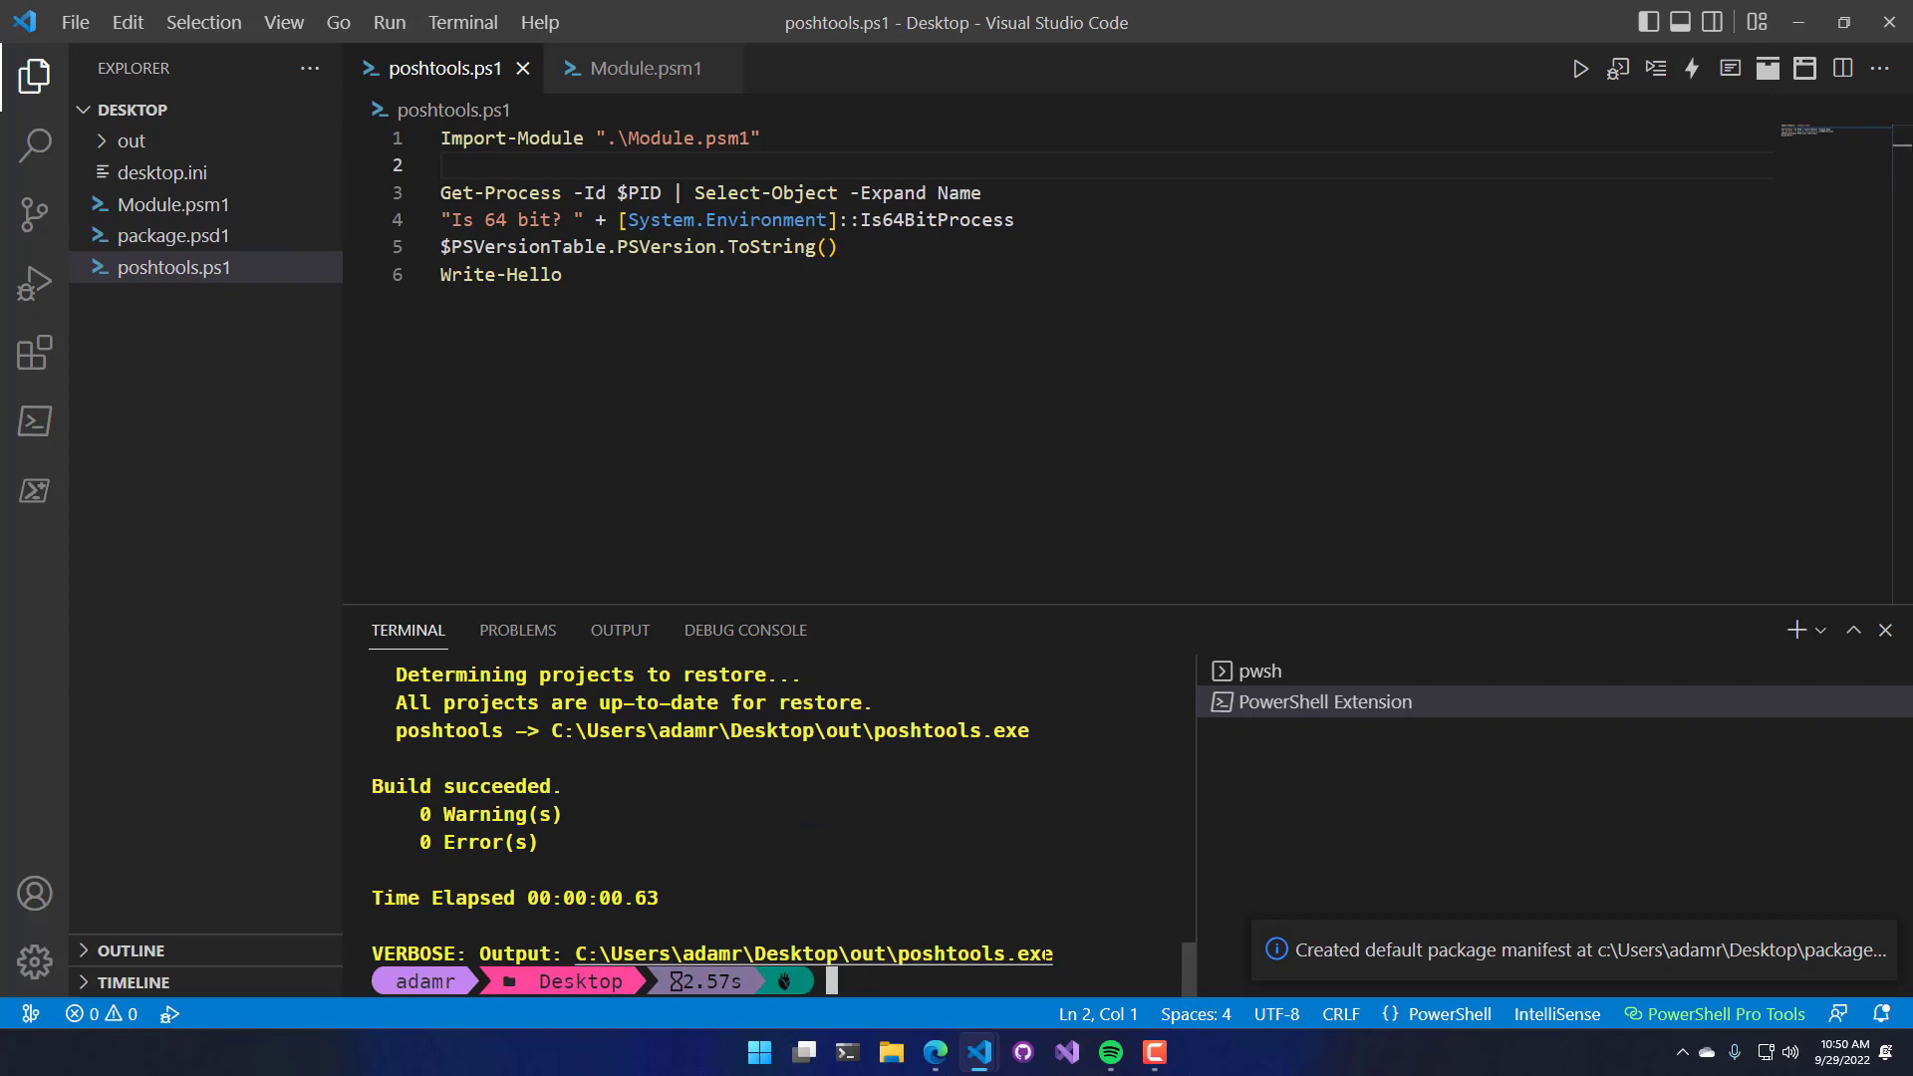
pyautogui.moveTo(1054, 955); pyautogui.dragTo(572, 954)
pyautogui.rightClick(717, 951)
pyautogui.write('.\\')
# Step: Run .\out\poshtools.exe and highlight its poshtools, Is 64 bit? False and 5.1.22621.169 output
pyautogui.press('Right')
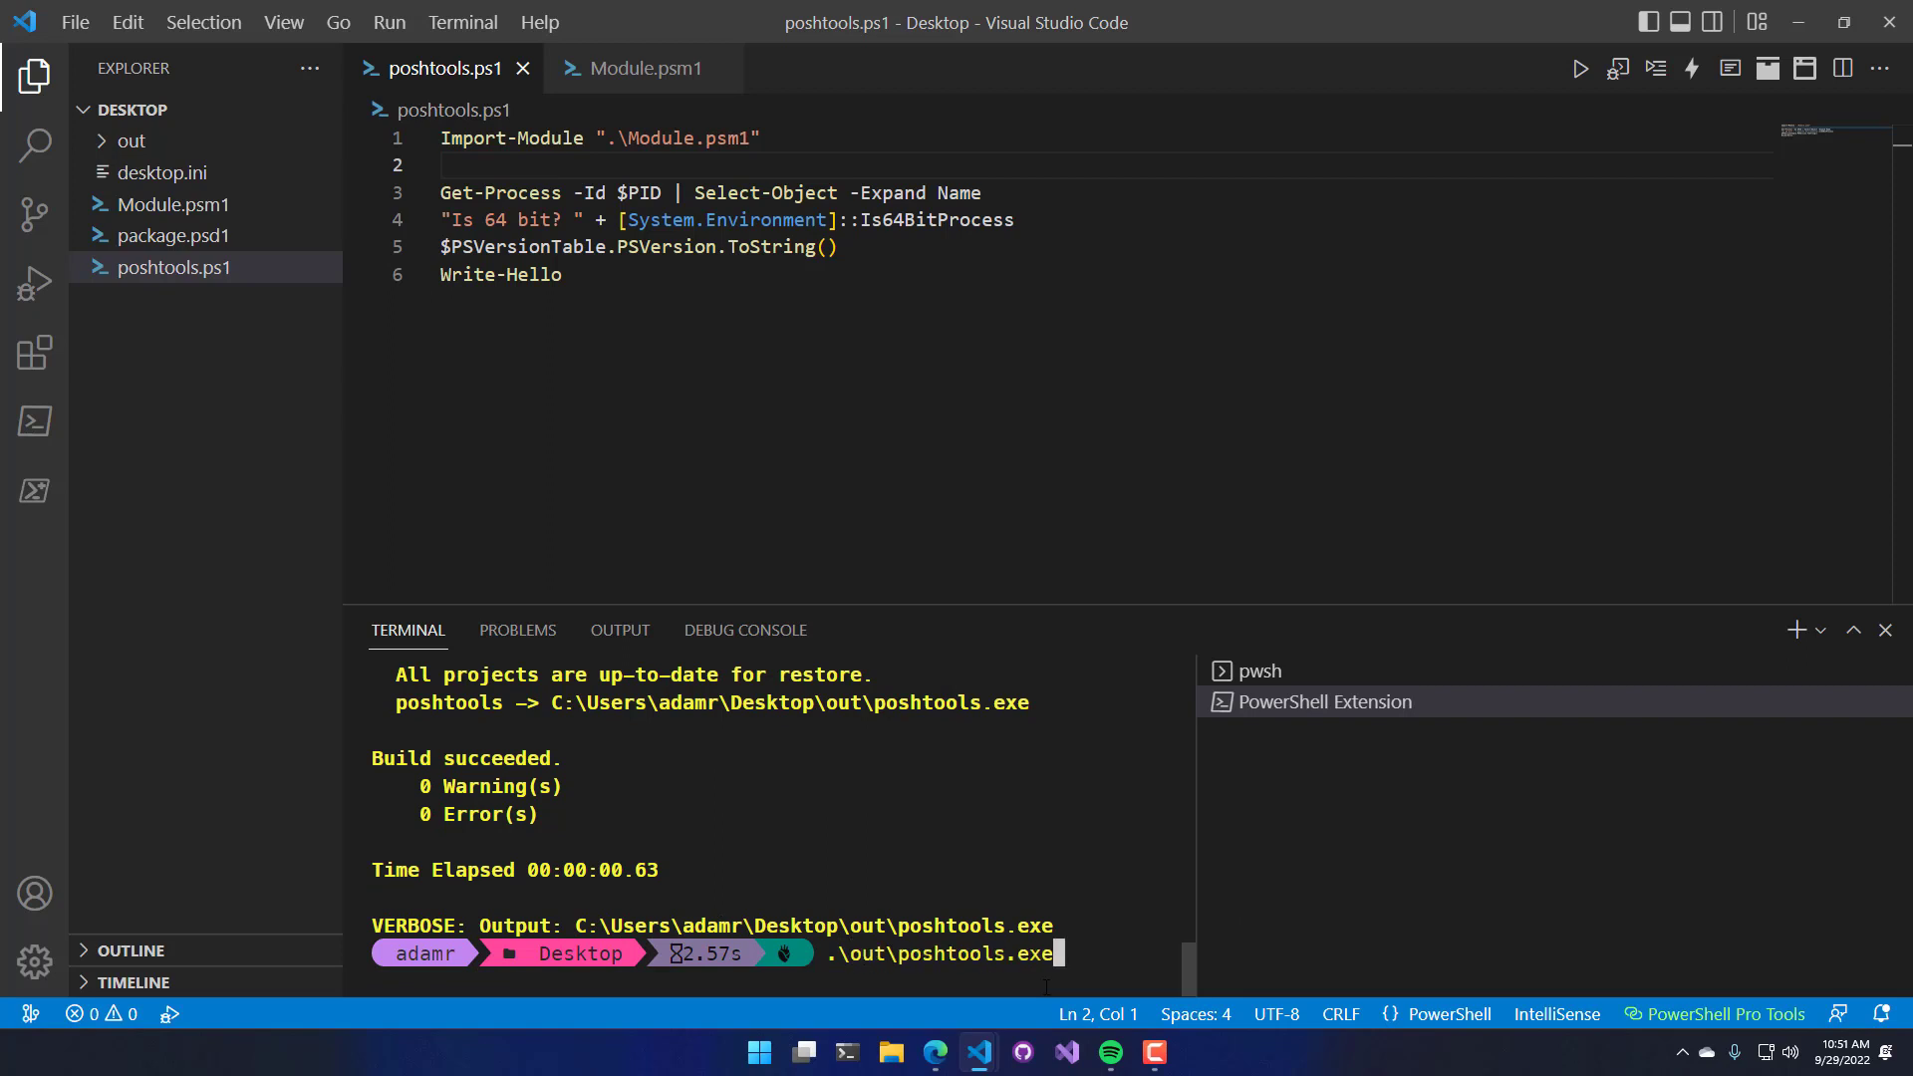
pyautogui.press('Return')
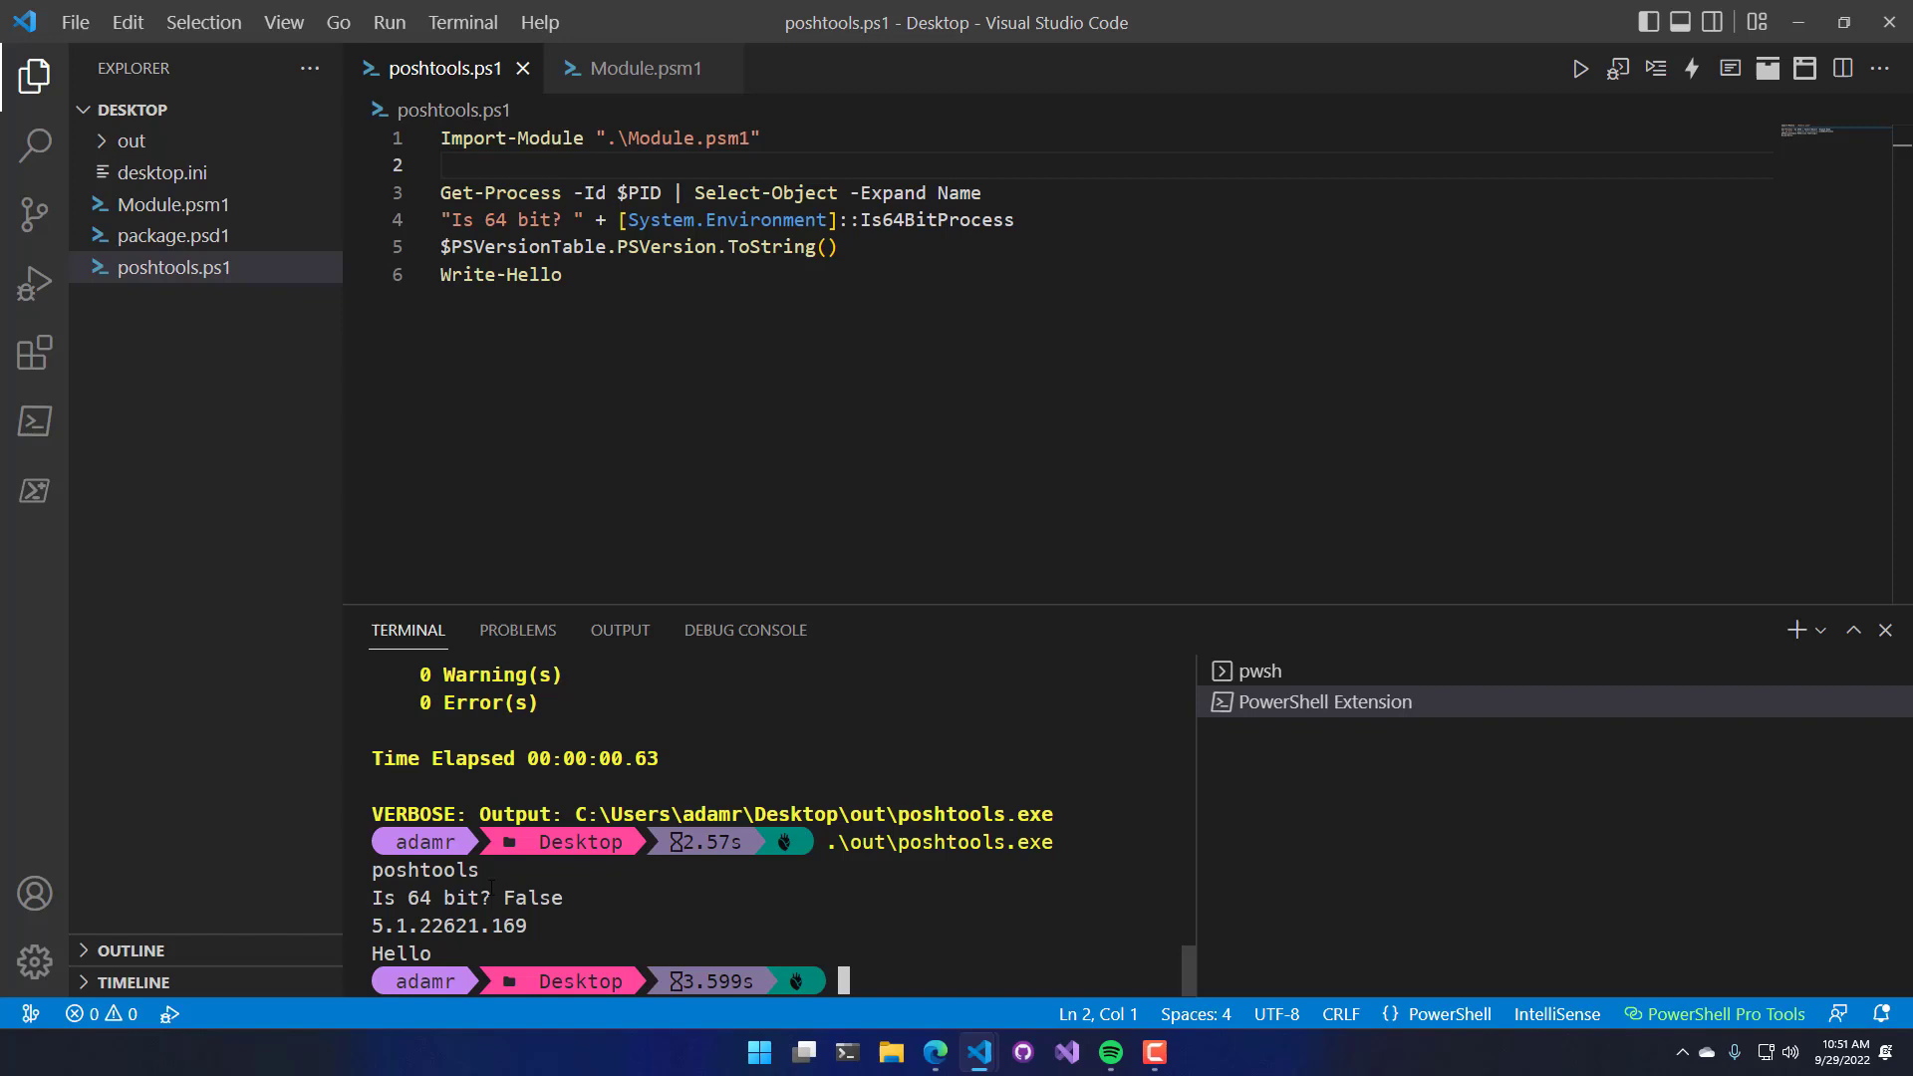
pyautogui.doubleClick(427, 870)
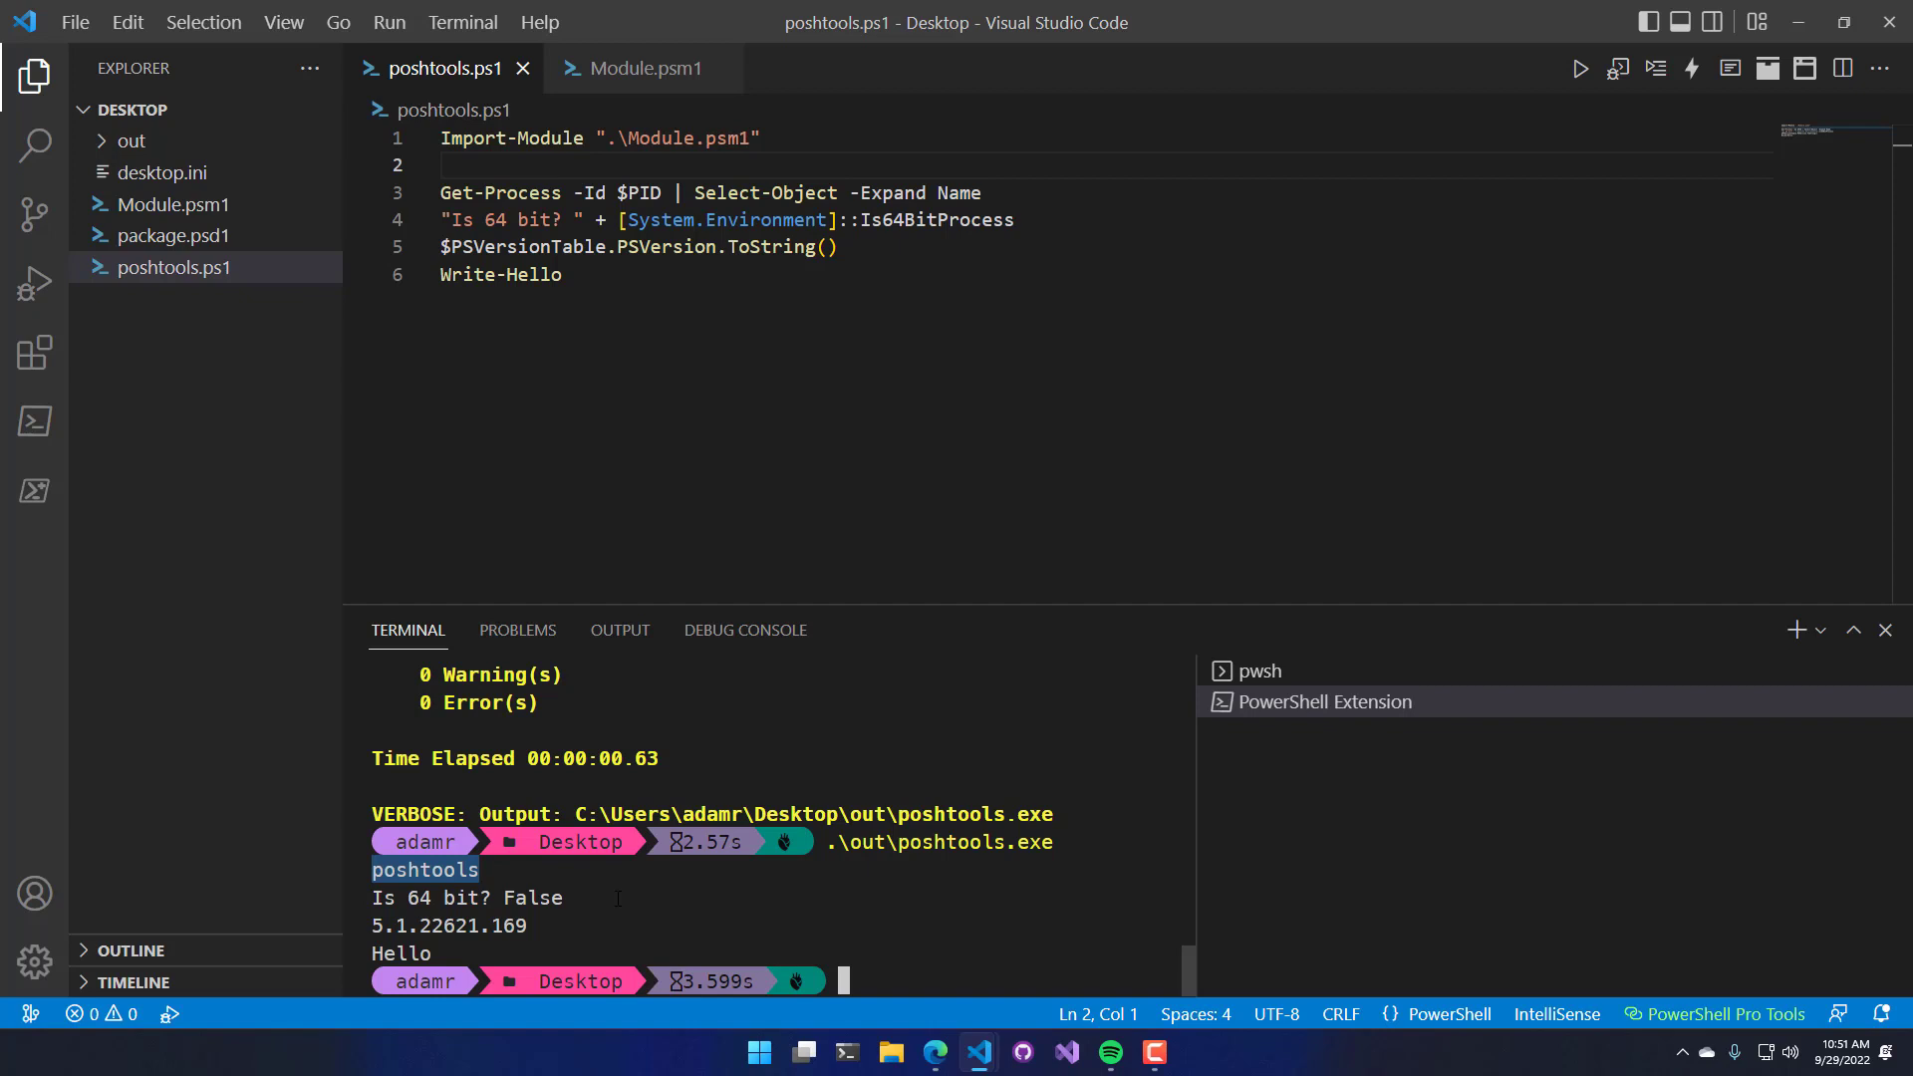
pyautogui.moveTo(582, 899); pyautogui.dragTo(374, 896)
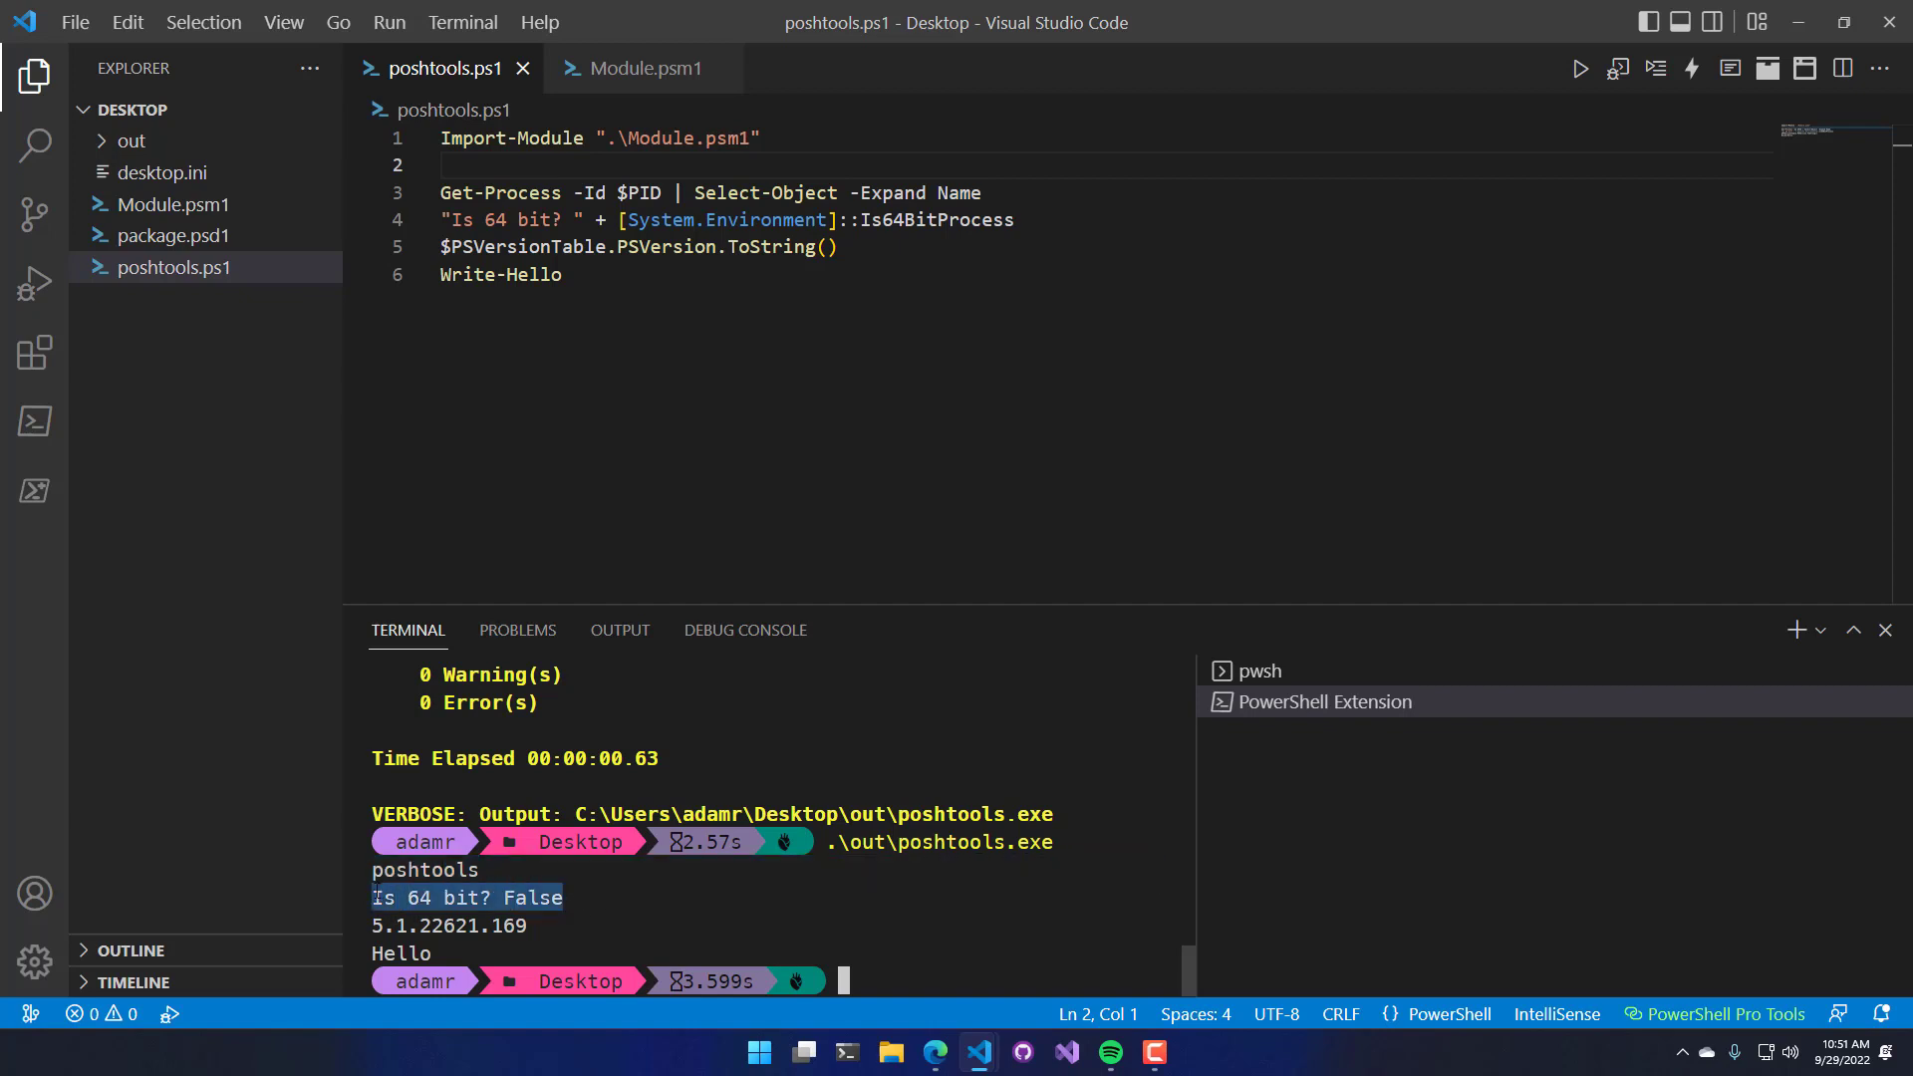
pyautogui.click(607, 897)
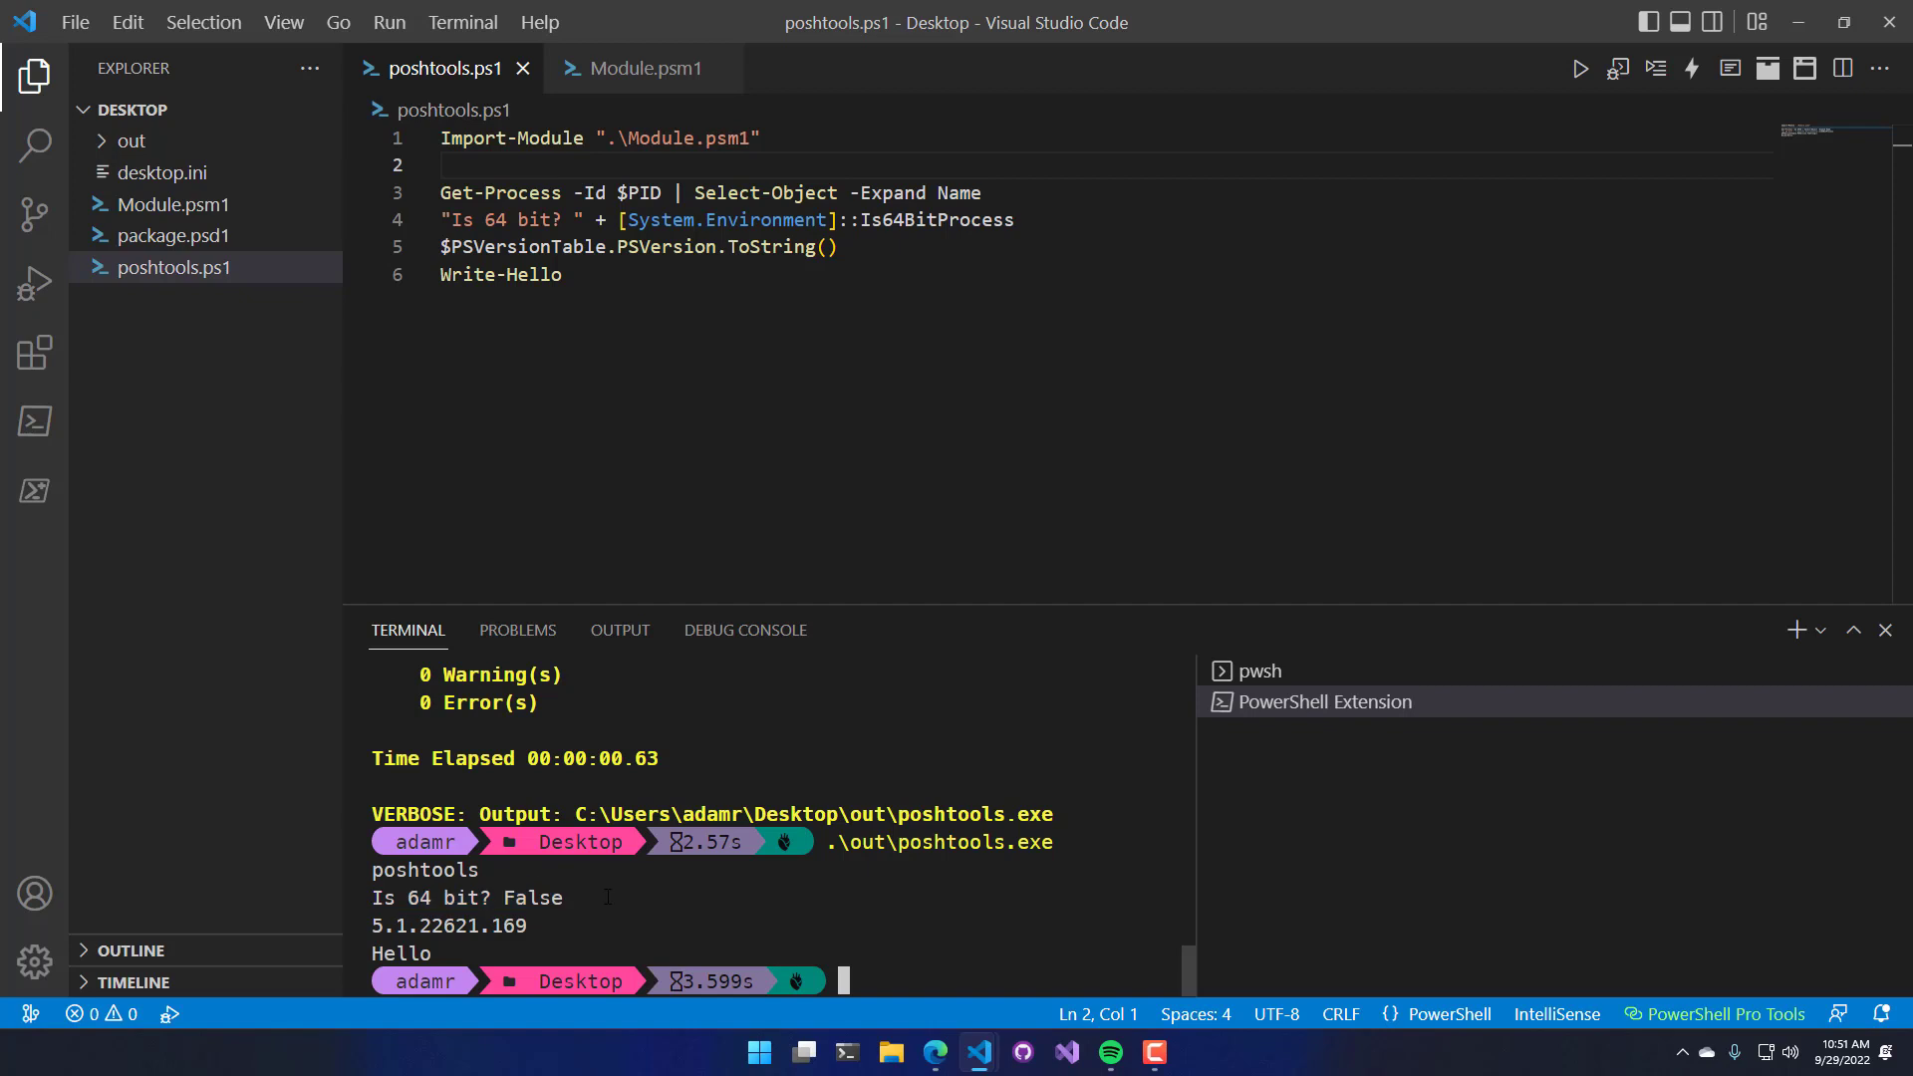
pyautogui.moveTo(532, 927); pyautogui.dragTo(373, 928)
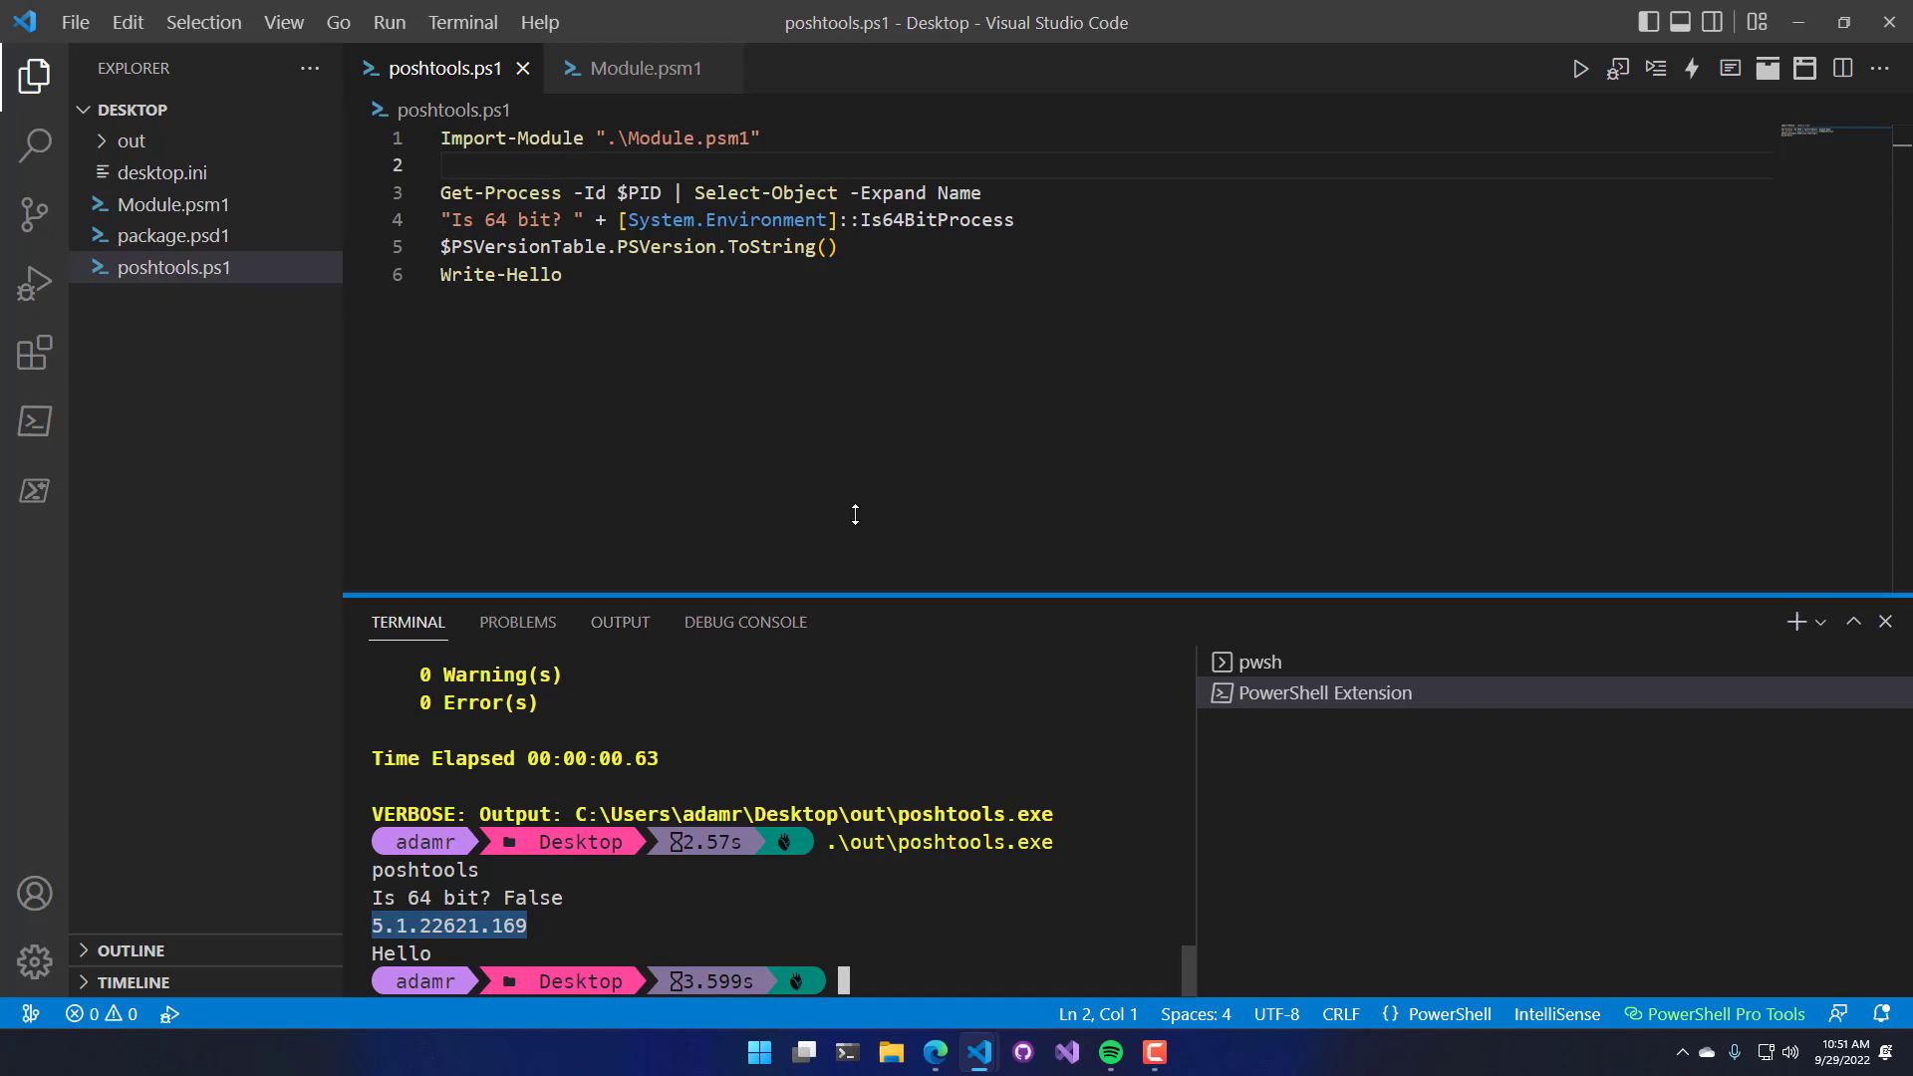
# Step: Enlarge the terminal panel and select the Import-Module line in poshtools.ps1
pyautogui.moveTo(869, 606); pyautogui.dragTo(843, 419)
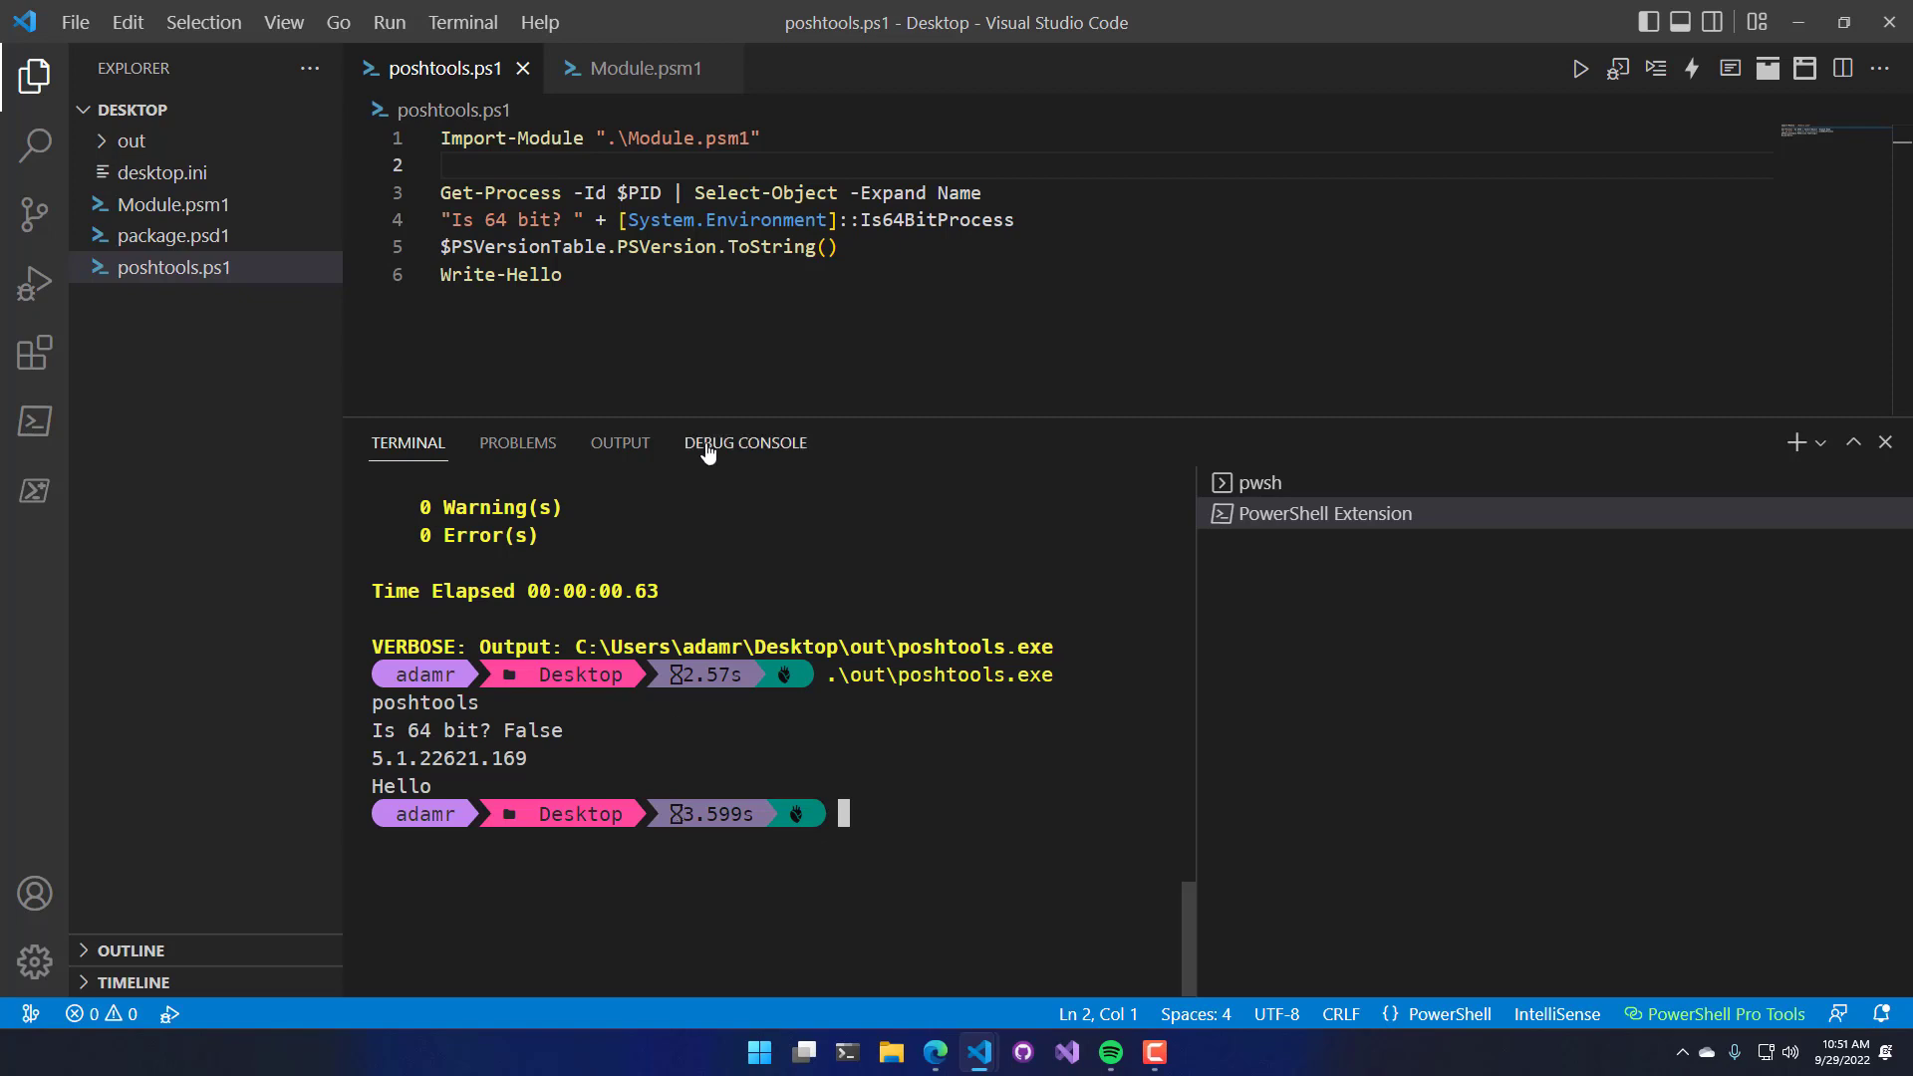
pyautogui.click(792, 137)
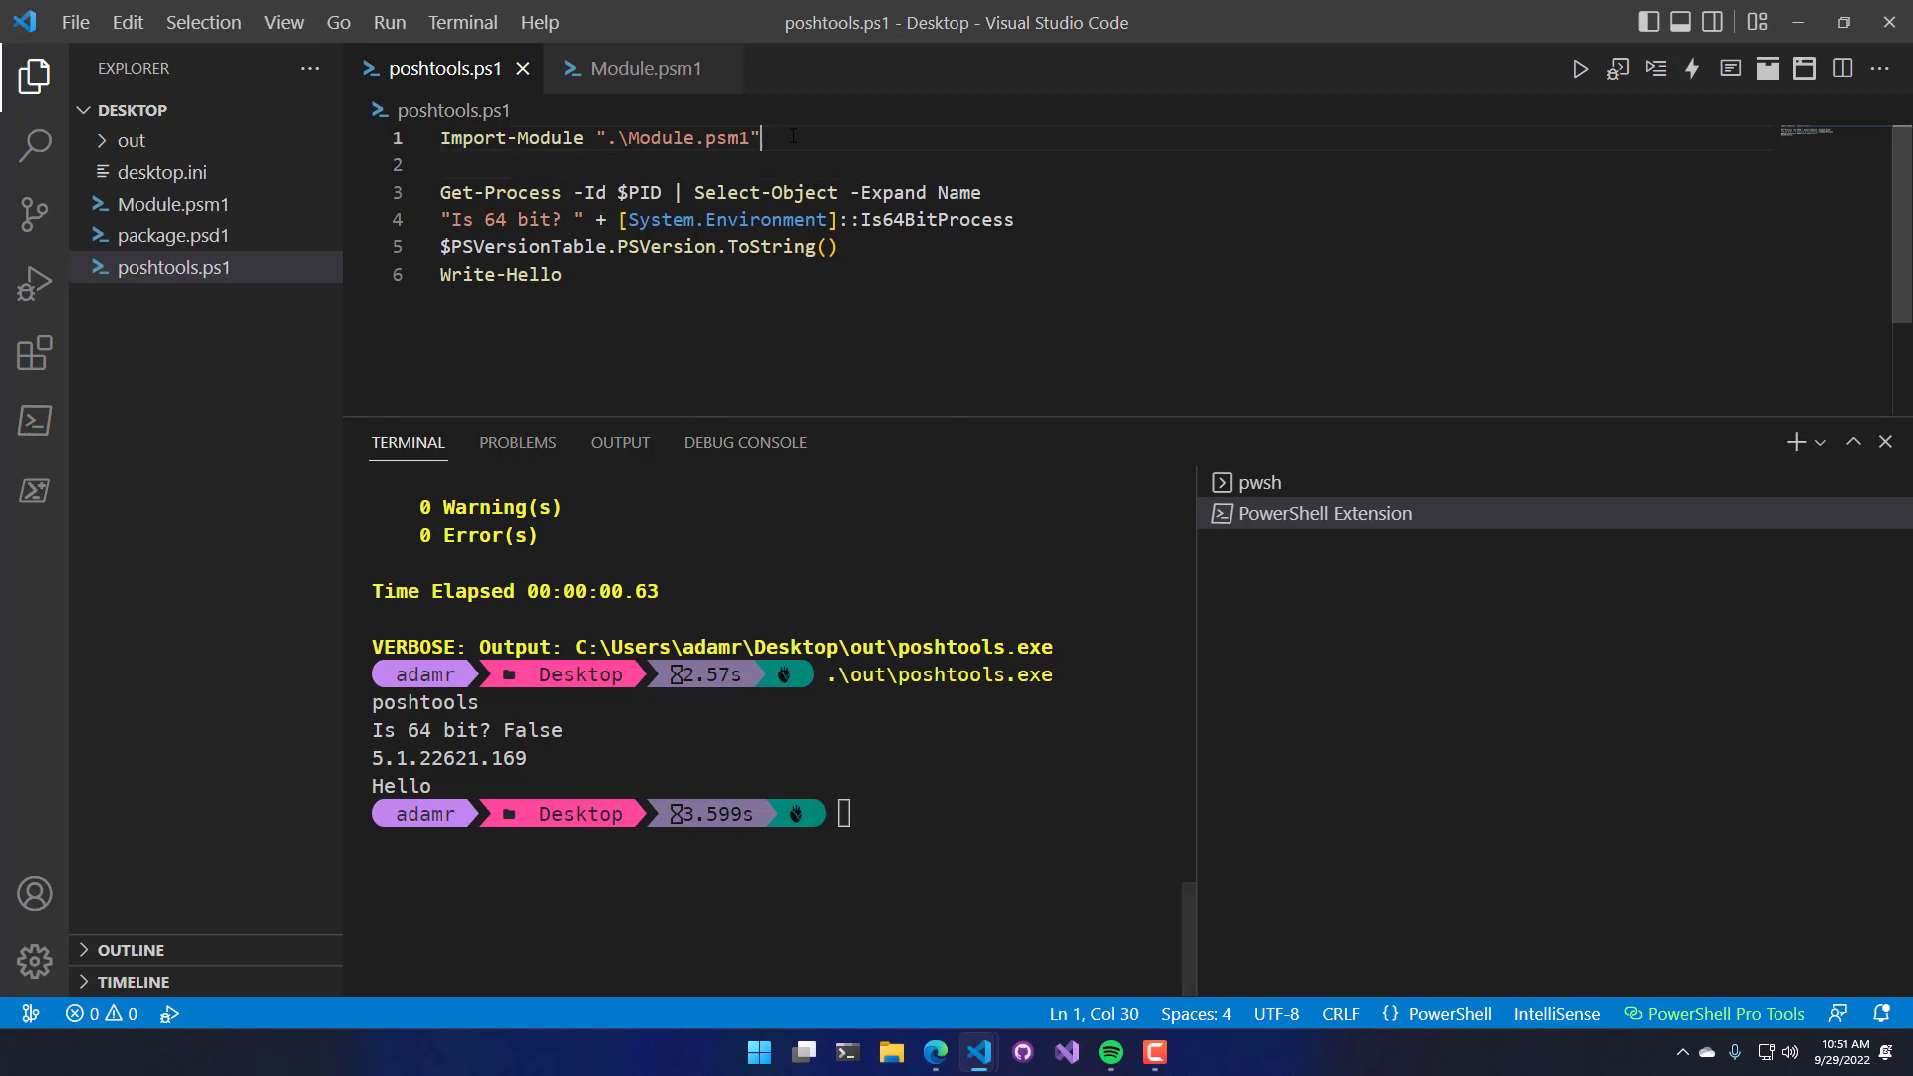
pyautogui.moveTo(793, 137); pyautogui.dragTo(442, 138)
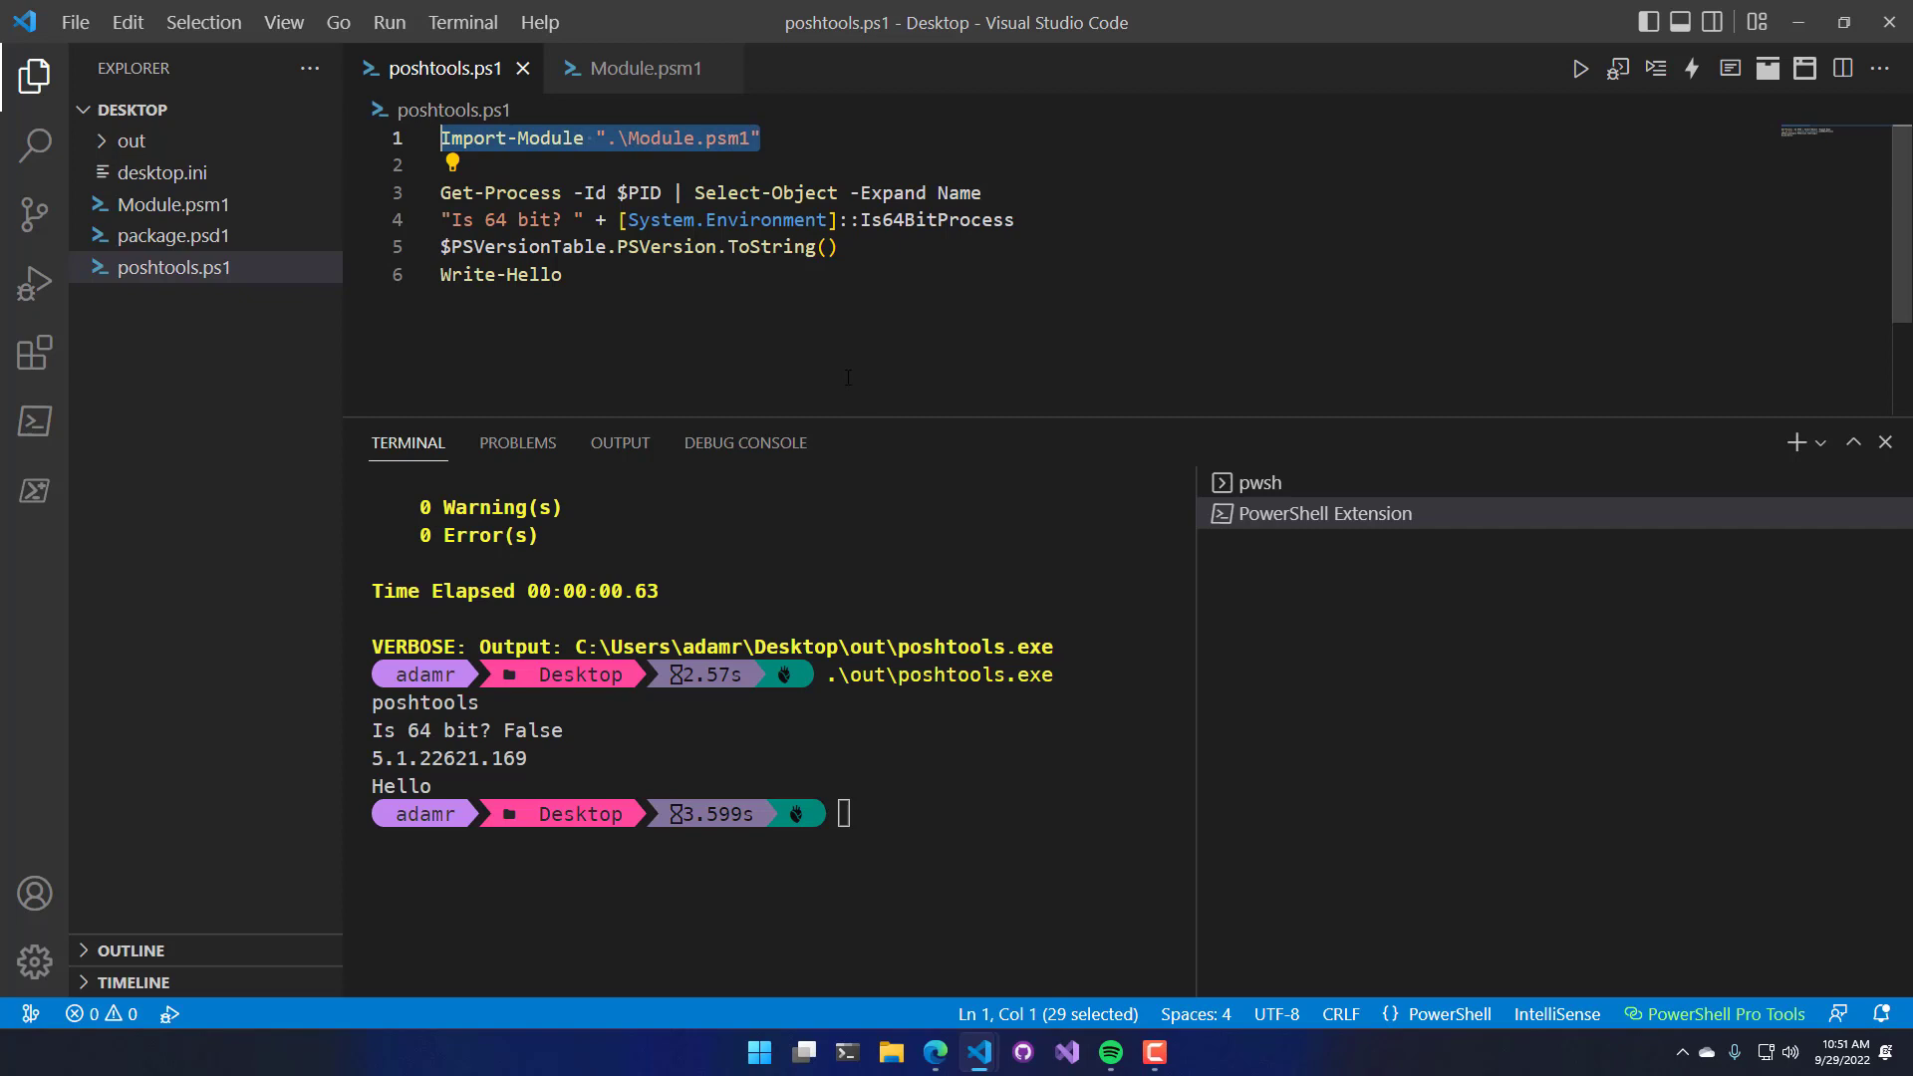
pyautogui.moveTo(763, 139); pyautogui.dragTo(442, 139)
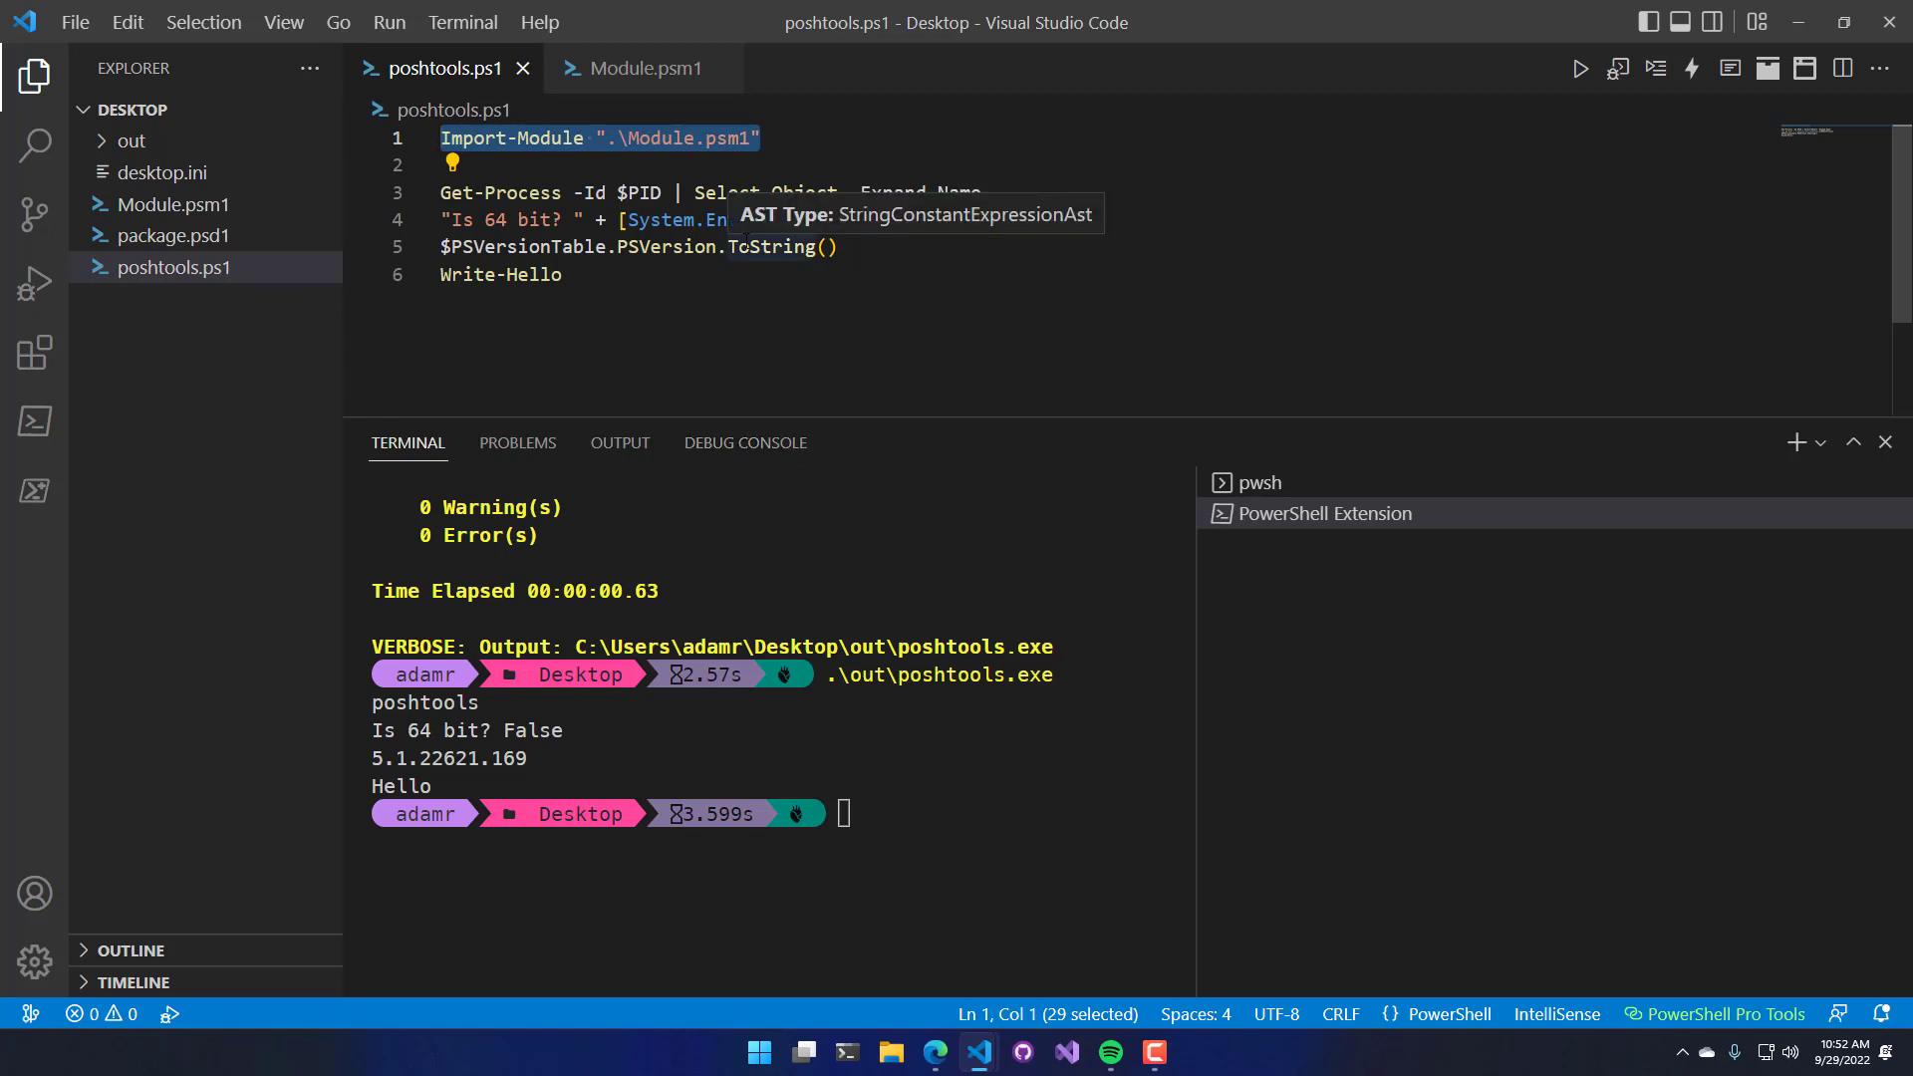
# Step: Open the package.psd1 manifest and look over its Package block
pyautogui.click(908, 869)
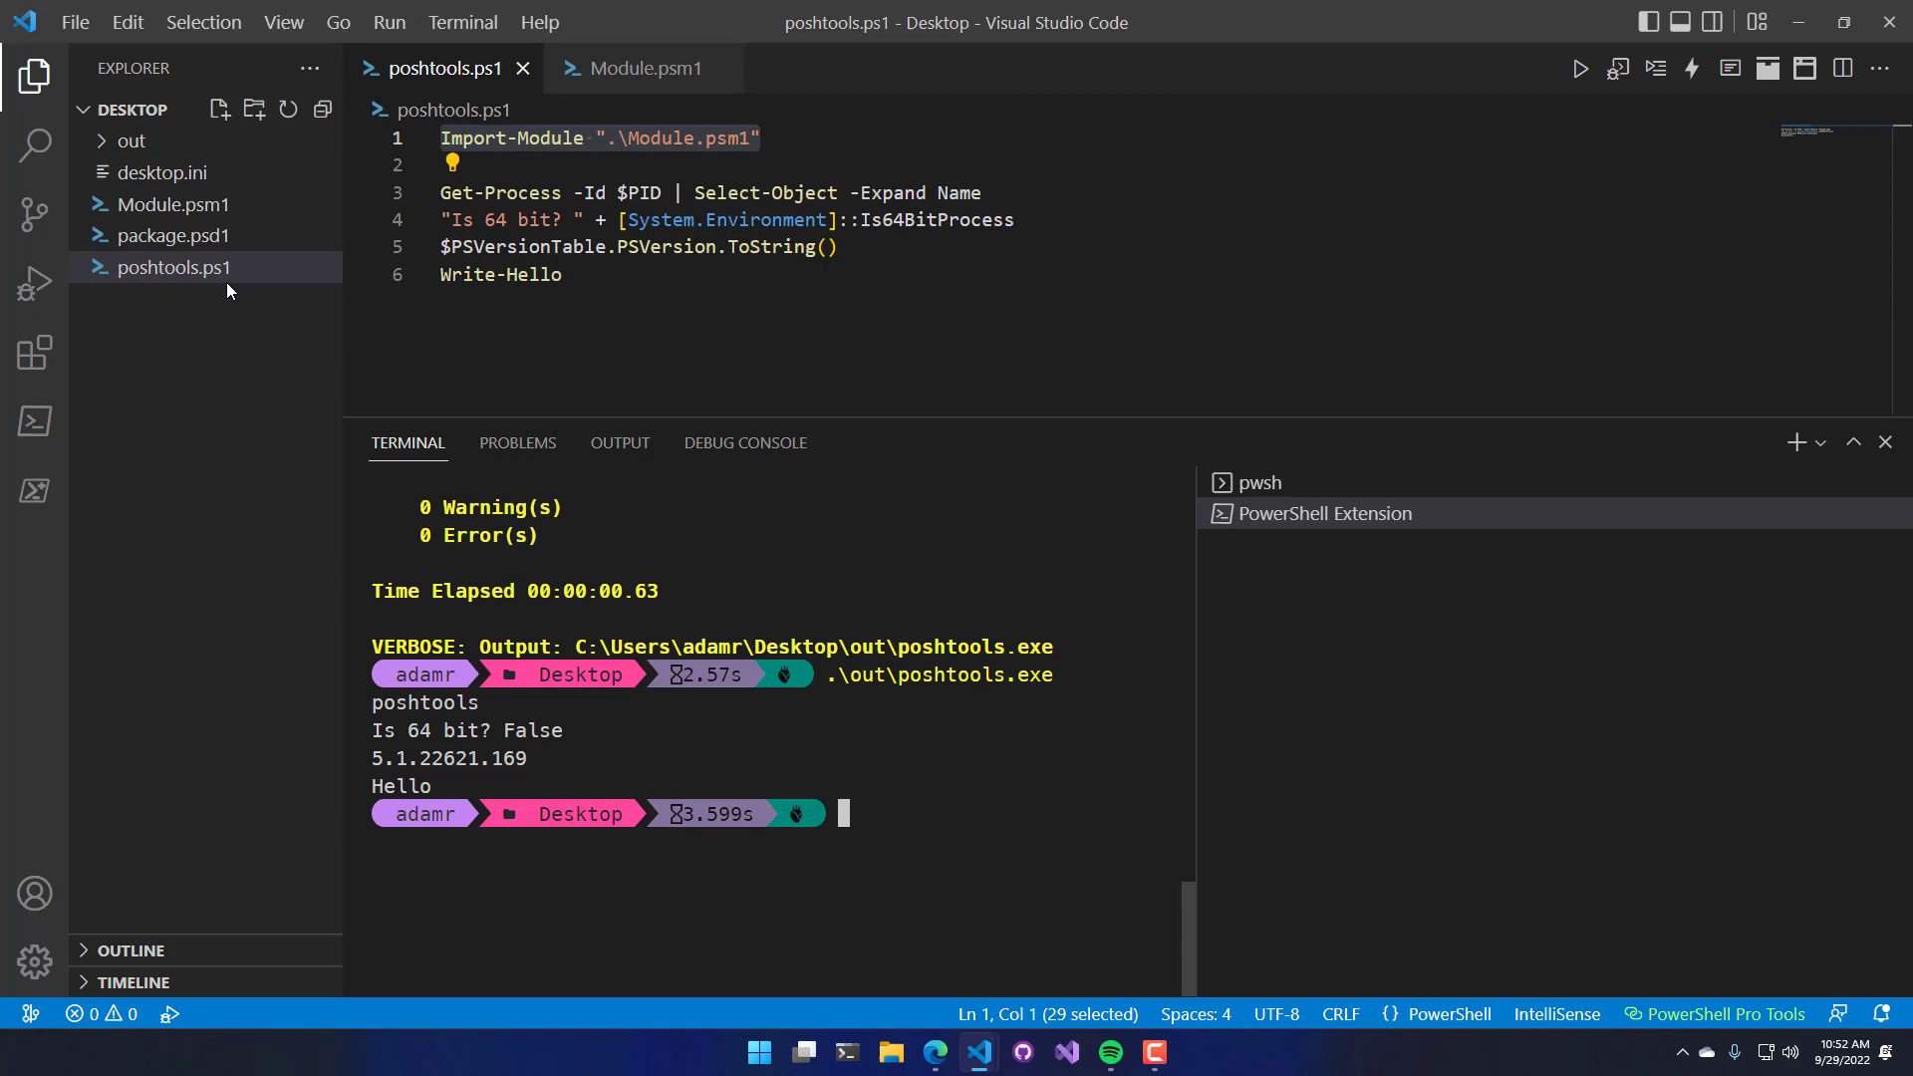
pyautogui.click(170, 238)
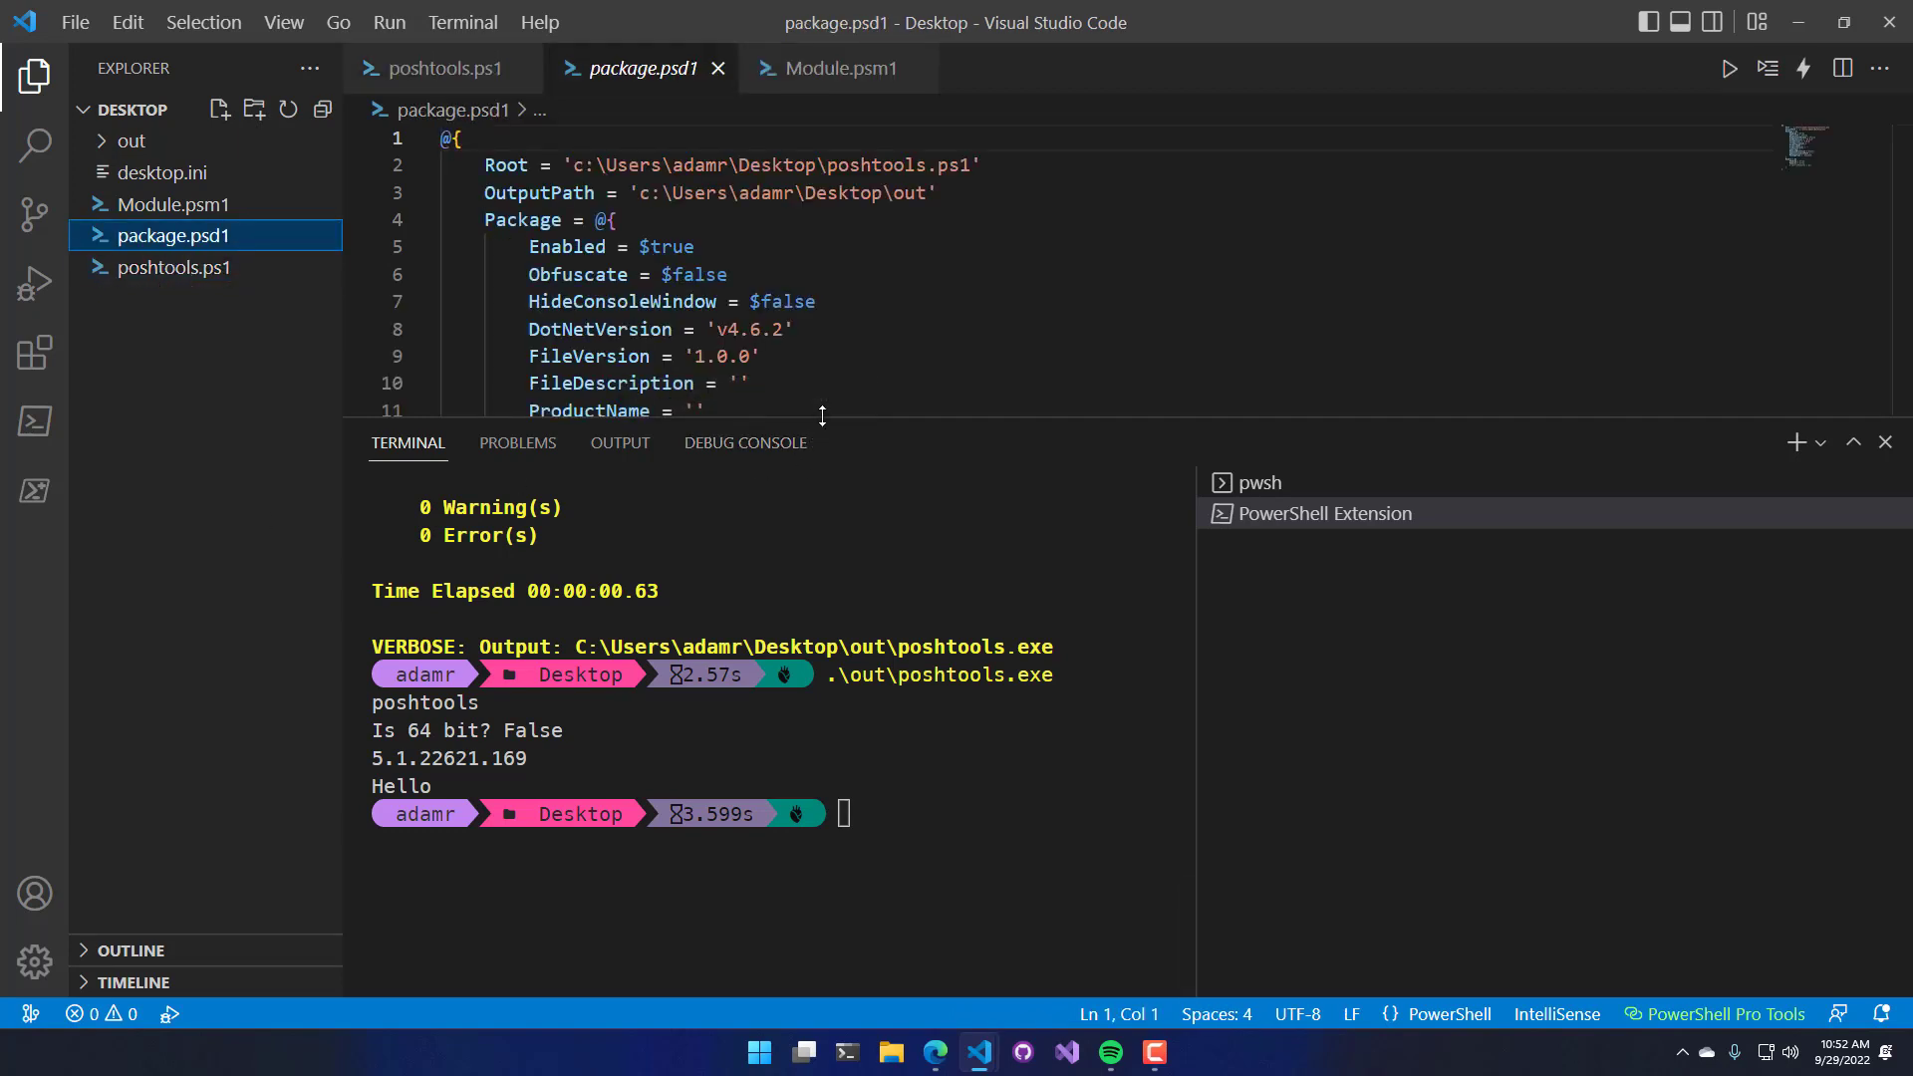
pyautogui.moveTo(821, 419); pyautogui.dragTo(892, 759)
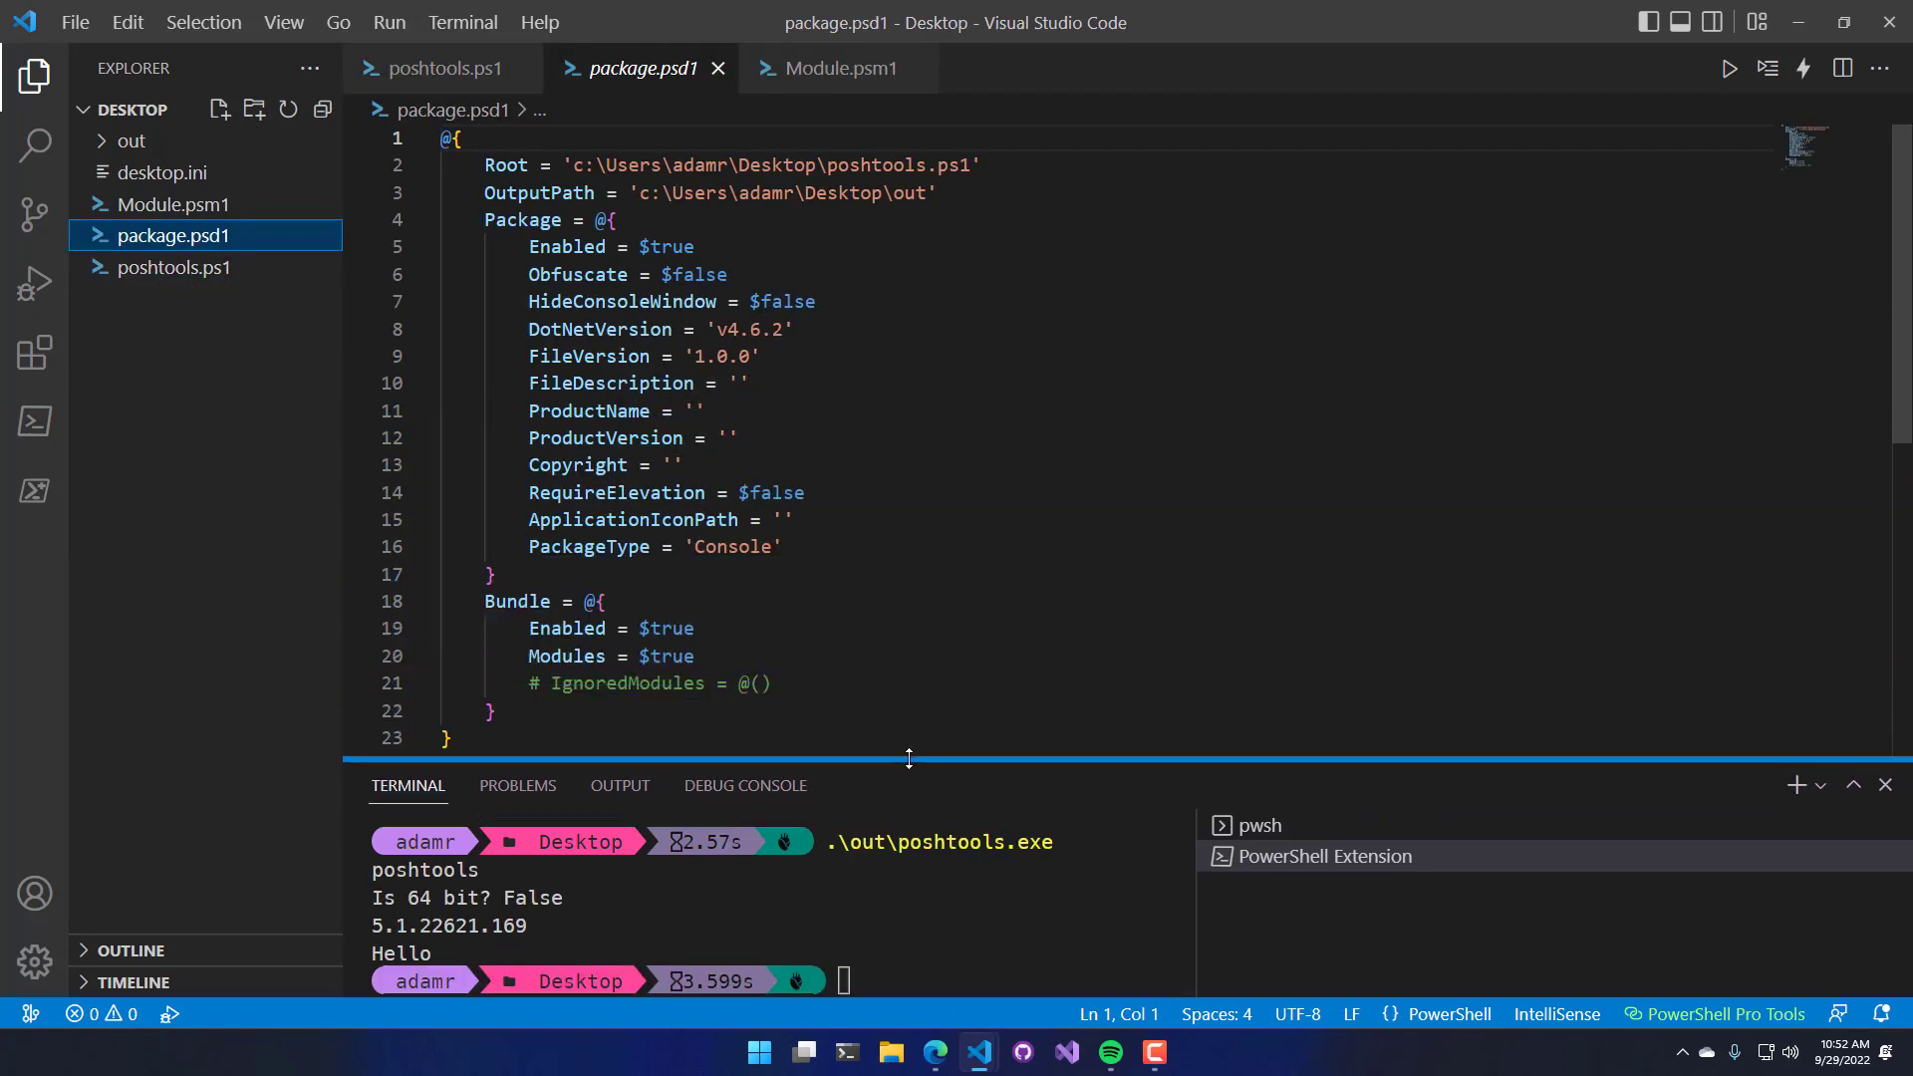
pyautogui.click(797, 232)
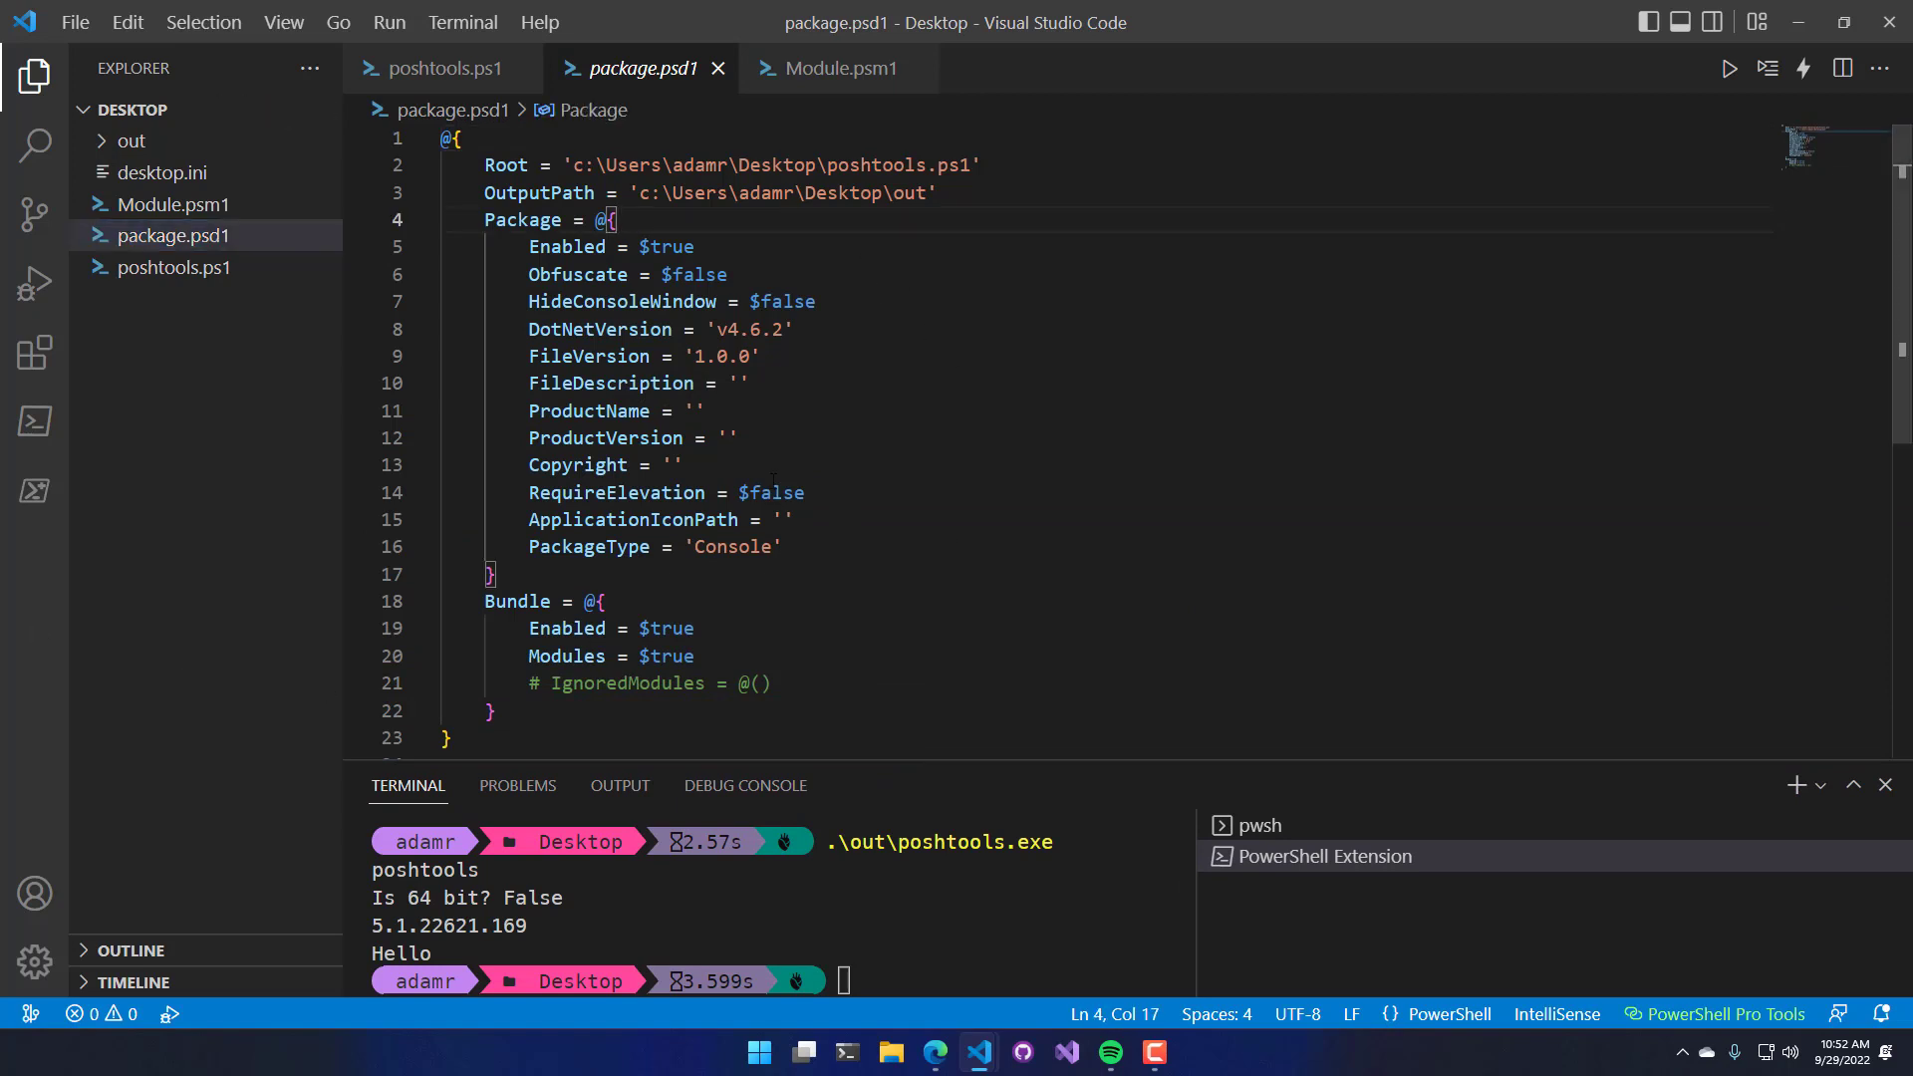
pyautogui.click(853, 281)
pyautogui.press('Up')
pyautogui.press('Up')
# Step: Review the PackageType, ApplicationIconPath, RequireElevation and Bundle Modules settings
pyautogui.doubleClick(589, 547)
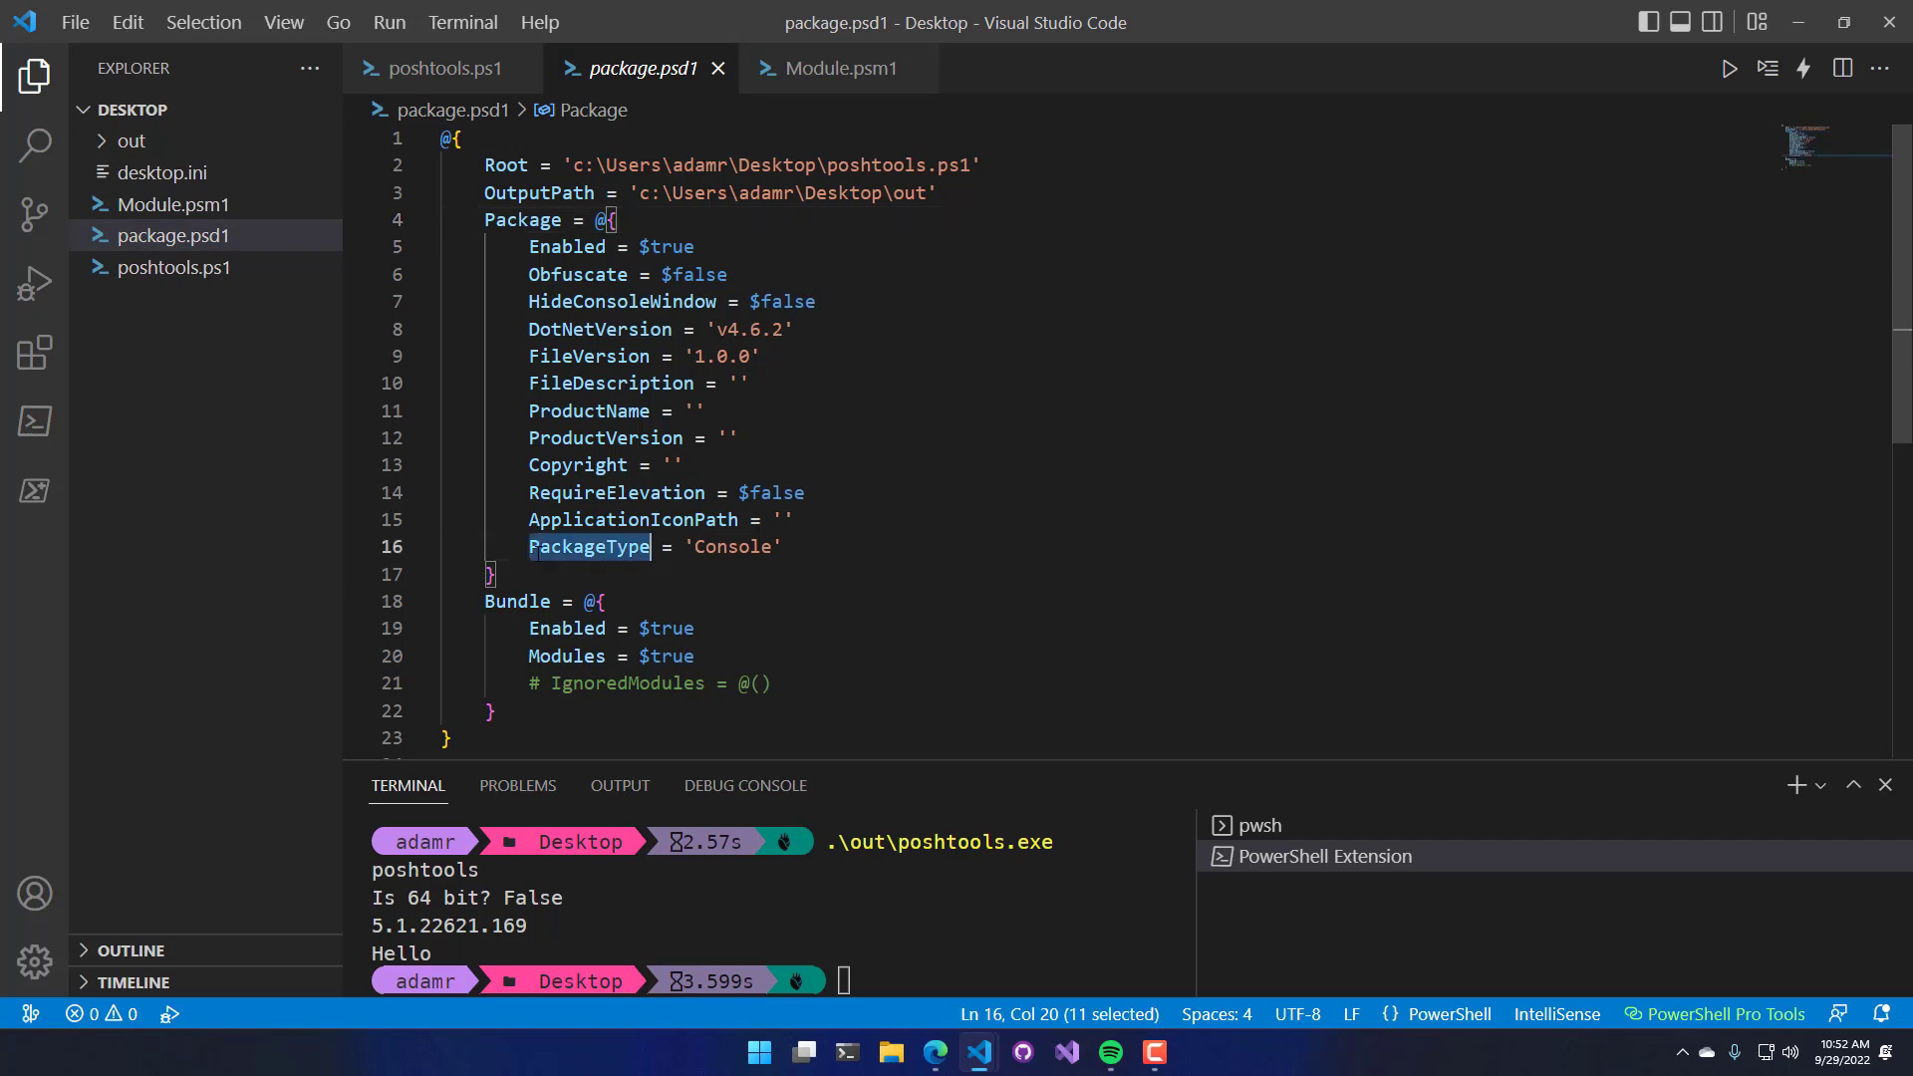
pyautogui.doubleClick(634, 519)
pyautogui.doubleClick(618, 492)
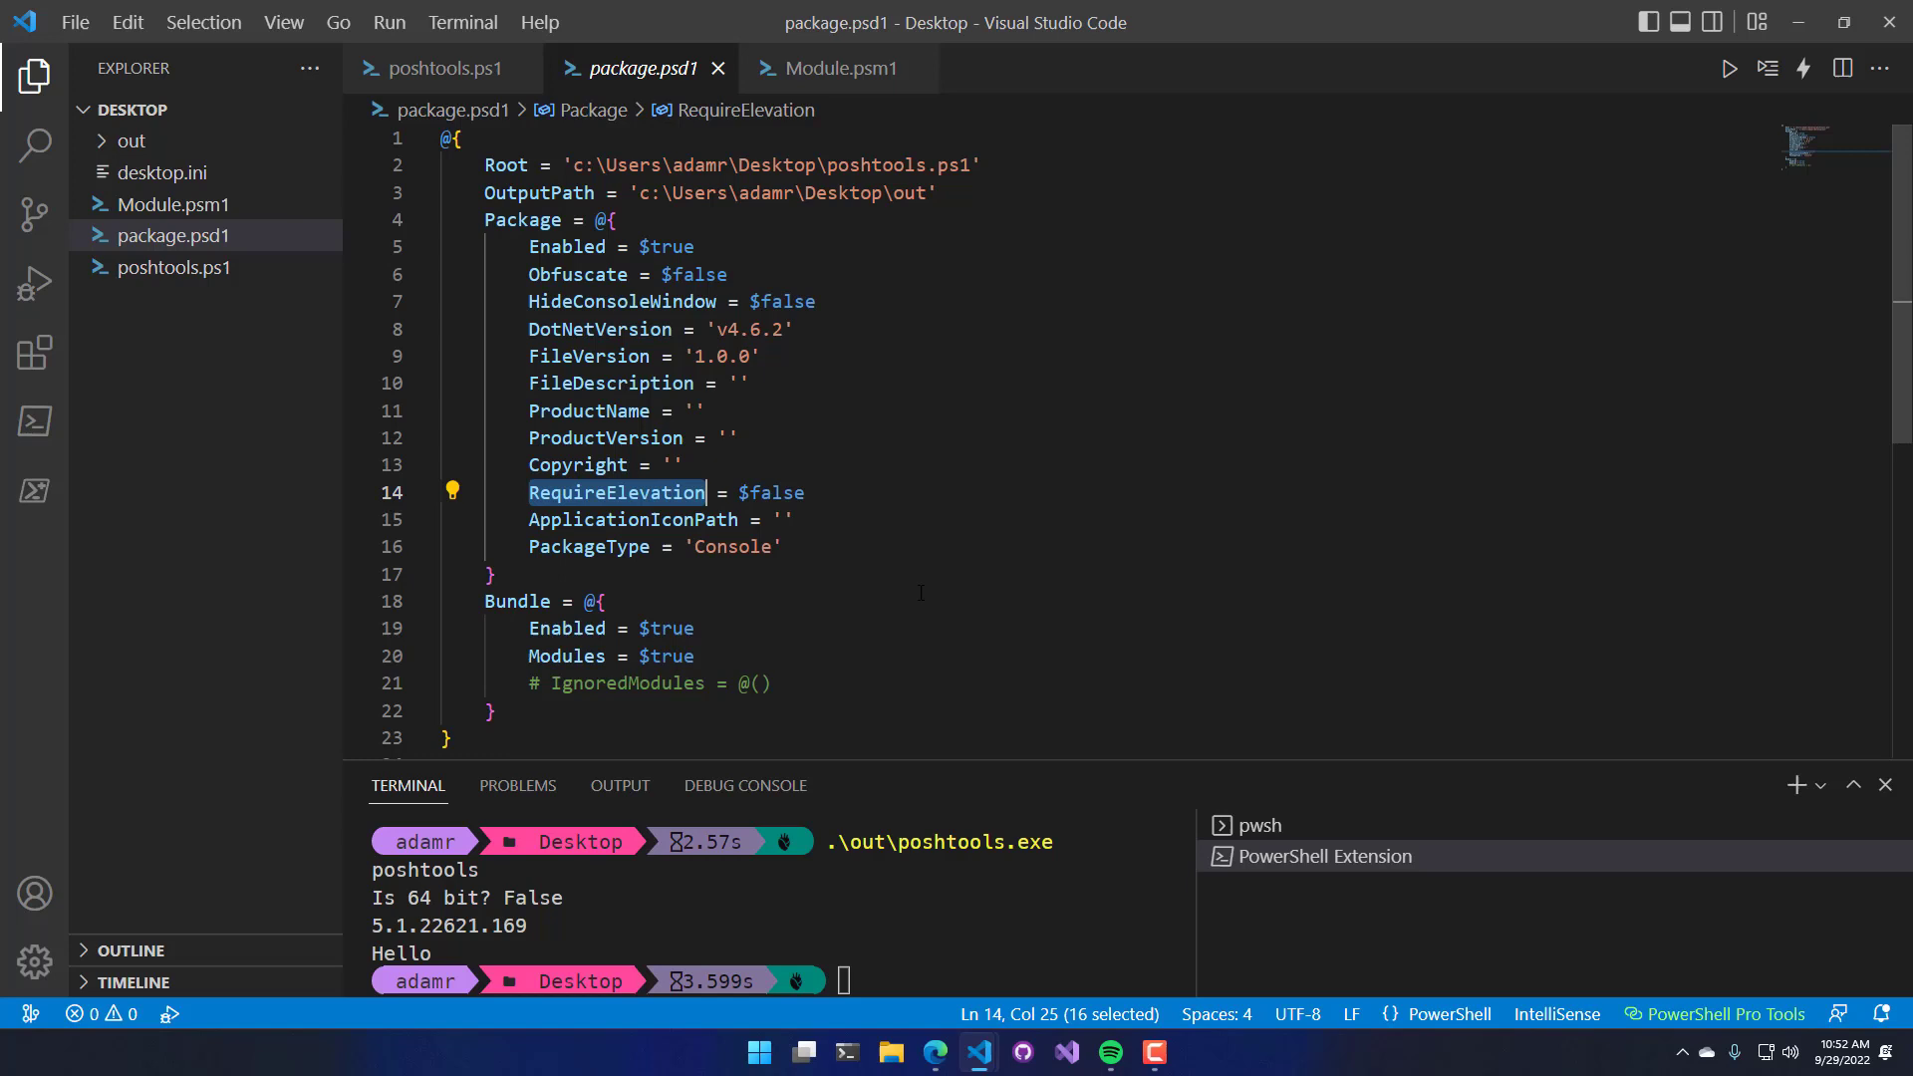
pyautogui.doubleClick(568, 654)
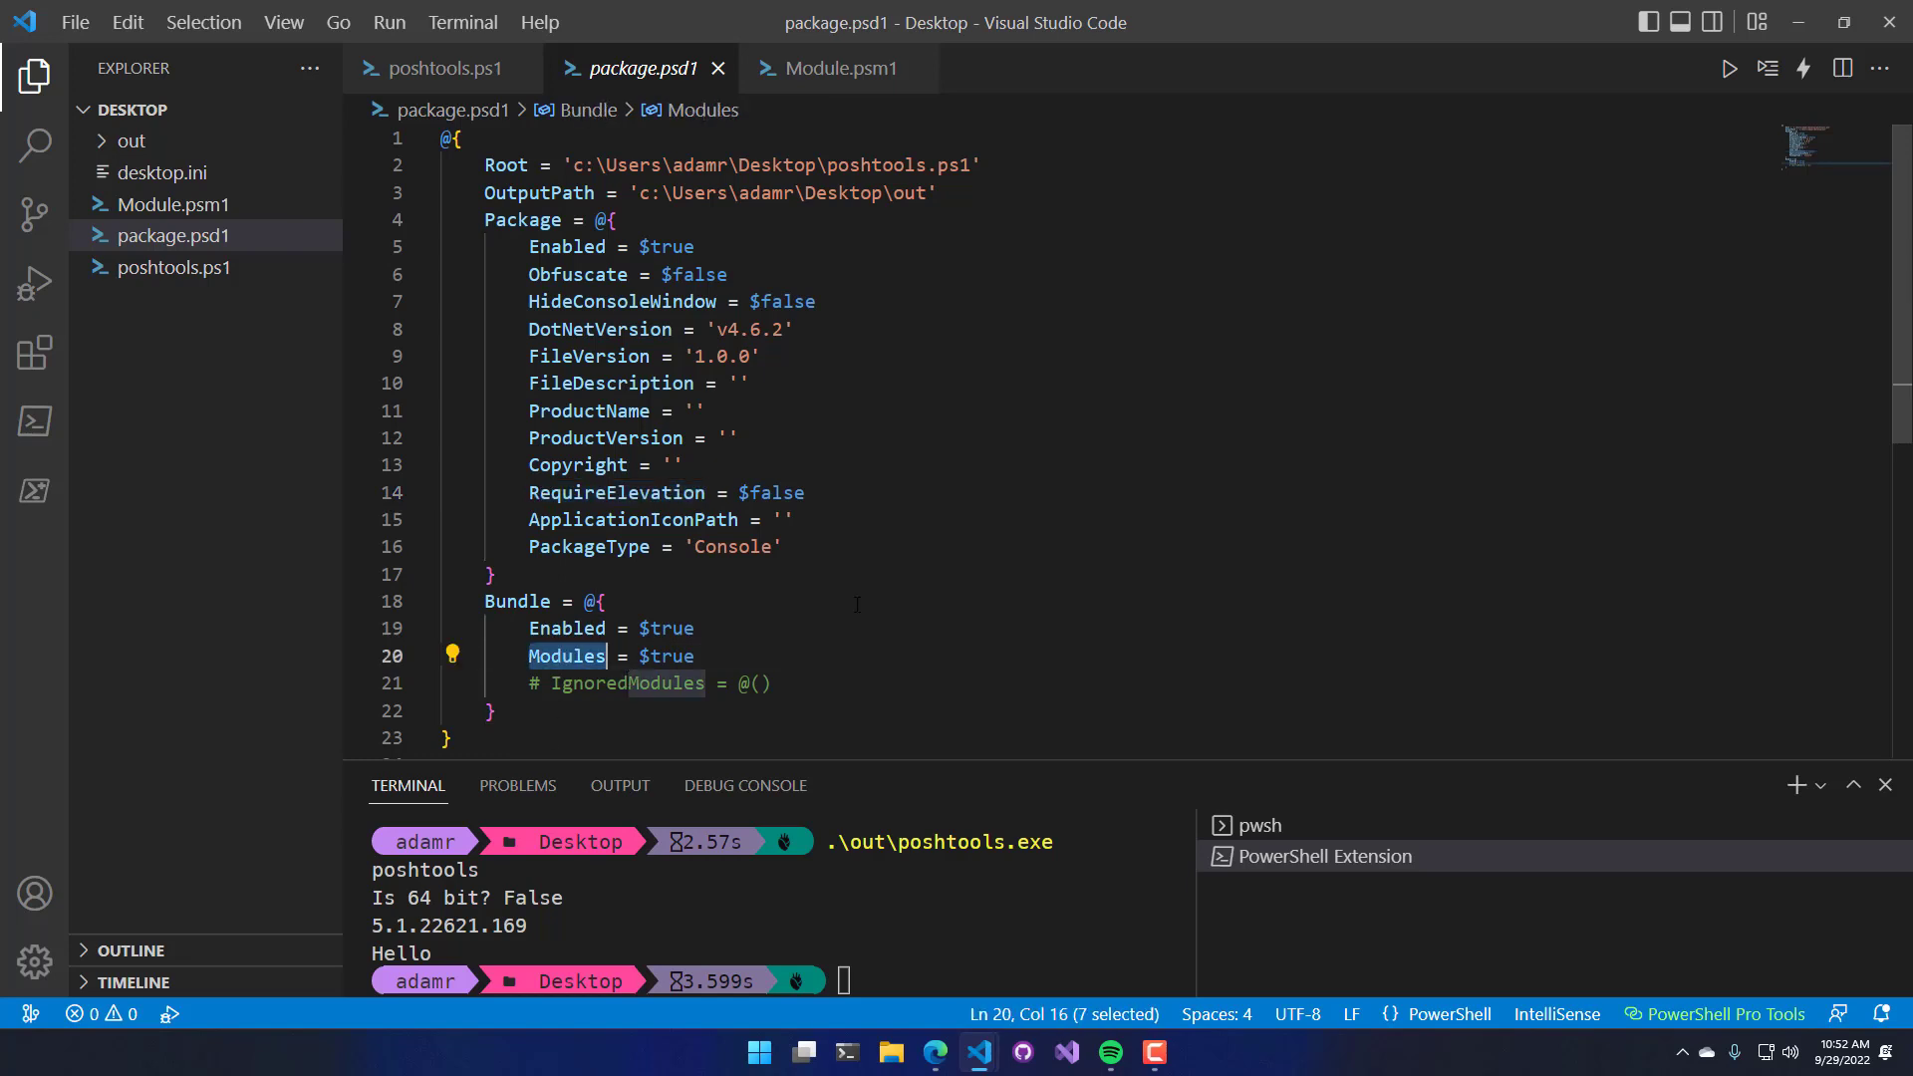
pyautogui.click(679, 683)
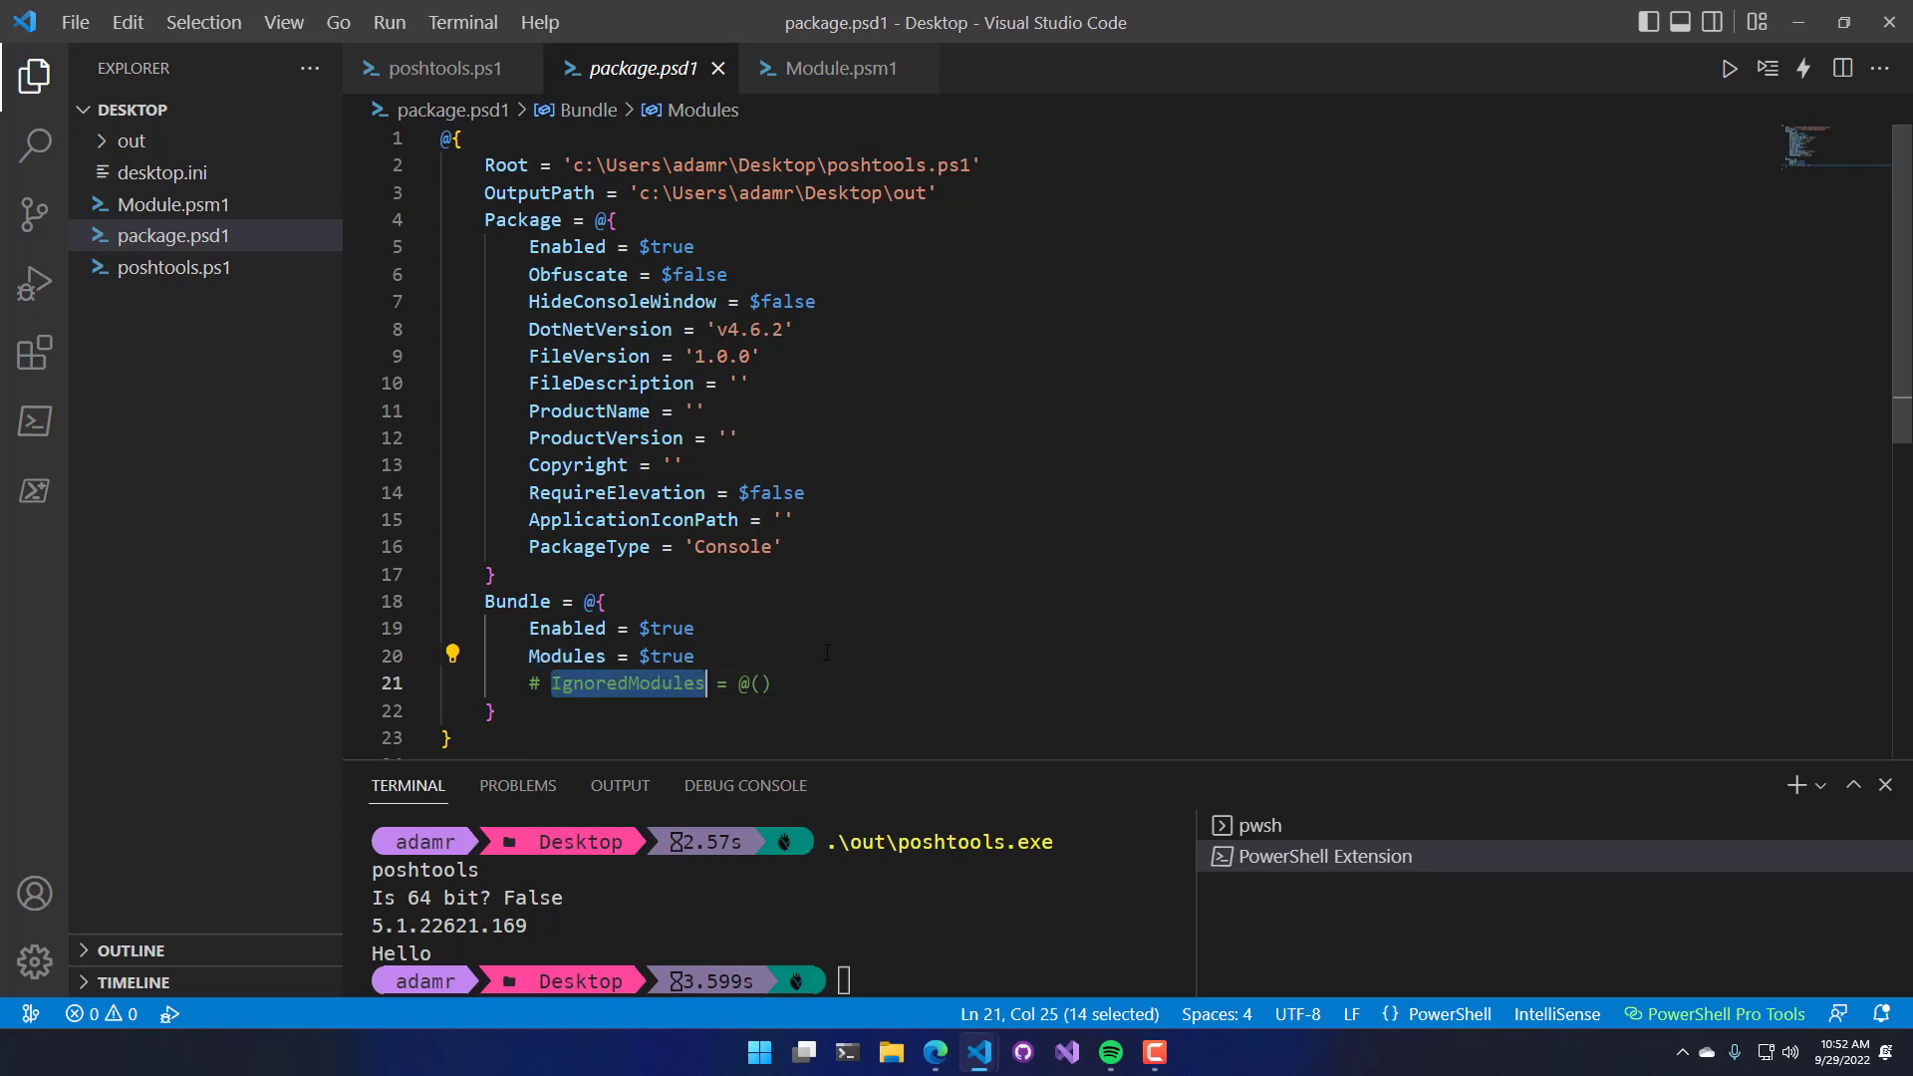
pyautogui.click(828, 654)
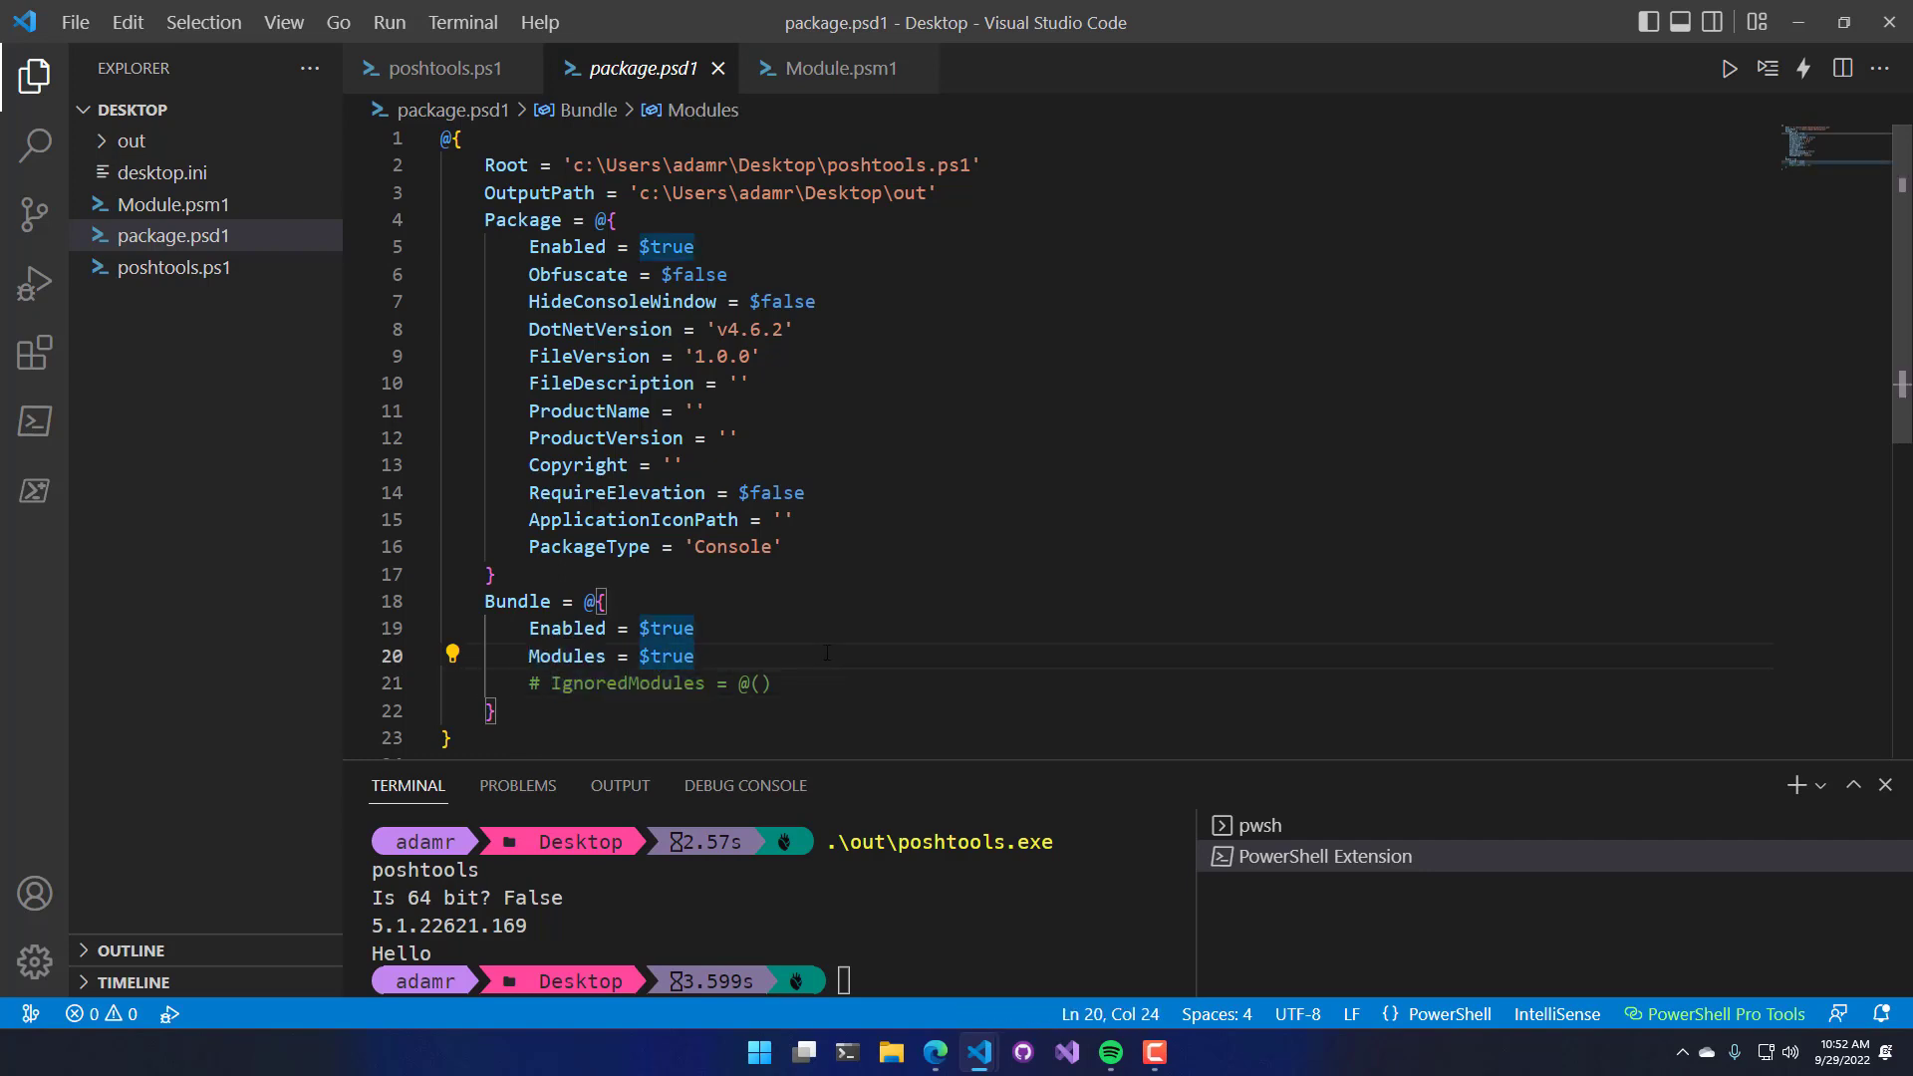
pyautogui.click(937, 1053)
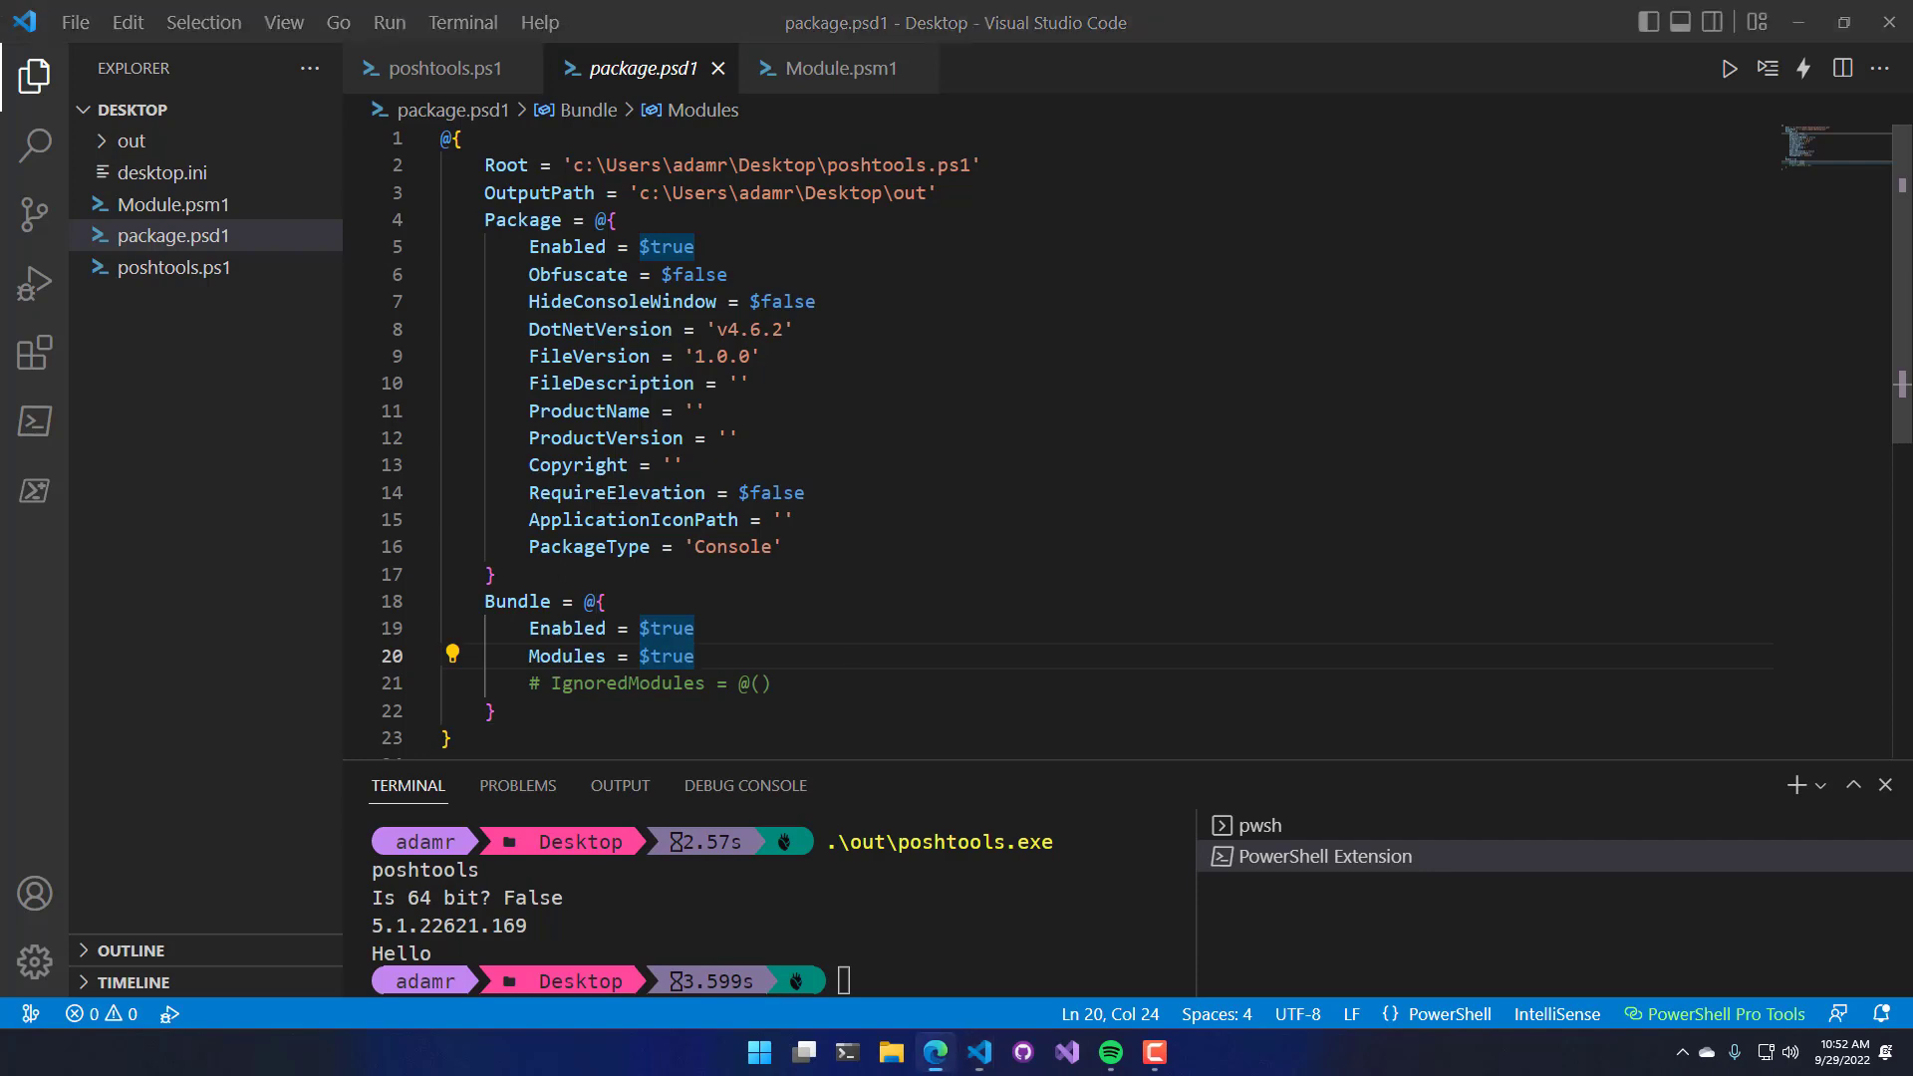
# Step: Replace the DotNetVersion line with pasted net6.0 and PowerShellVersion lines
pyautogui.click(855, 288)
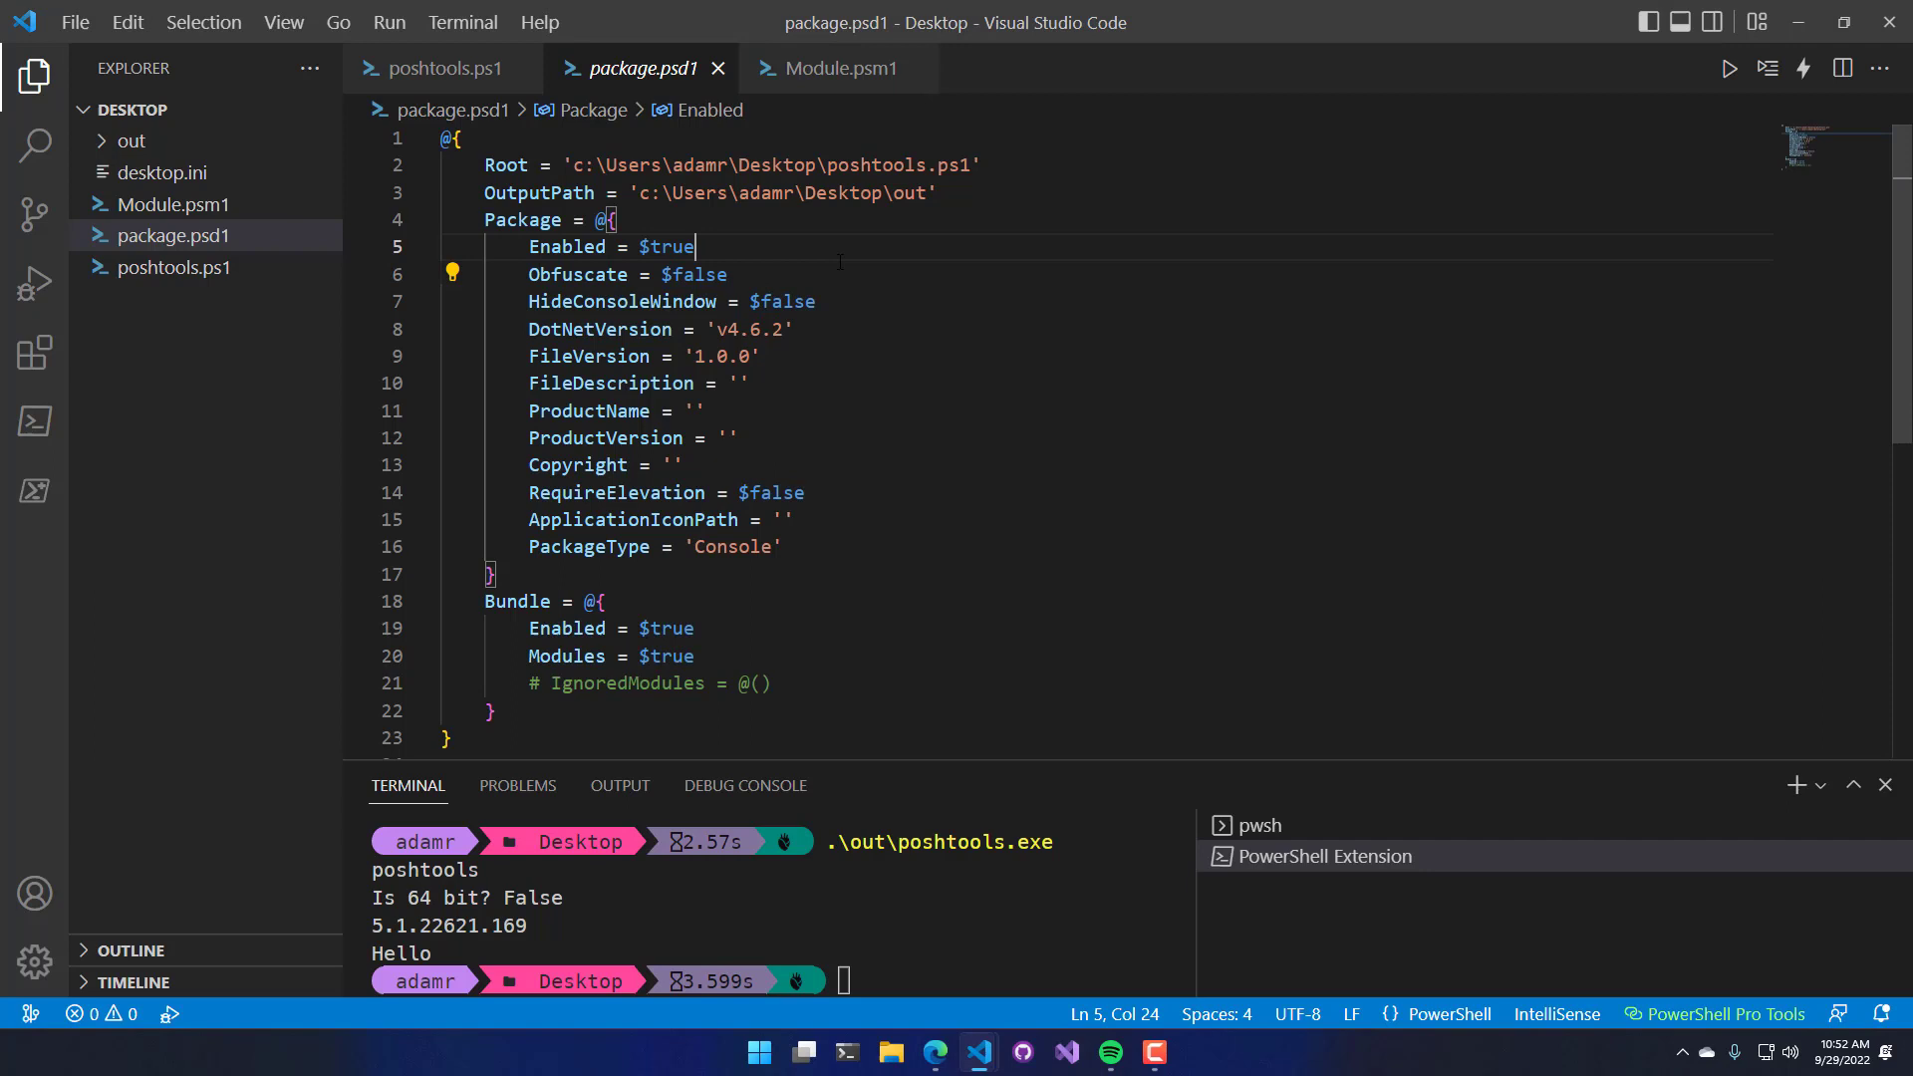
pyautogui.press('Up')
pyautogui.press('Up')
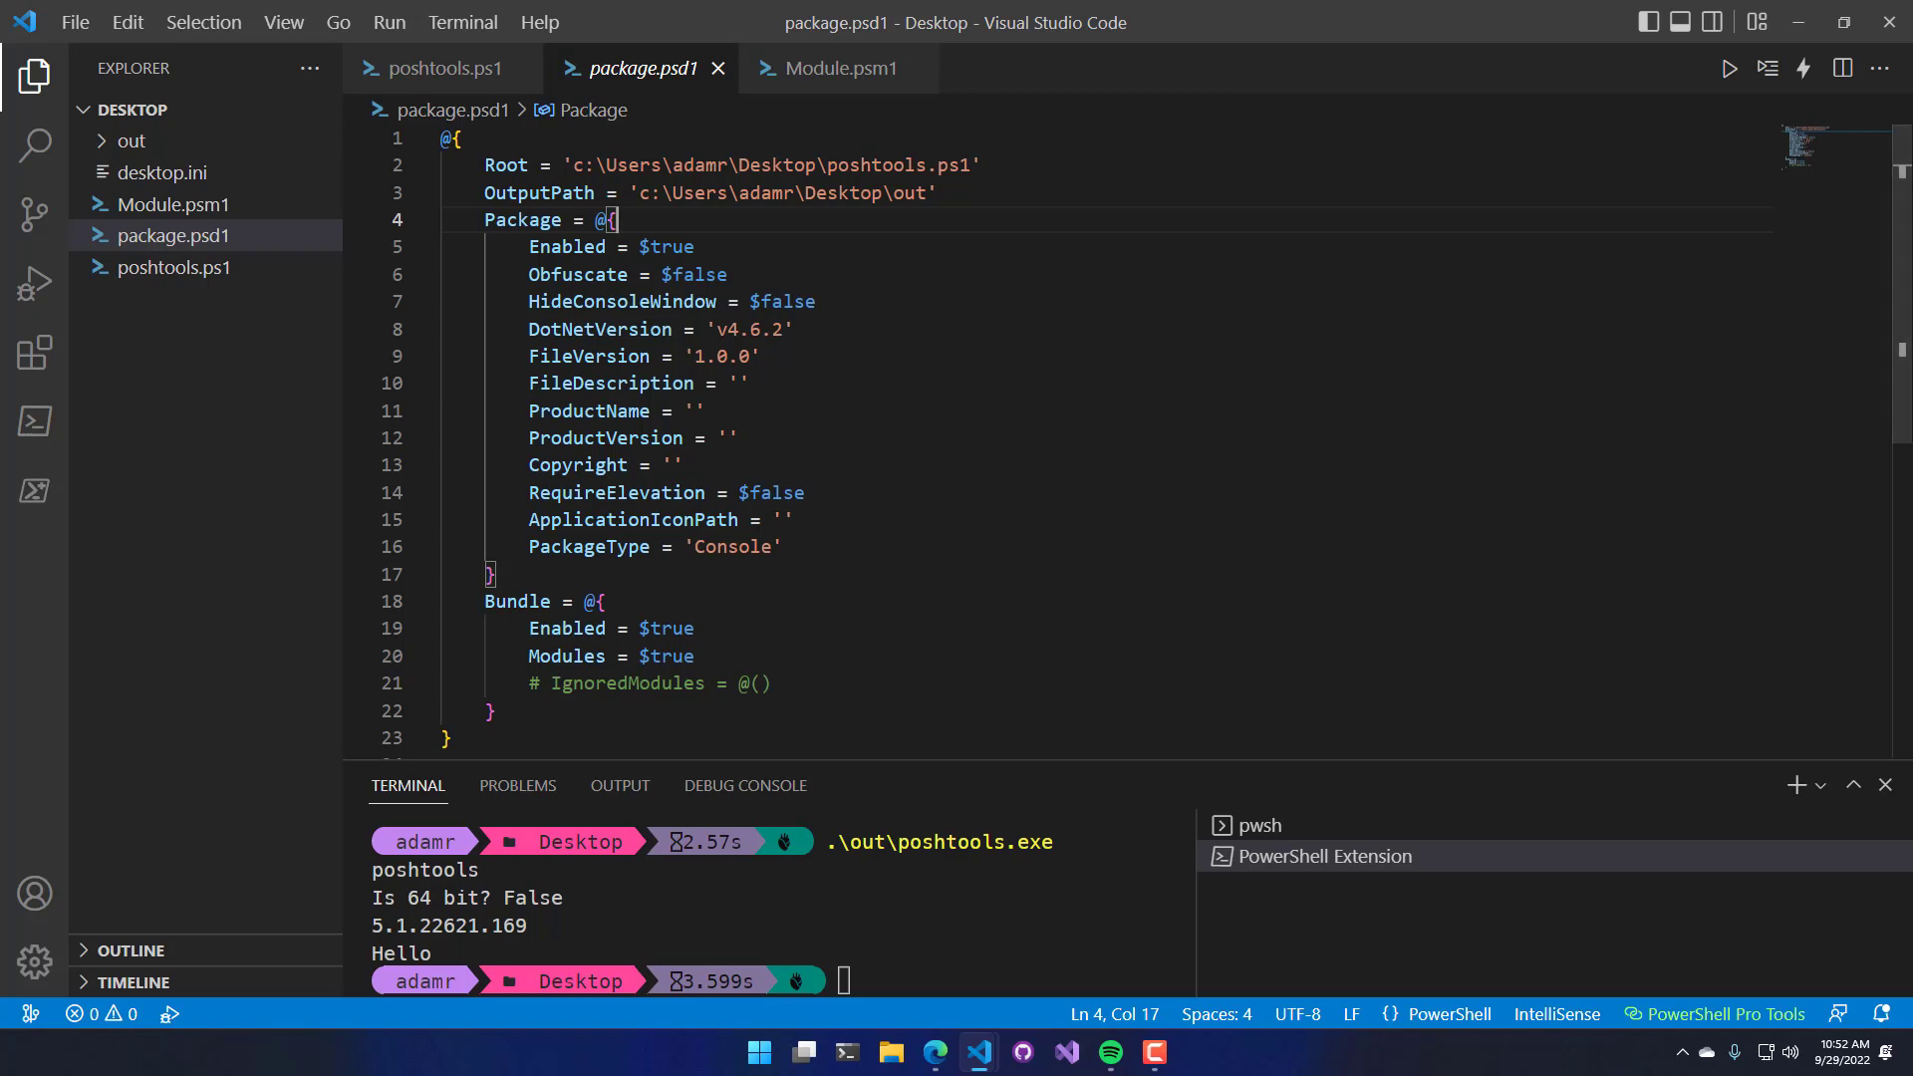
pyautogui.click(937, 1051)
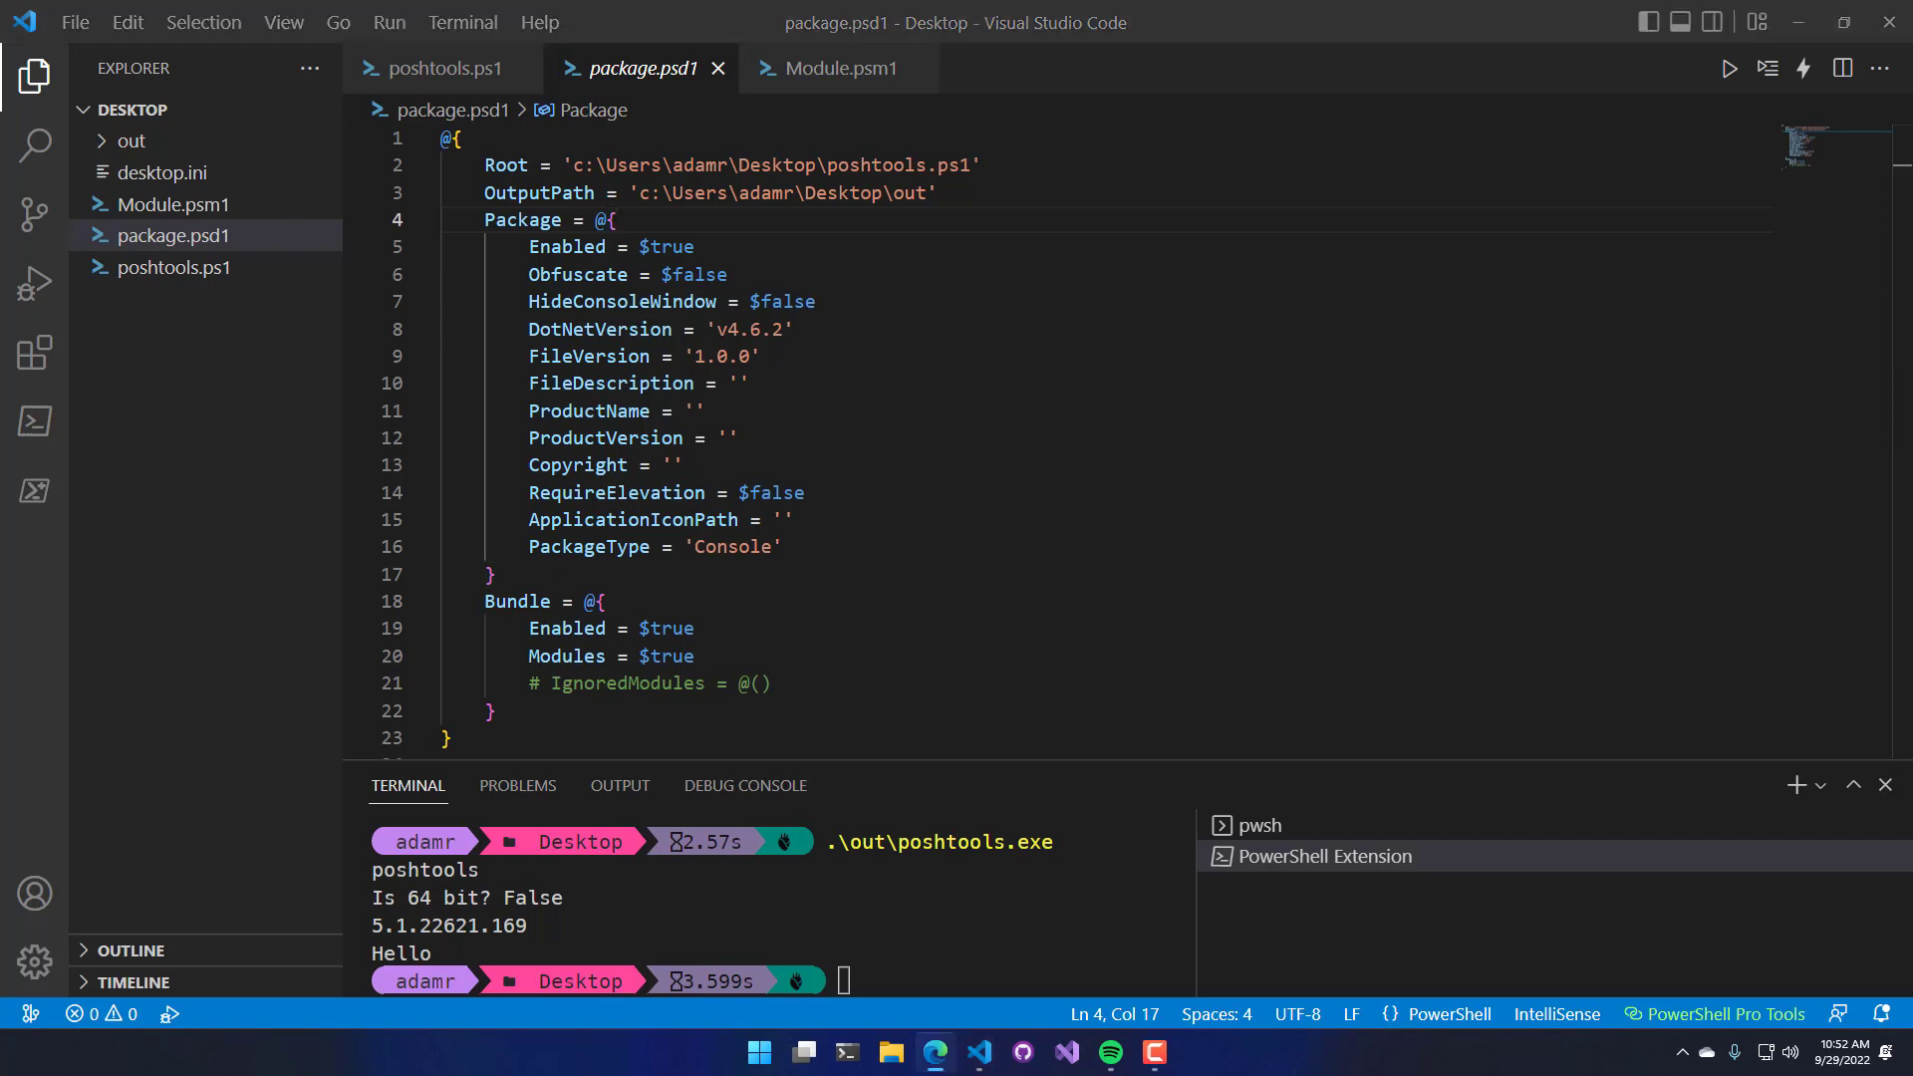
pyautogui.doubleClick(545, 328)
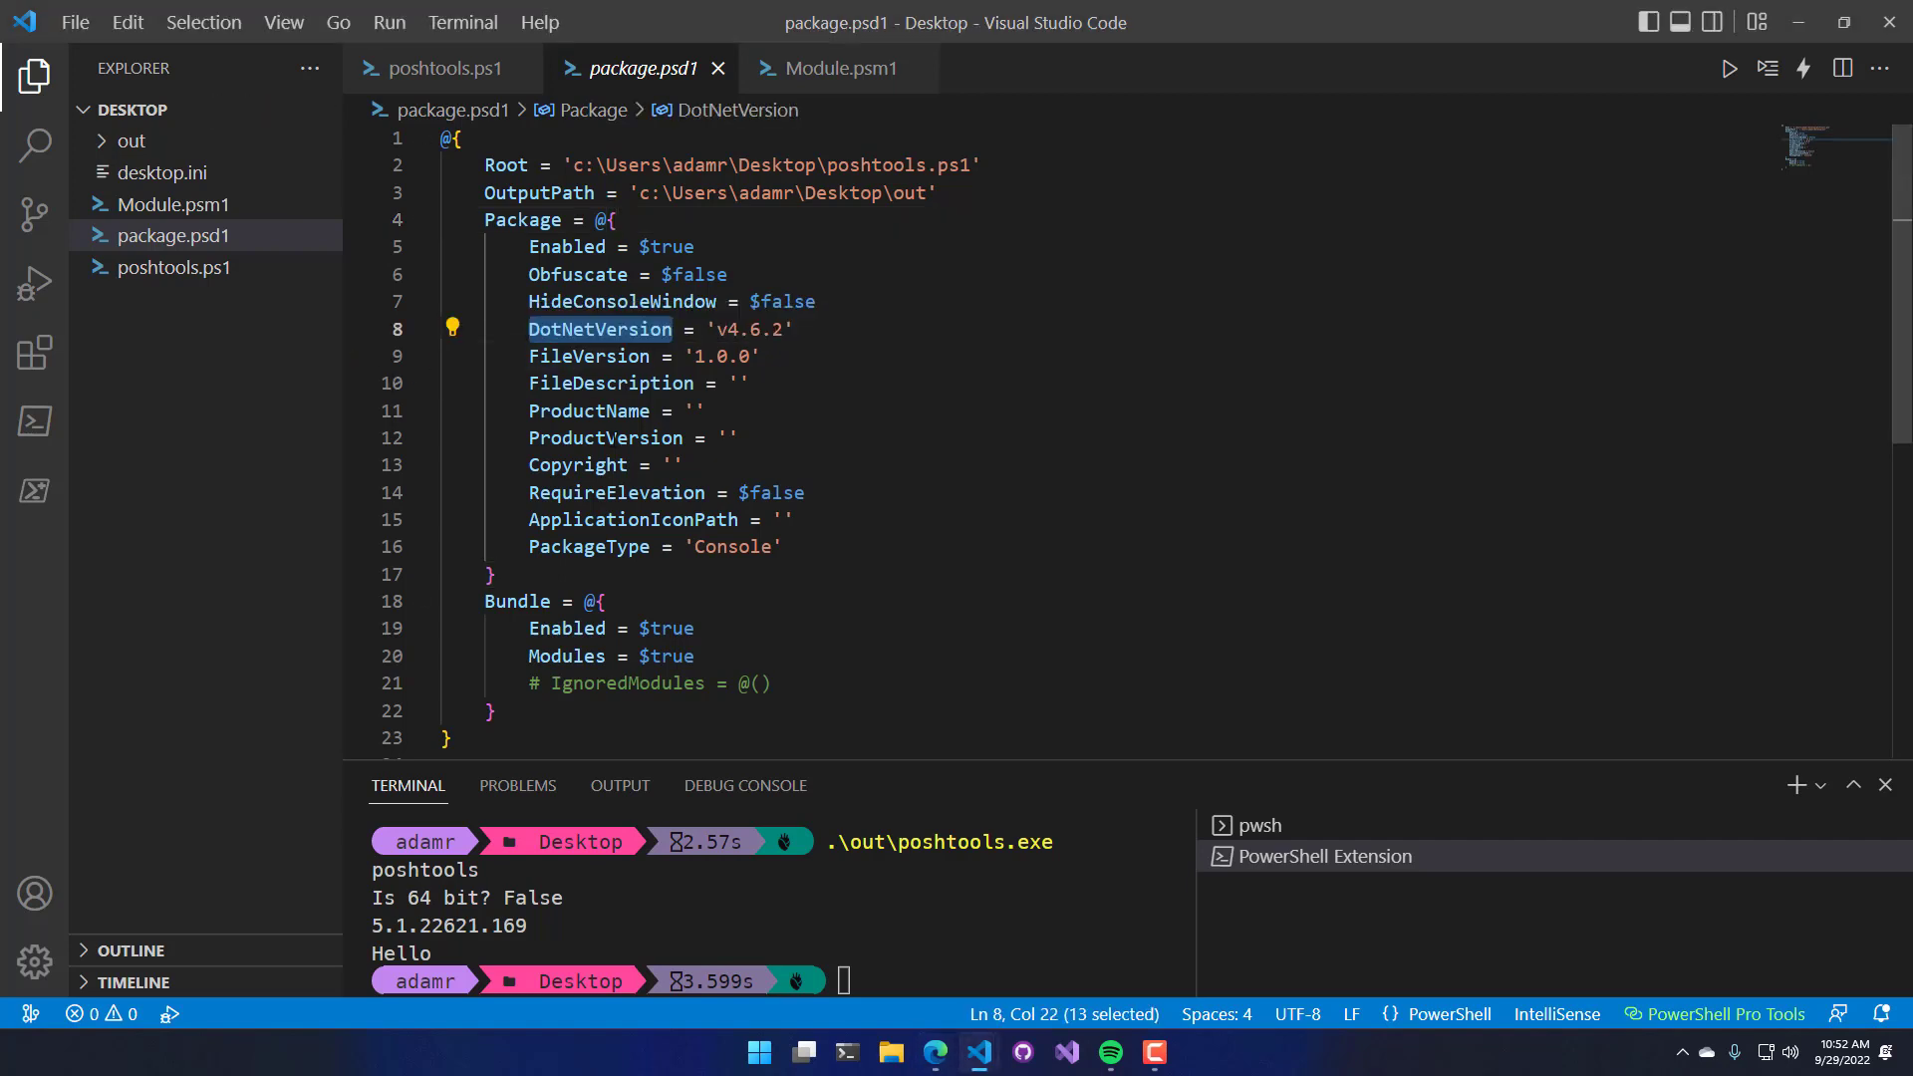
pyautogui.click(841, 327)
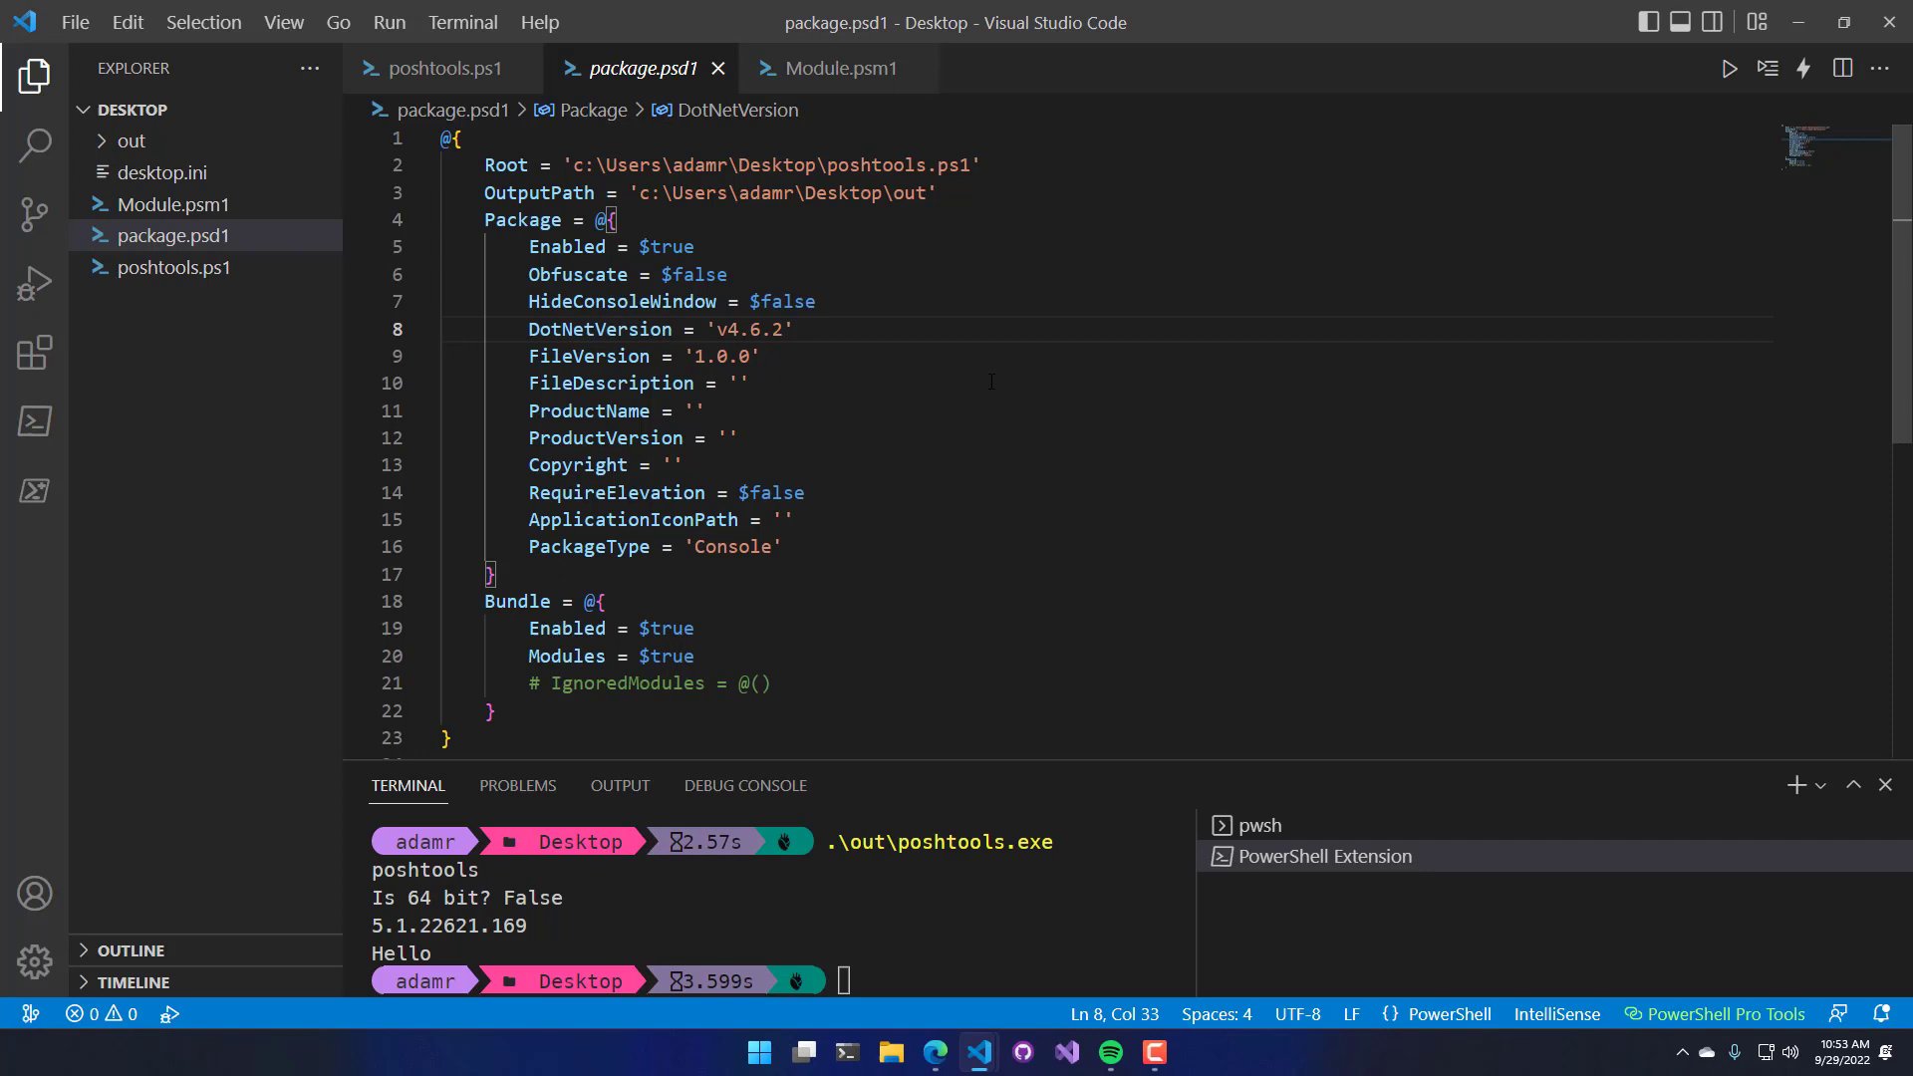
pyautogui.hotkey('shift', 'Home')
pyautogui.write('DotNetVersion = \'net6.0\'         PowerShellVersion = "7.2.0"')
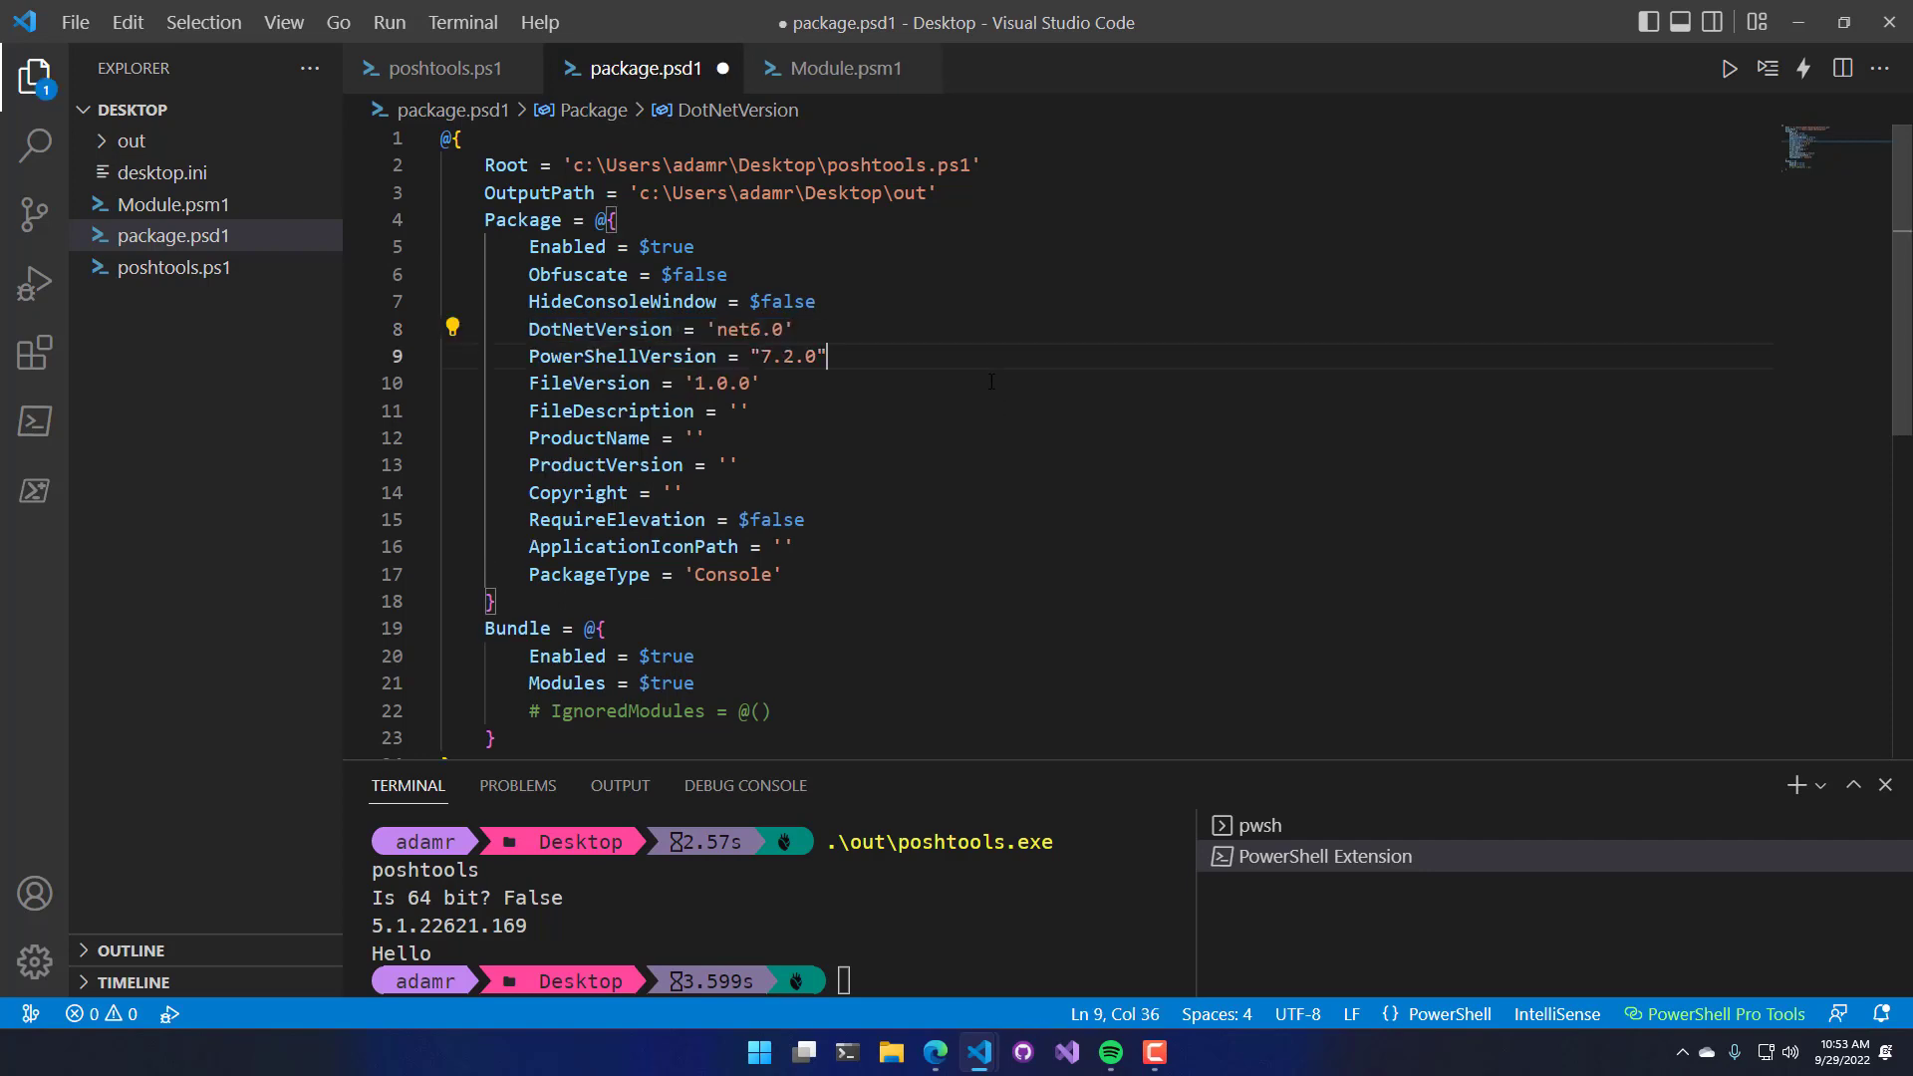
# Step: Correct the PowerShellVersion value to "7.2.6" by removing its trailing 0
pyautogui.click(575, 330)
pyautogui.doubleClick(576, 329)
pyautogui.doubleClick(740, 330)
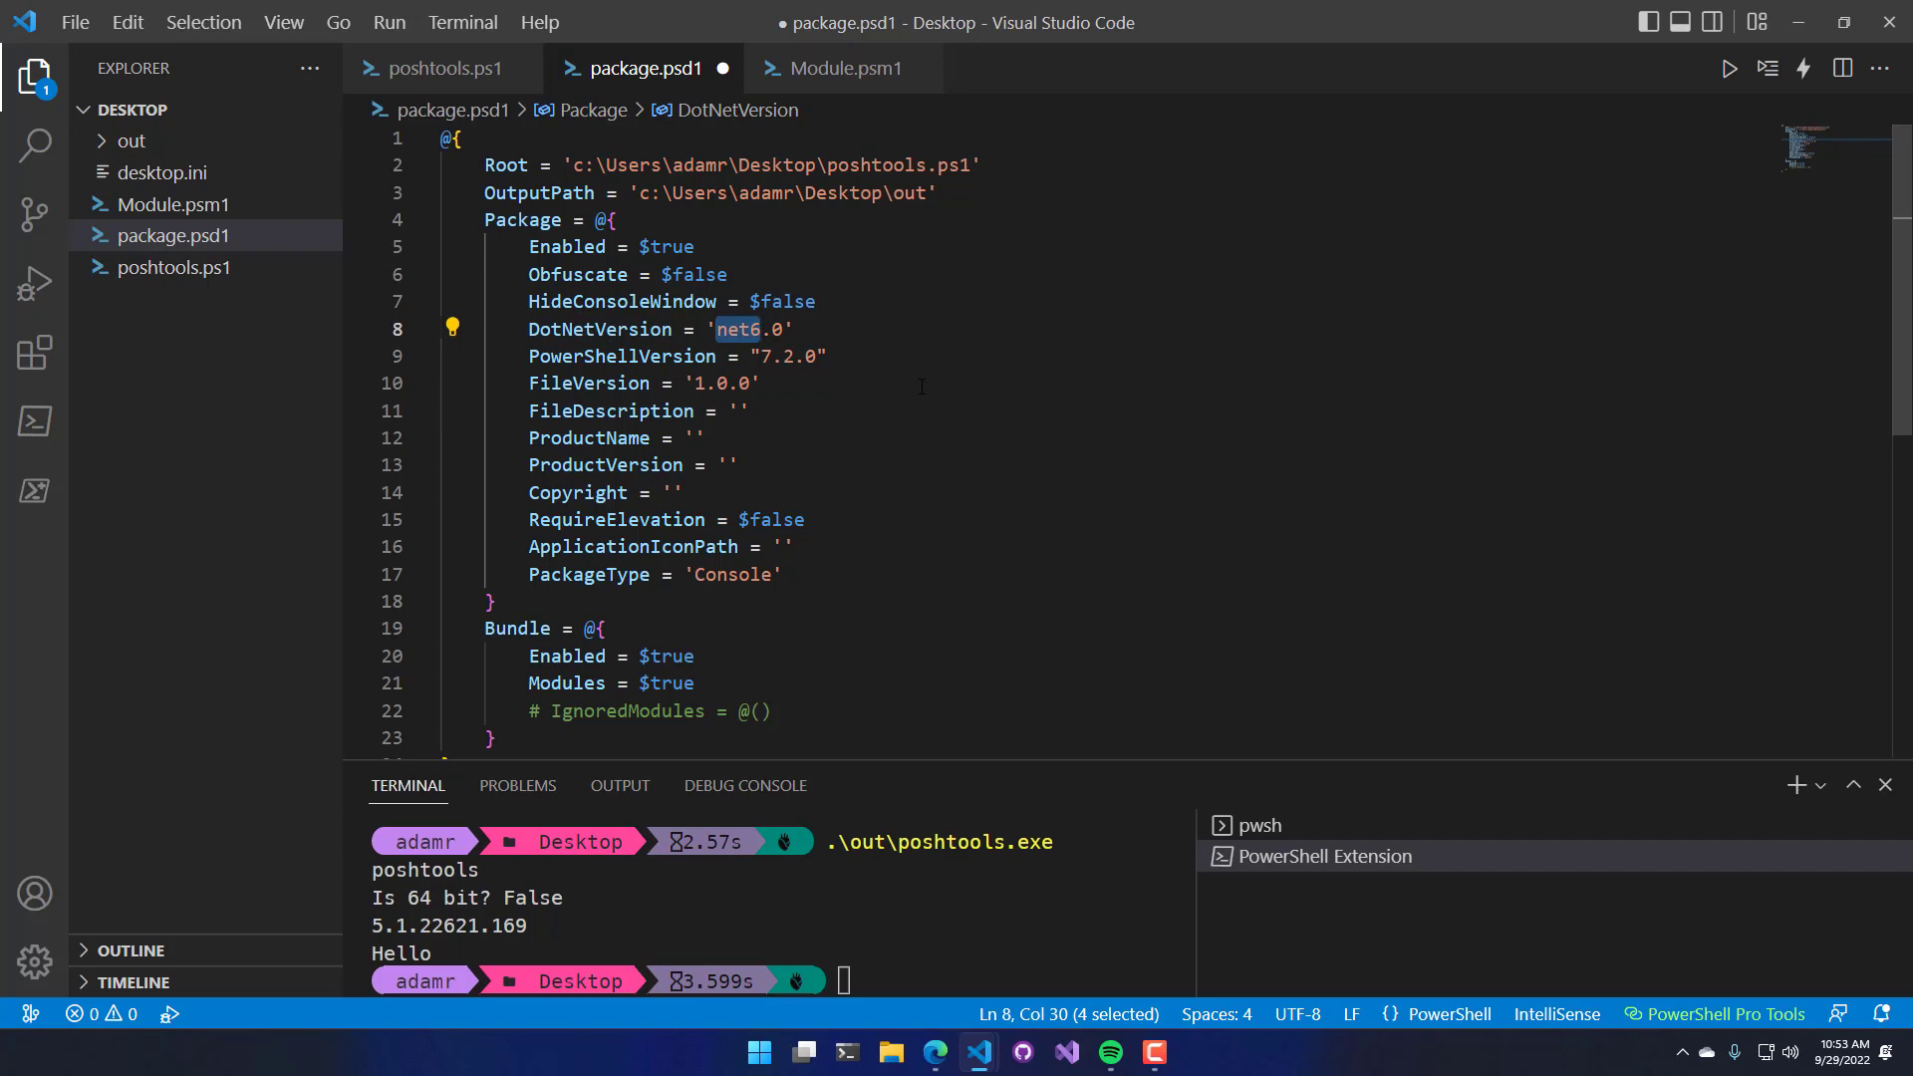
pyautogui.click(806, 356)
pyautogui.press('BackSpace')
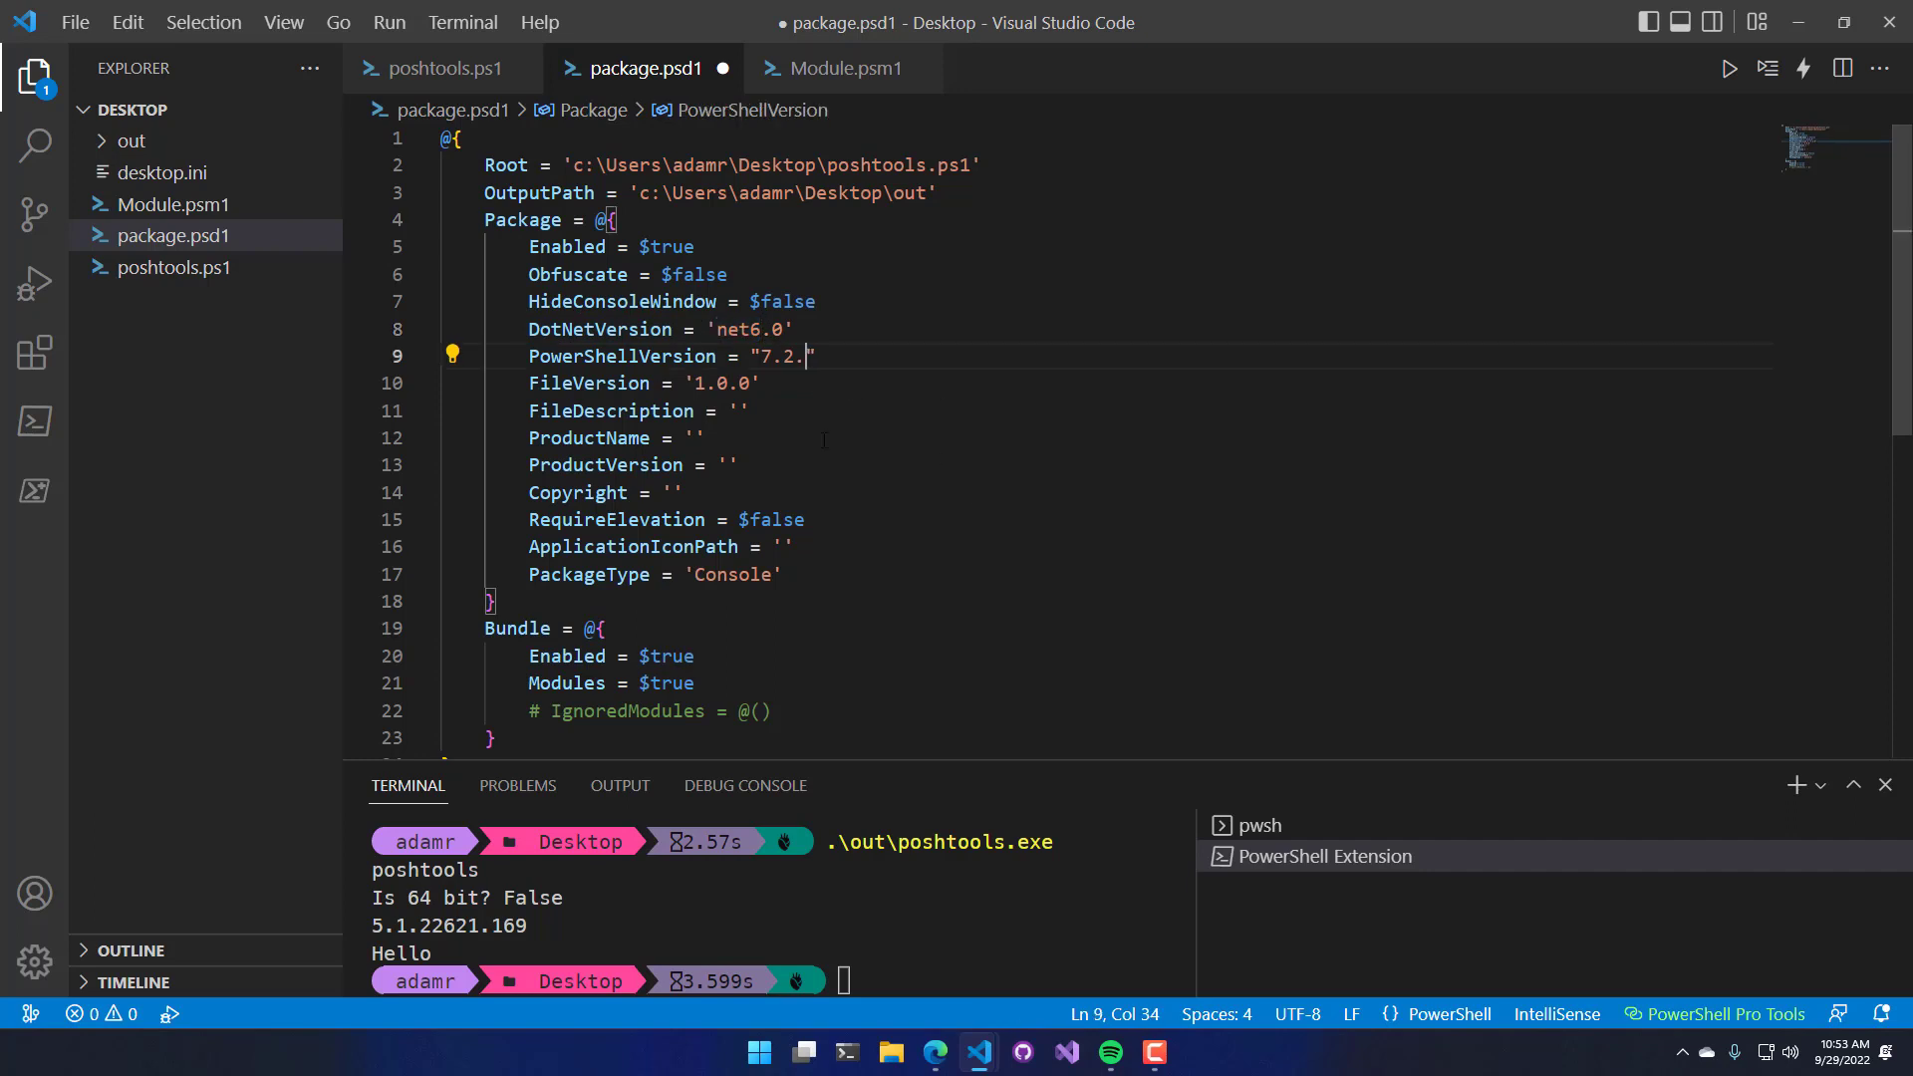
pyautogui.write('6')
pyautogui.click(893, 363)
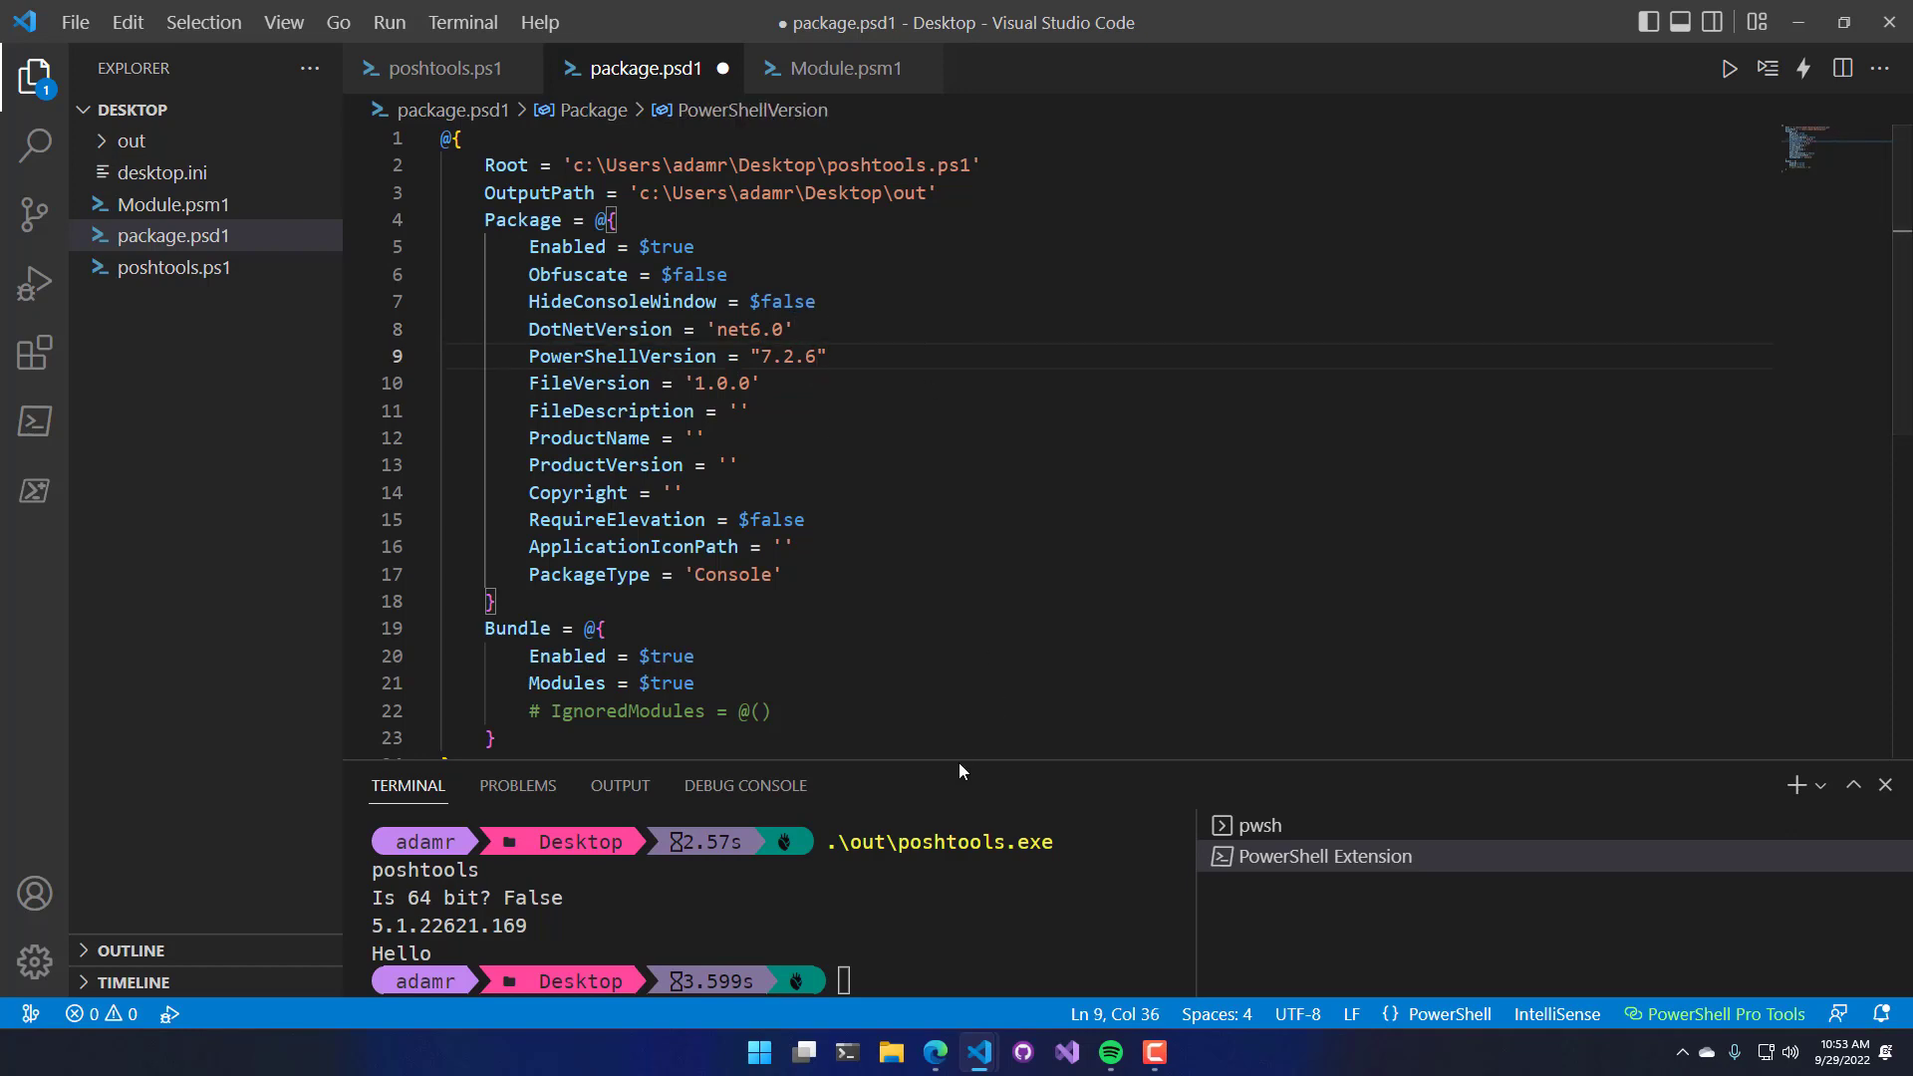
pyautogui.moveTo(957, 762); pyautogui.dragTo(971, 772)
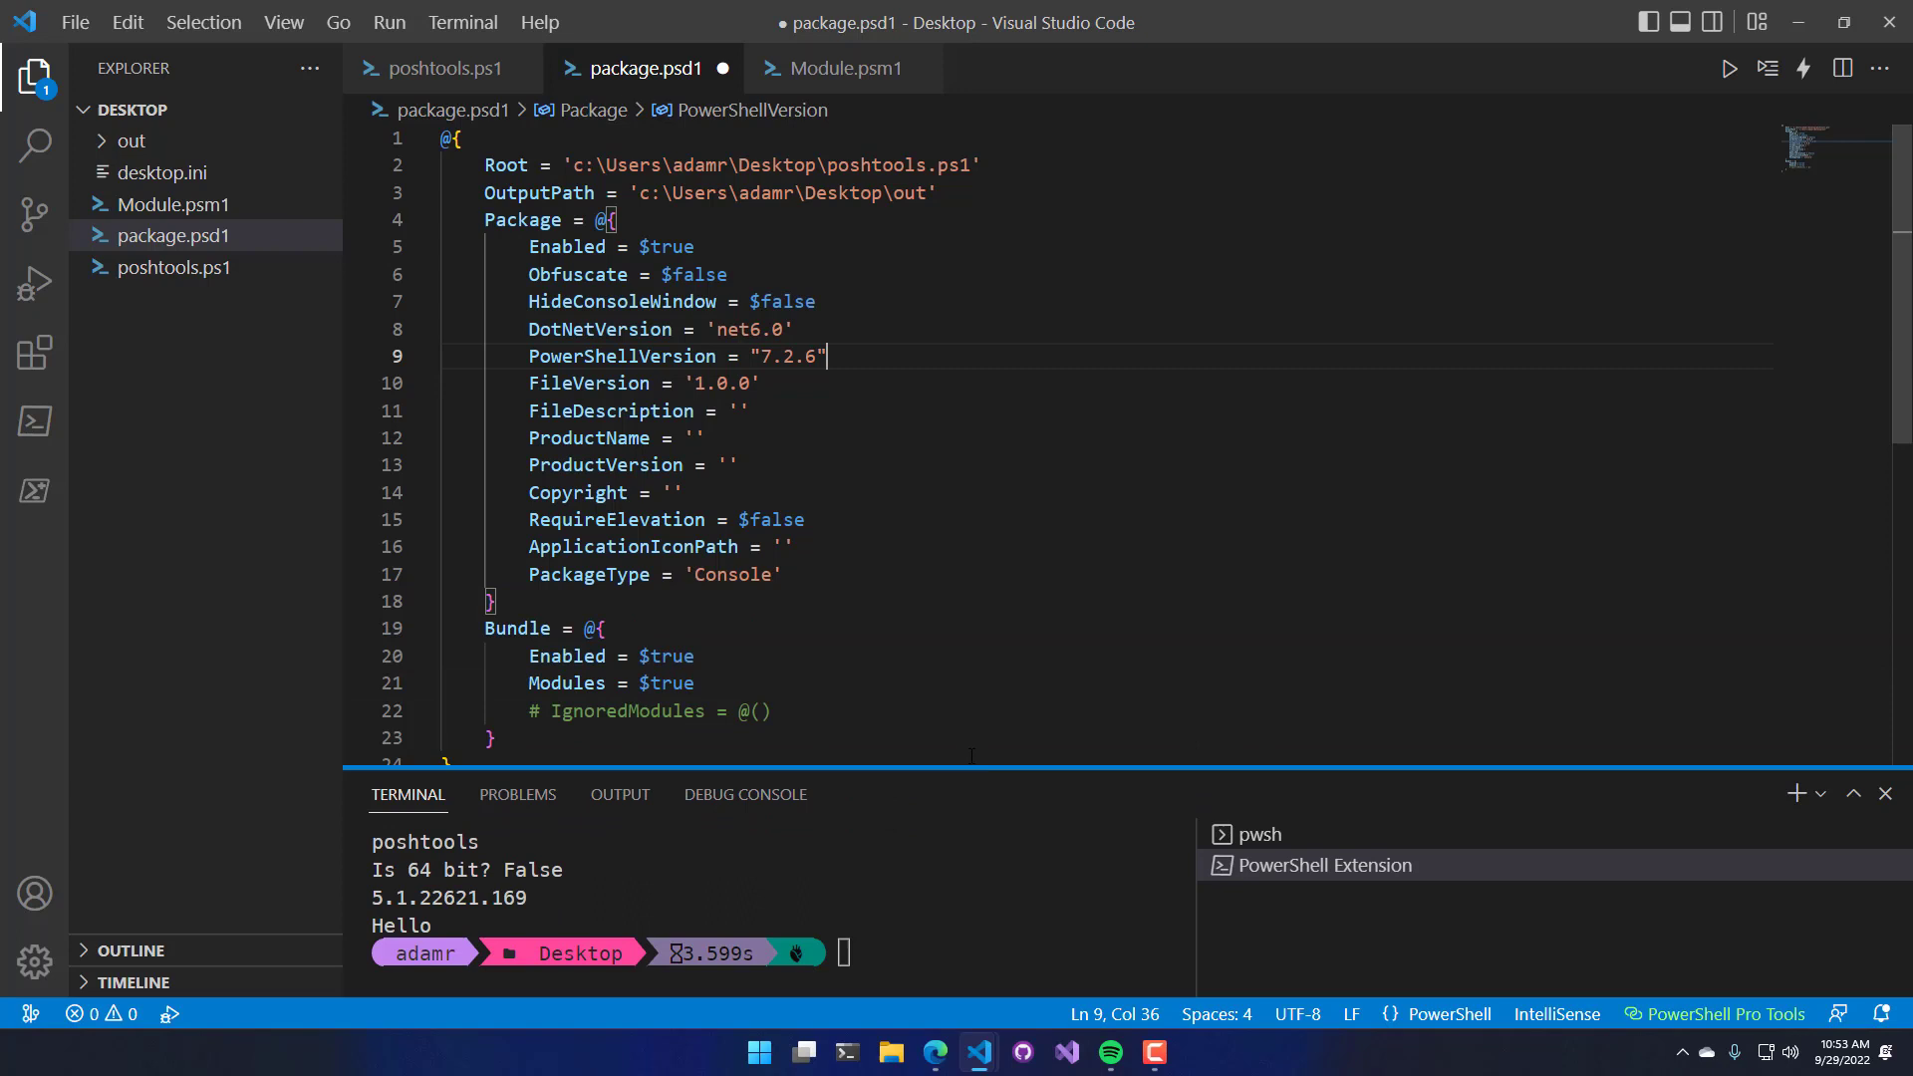
pyautogui.moveTo(529, 356); pyautogui.dragTo(882, 359)
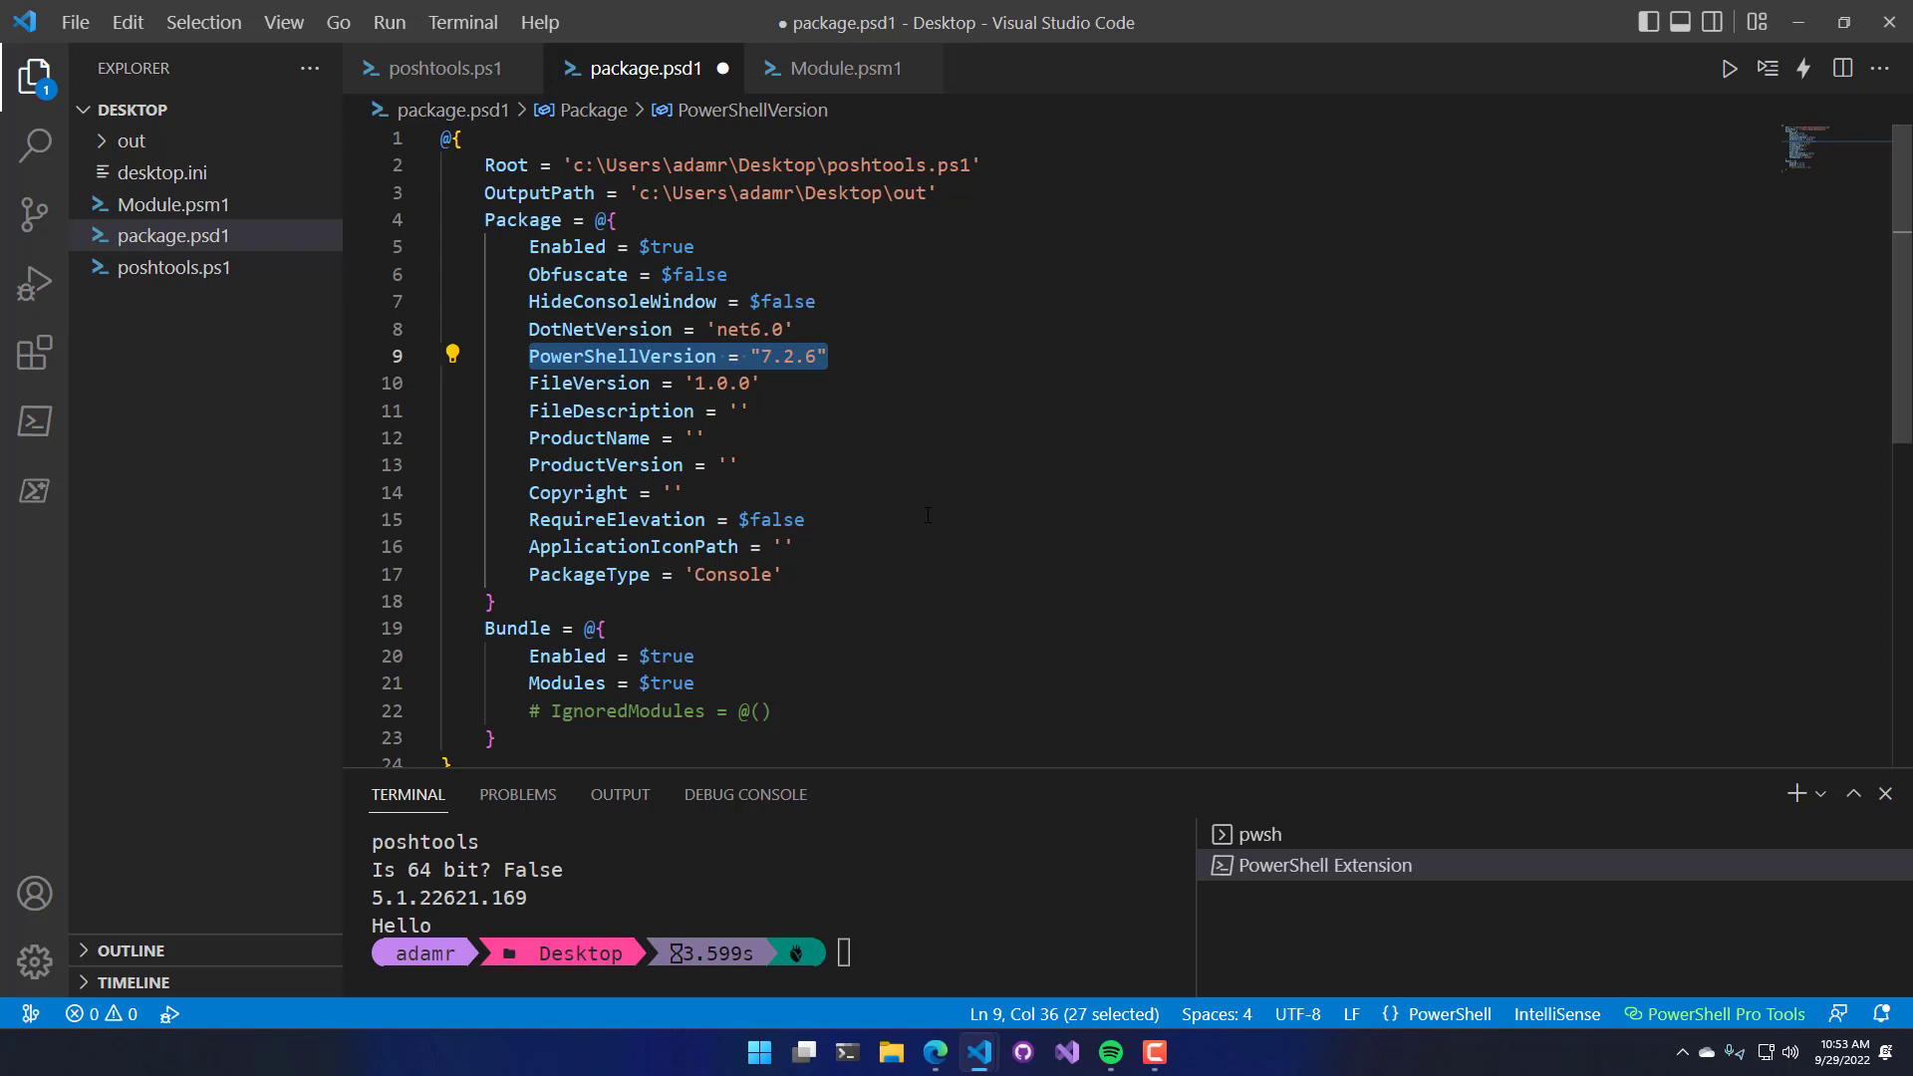
# Step: Save package.psd1 so format-on-save aligns its equals signs
pyautogui.moveTo(899, 768); pyautogui.dragTo(1123, 506)
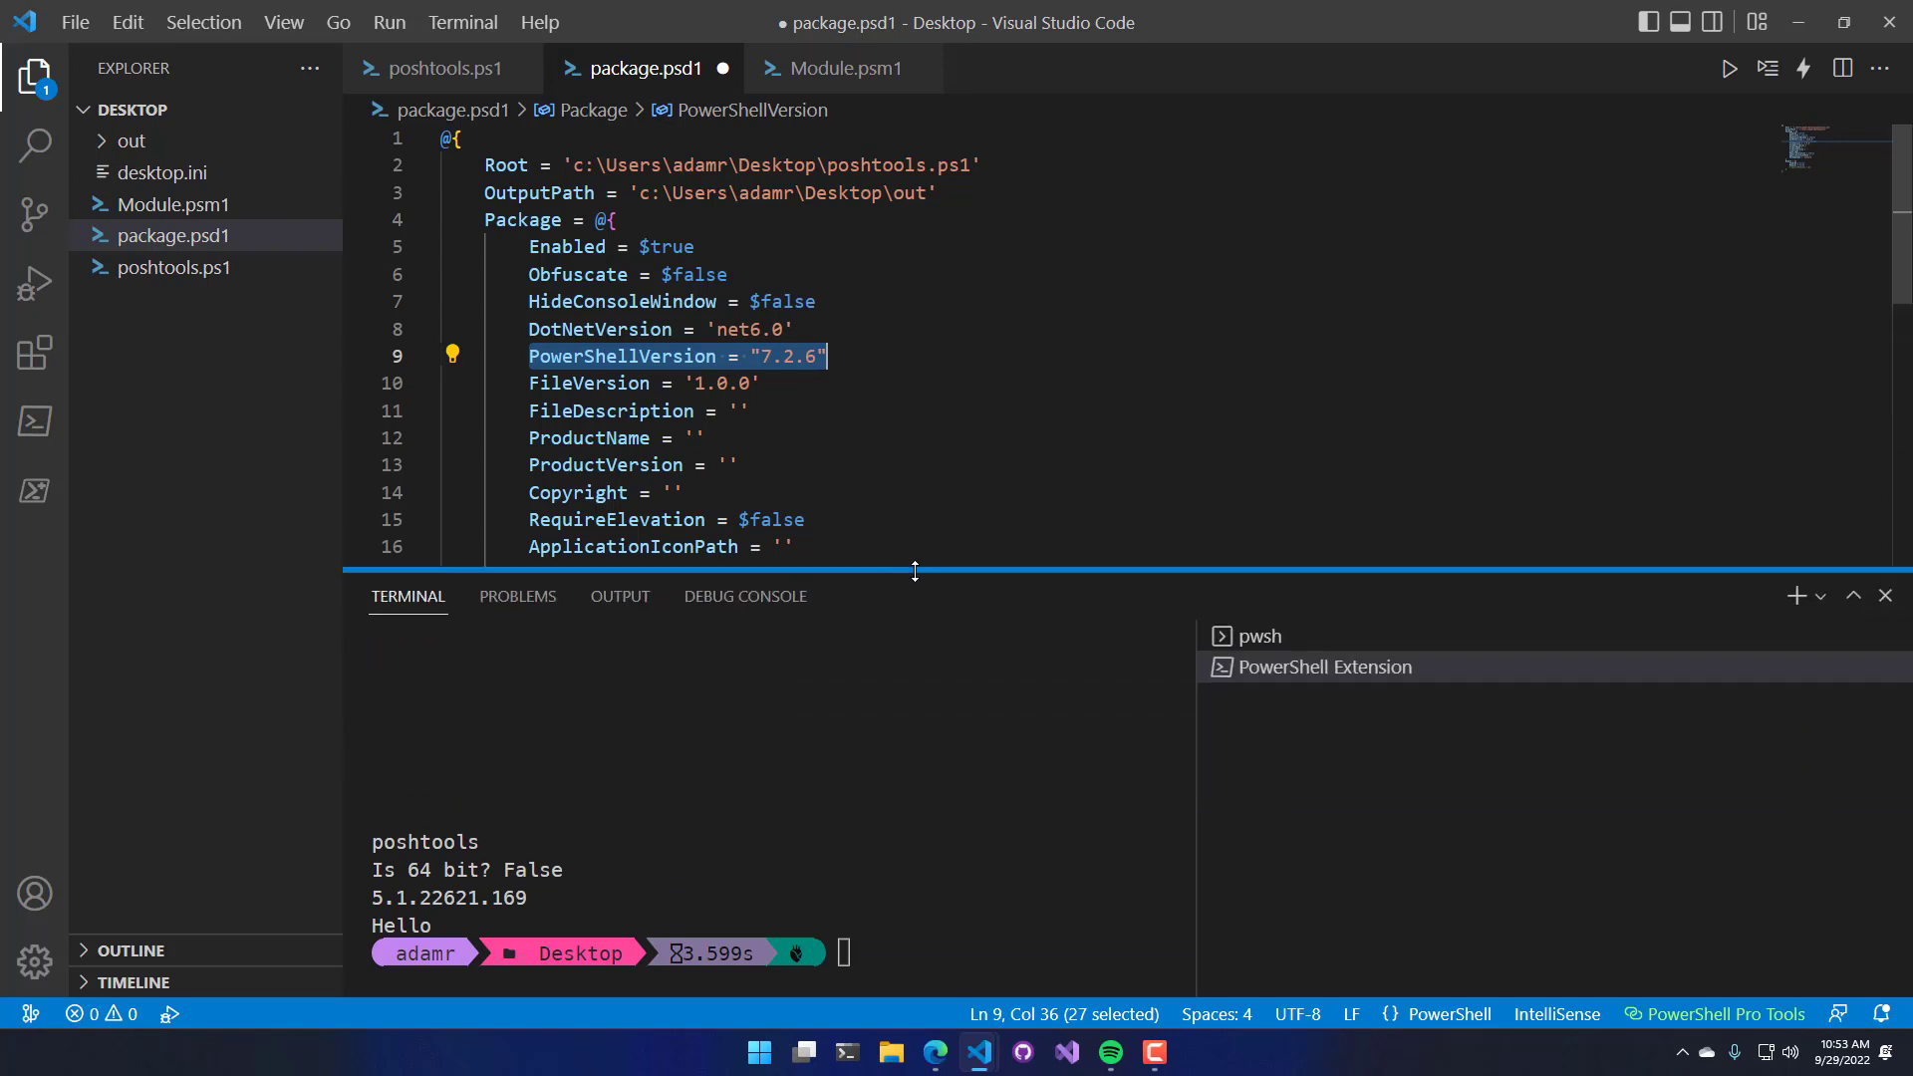
pyautogui.click(1089, 299)
pyautogui.hotkey('ctrl', 's')
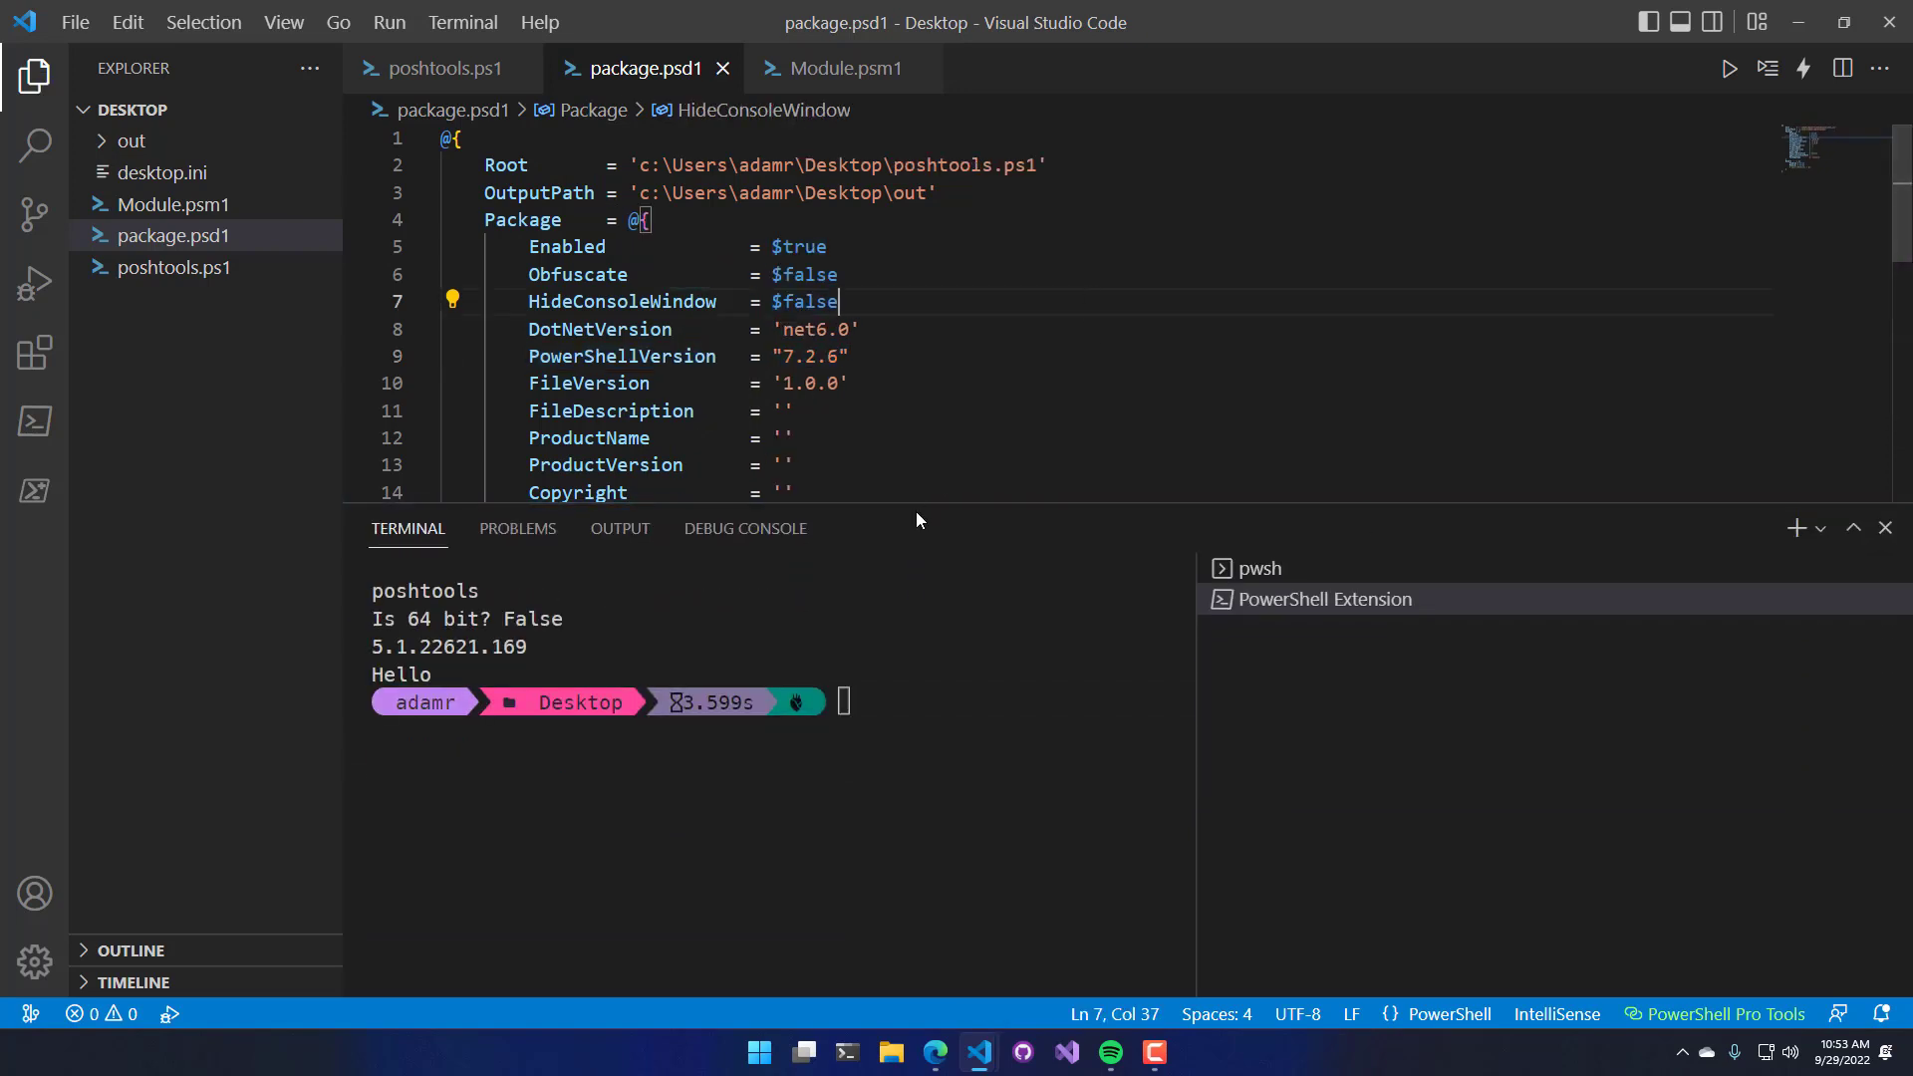
pyautogui.moveTo(917, 508); pyautogui.dragTo(917, 721)
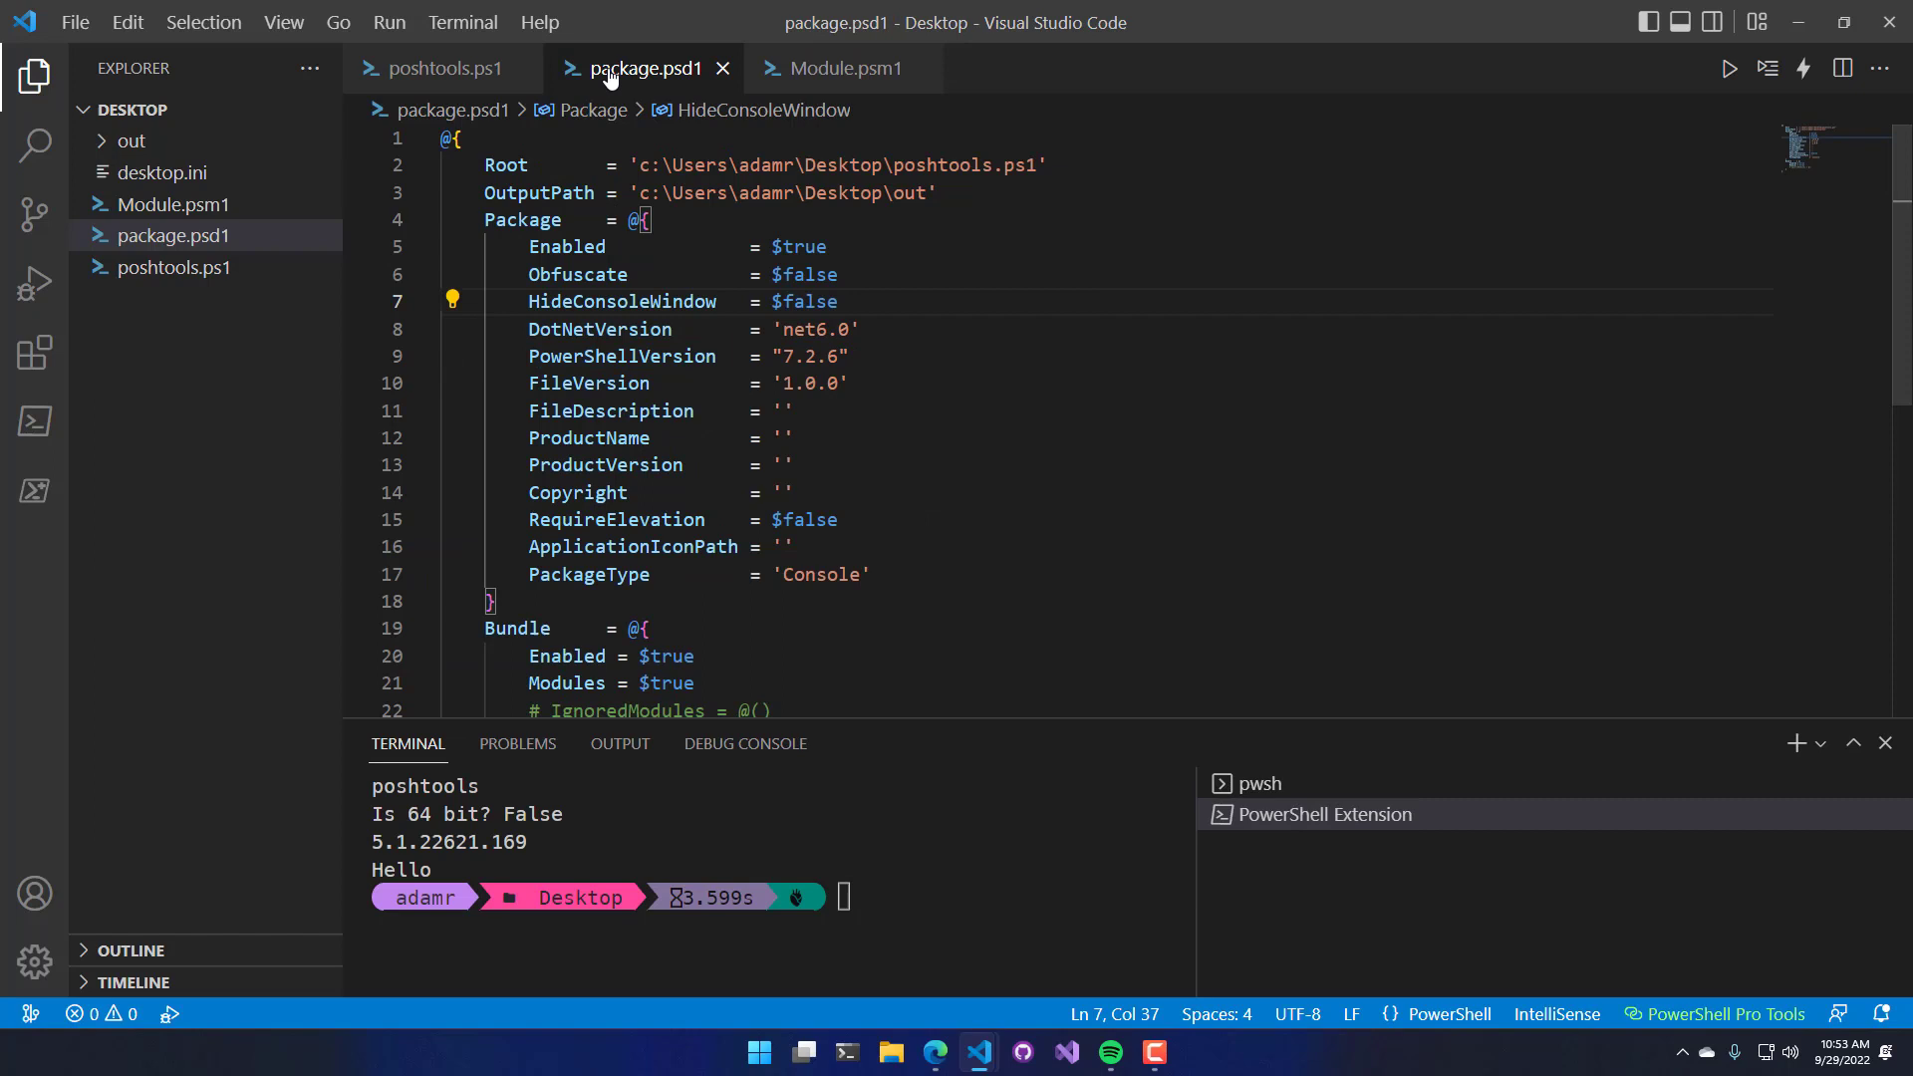
# Step: Check that the manifest's Root entry points to poshtools.ps1, then return to the script
pyautogui.click(431, 72)
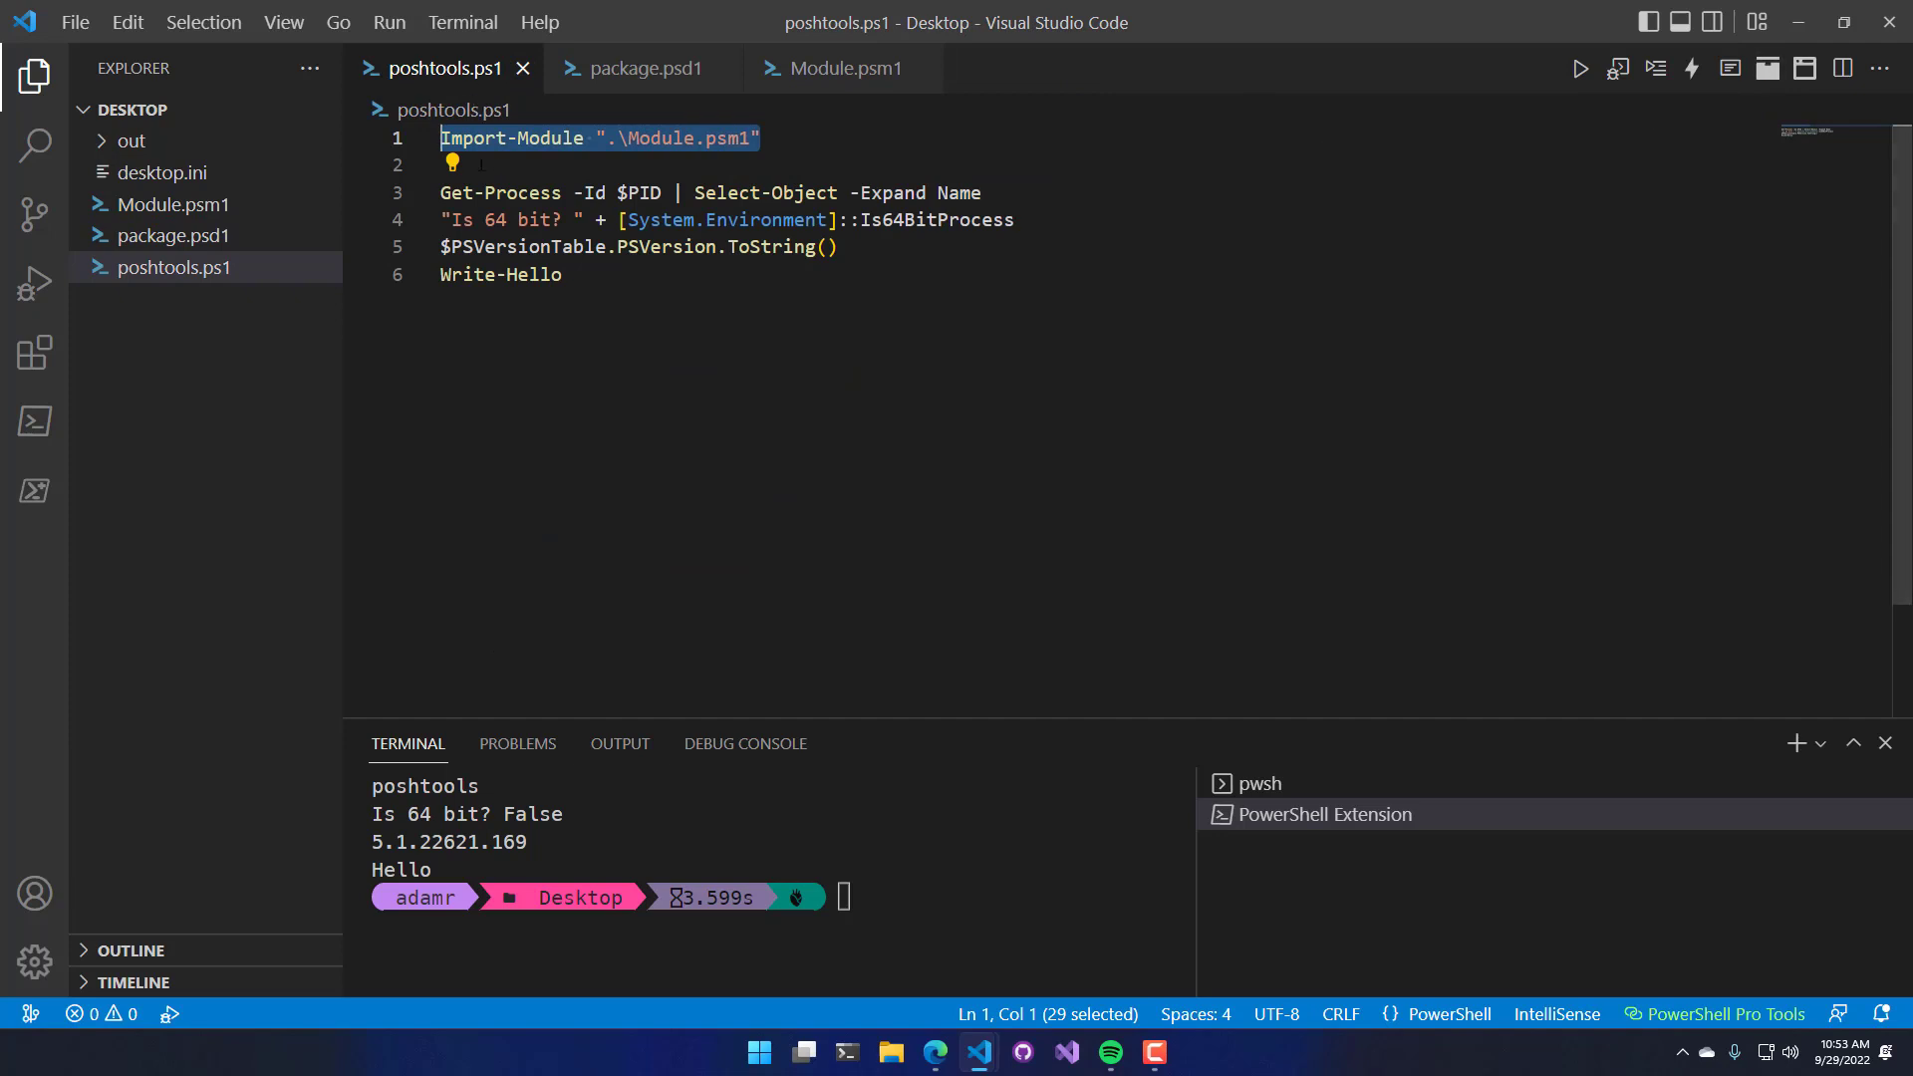
pyautogui.click(635, 68)
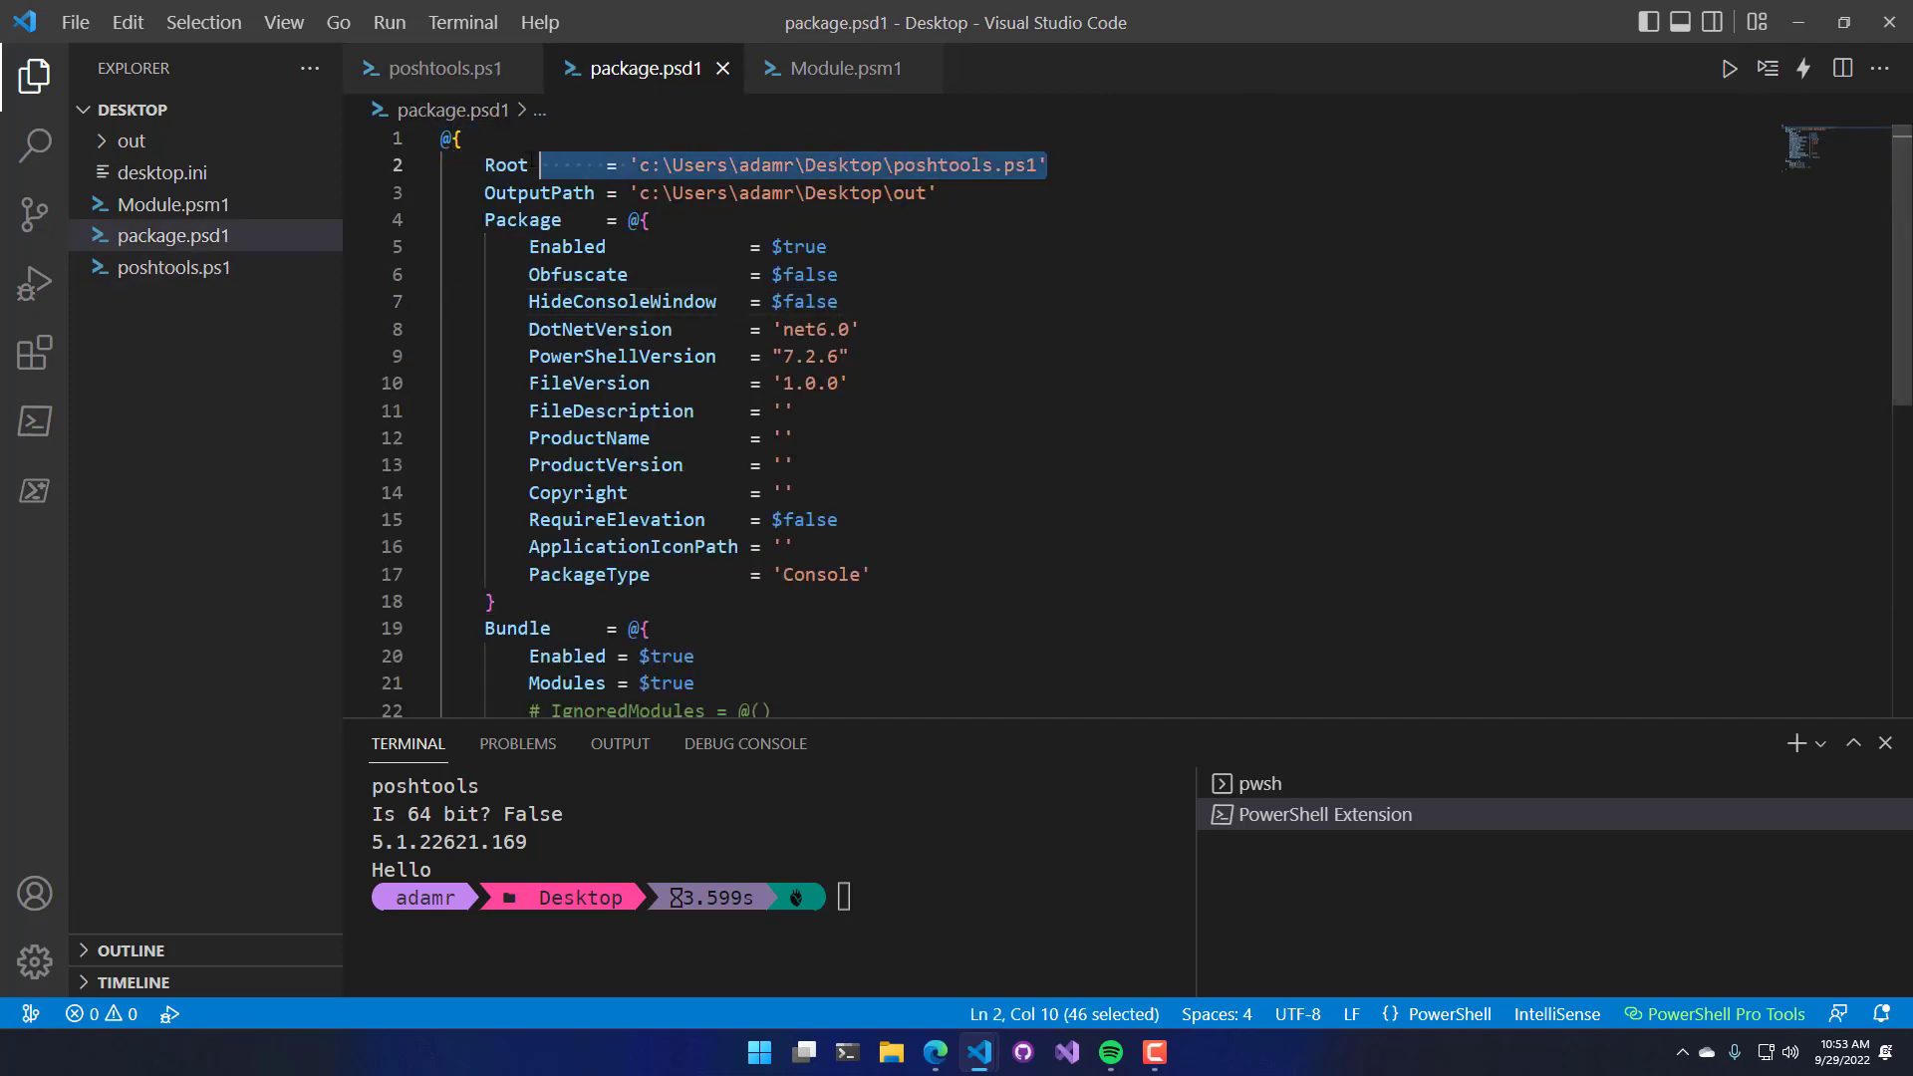
pyautogui.hotkey('shift', 'Left')
pyautogui.hotkey('shift', 'Left')
pyautogui.hotkey('shift', 'Left')
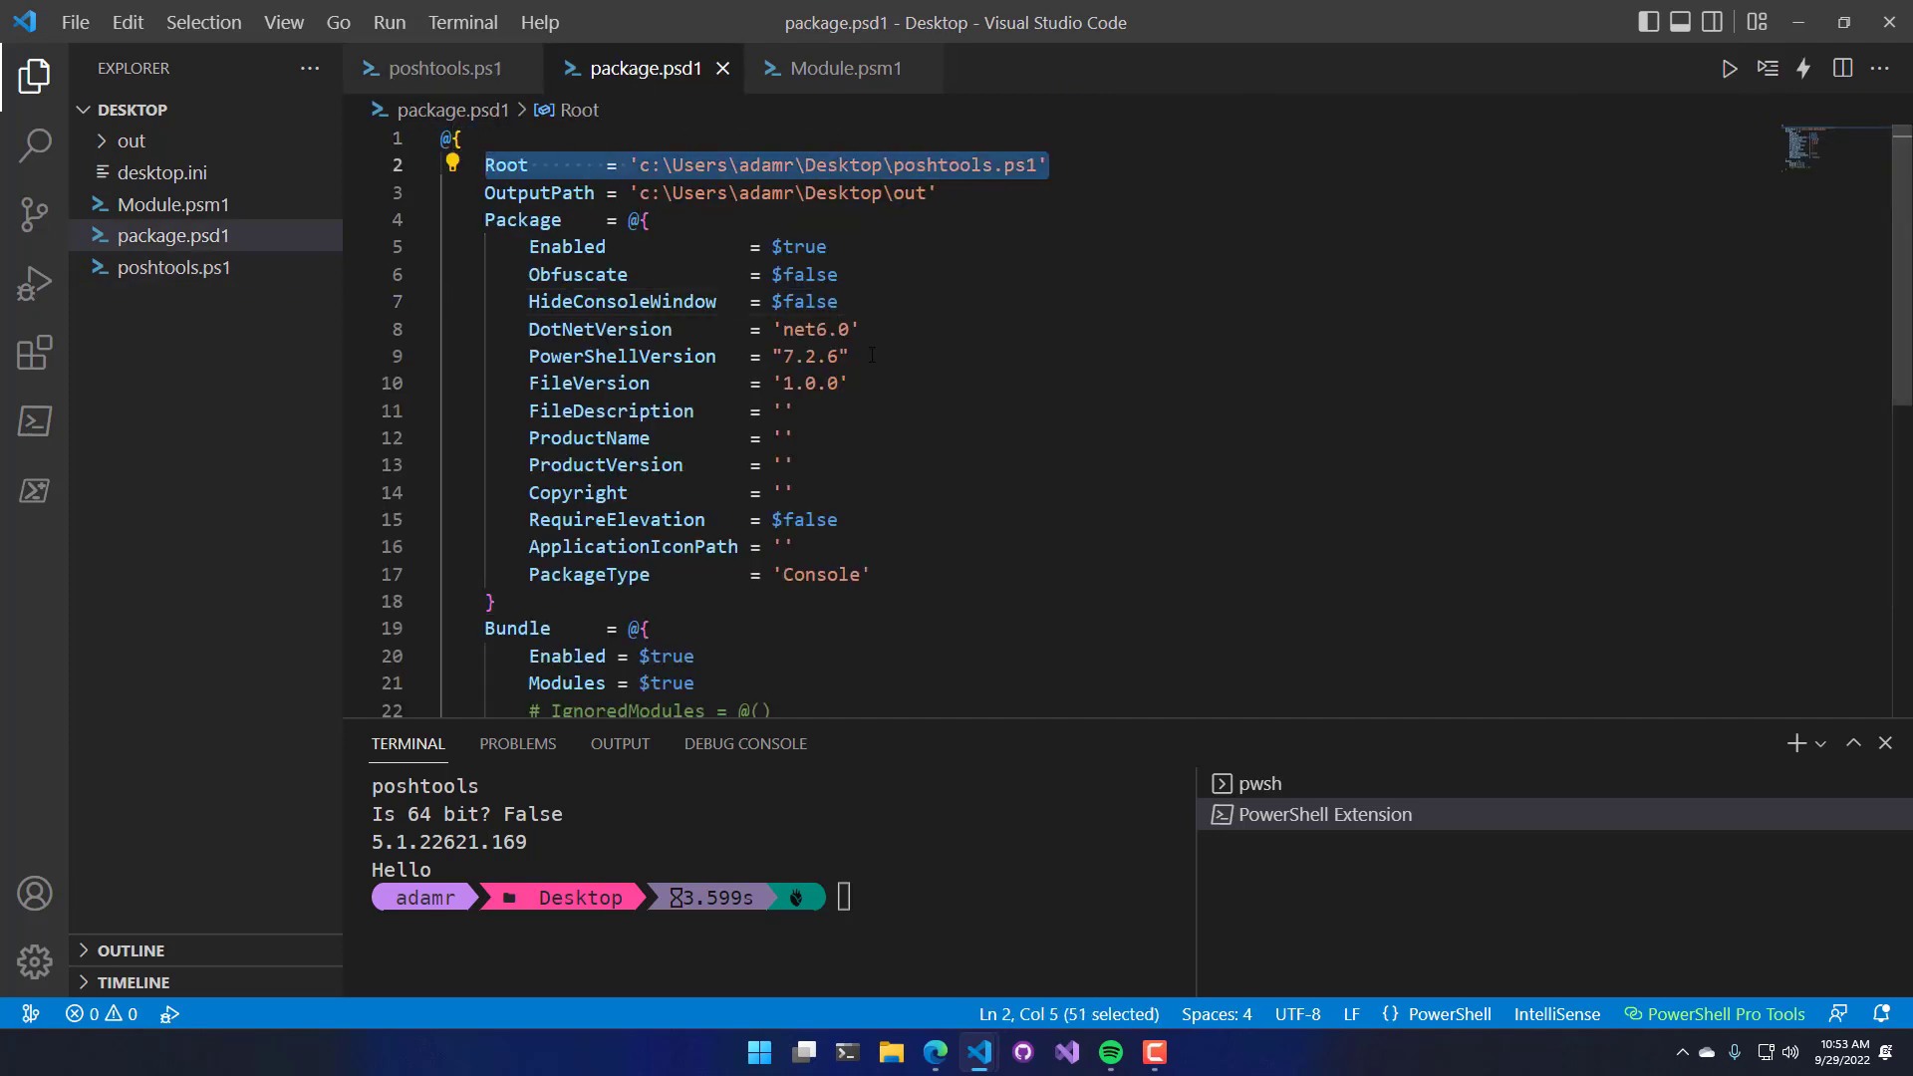
pyautogui.doubleClick(944, 164)
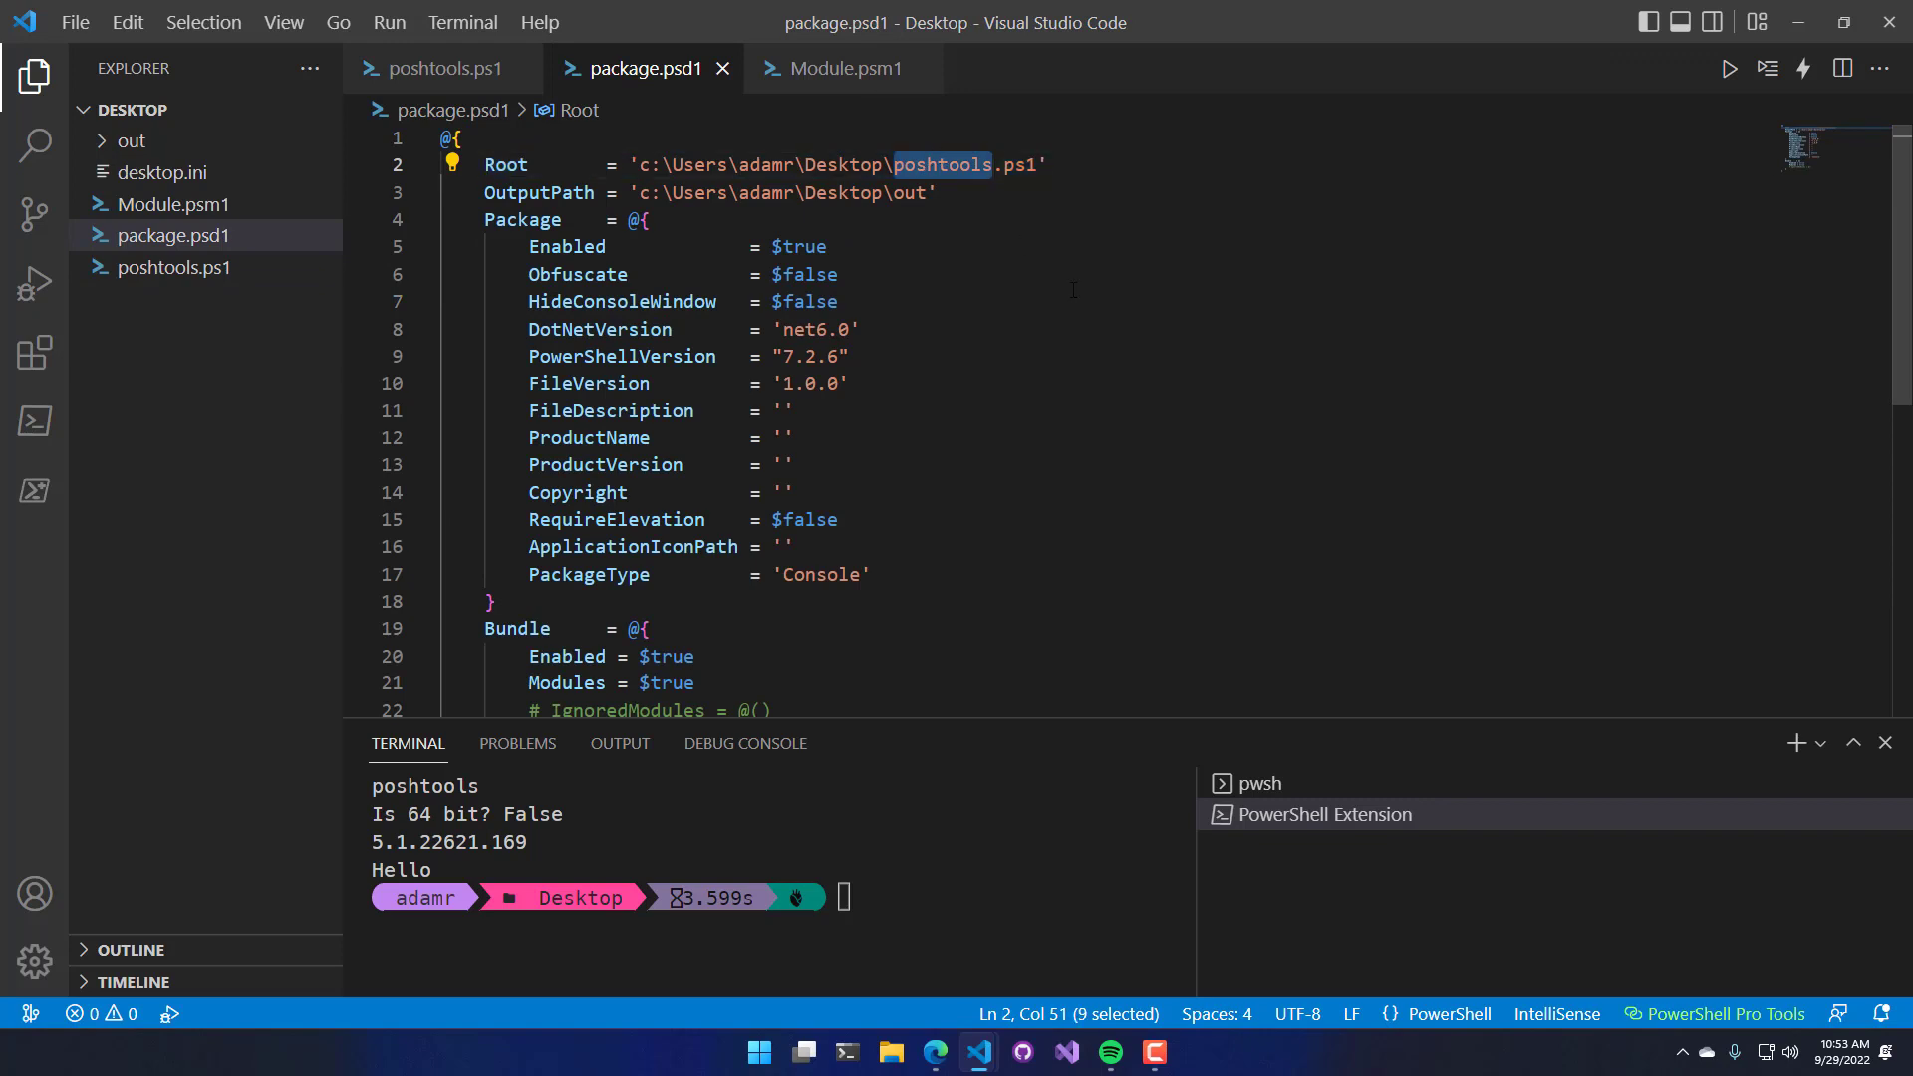
pyautogui.hotkey('ctrl', 'Tab')
pyautogui.click(883, 310)
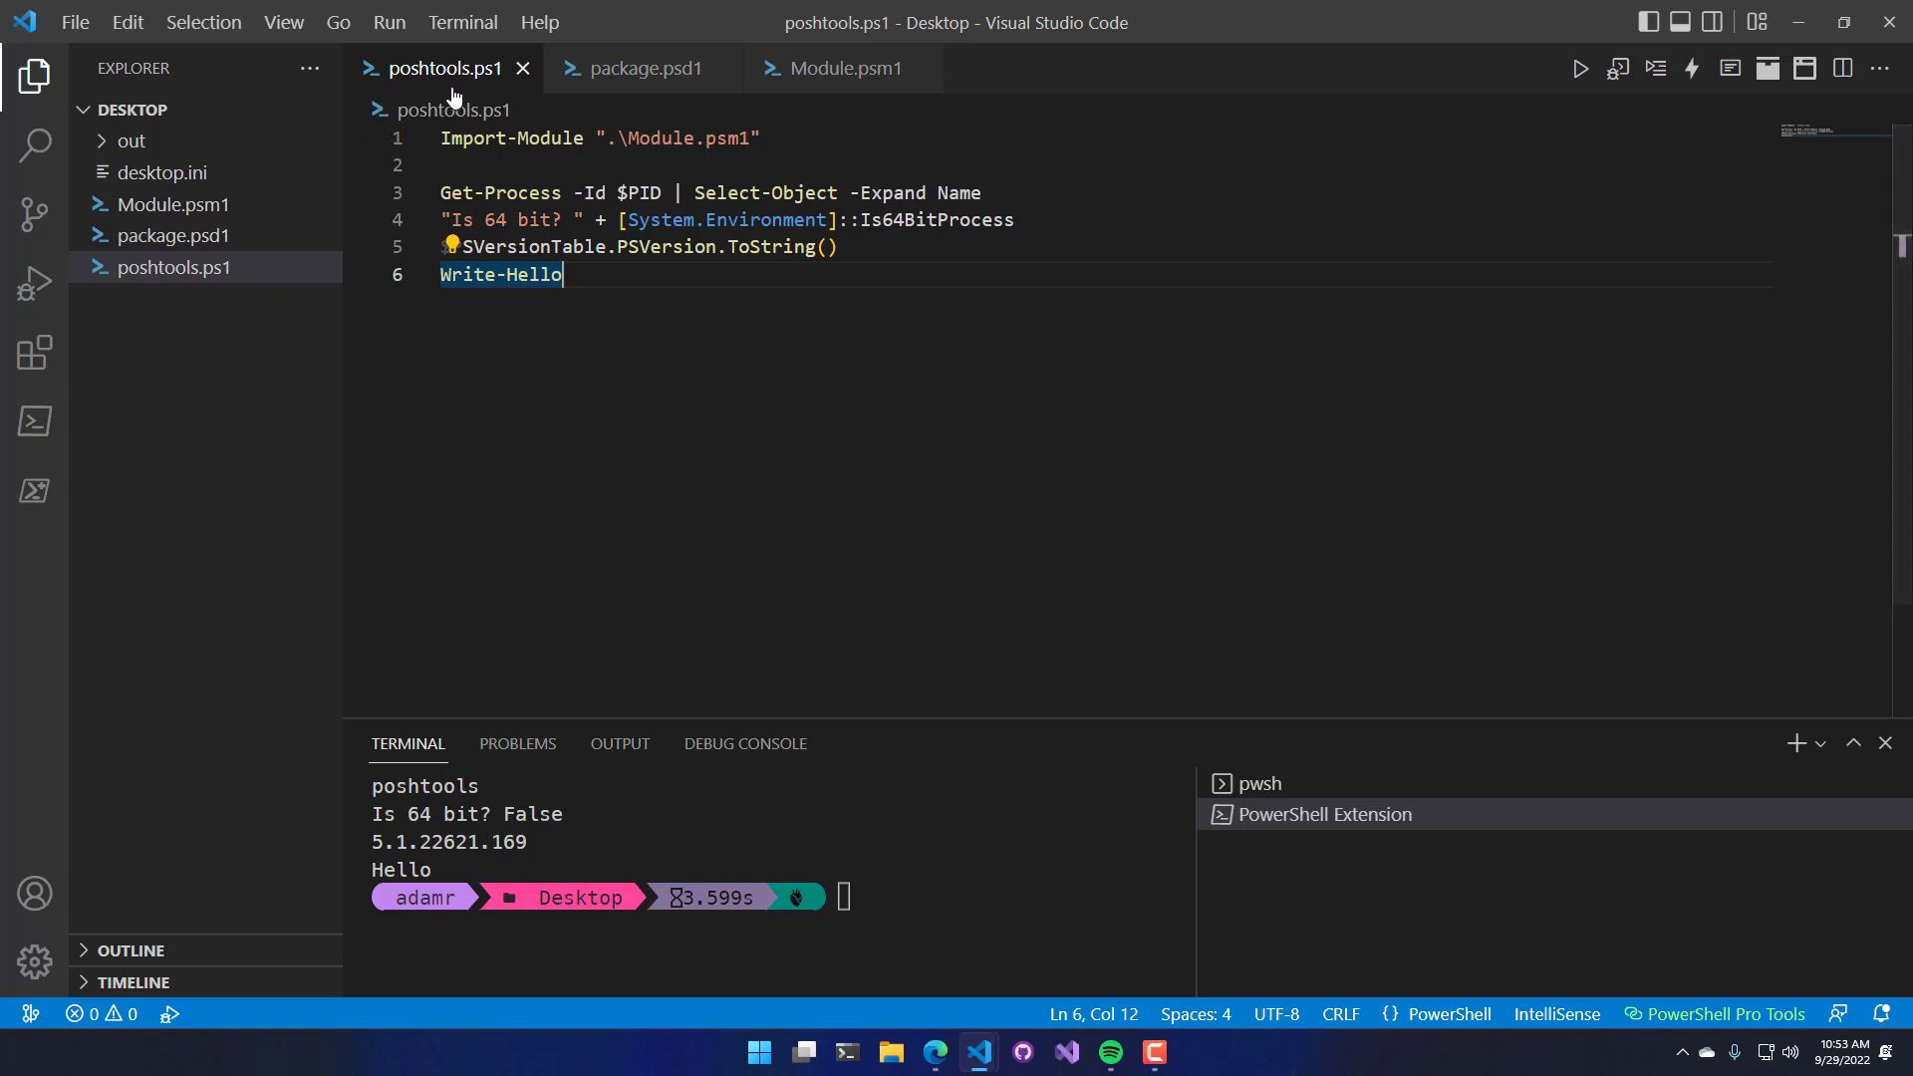
pyautogui.click(705, 166)
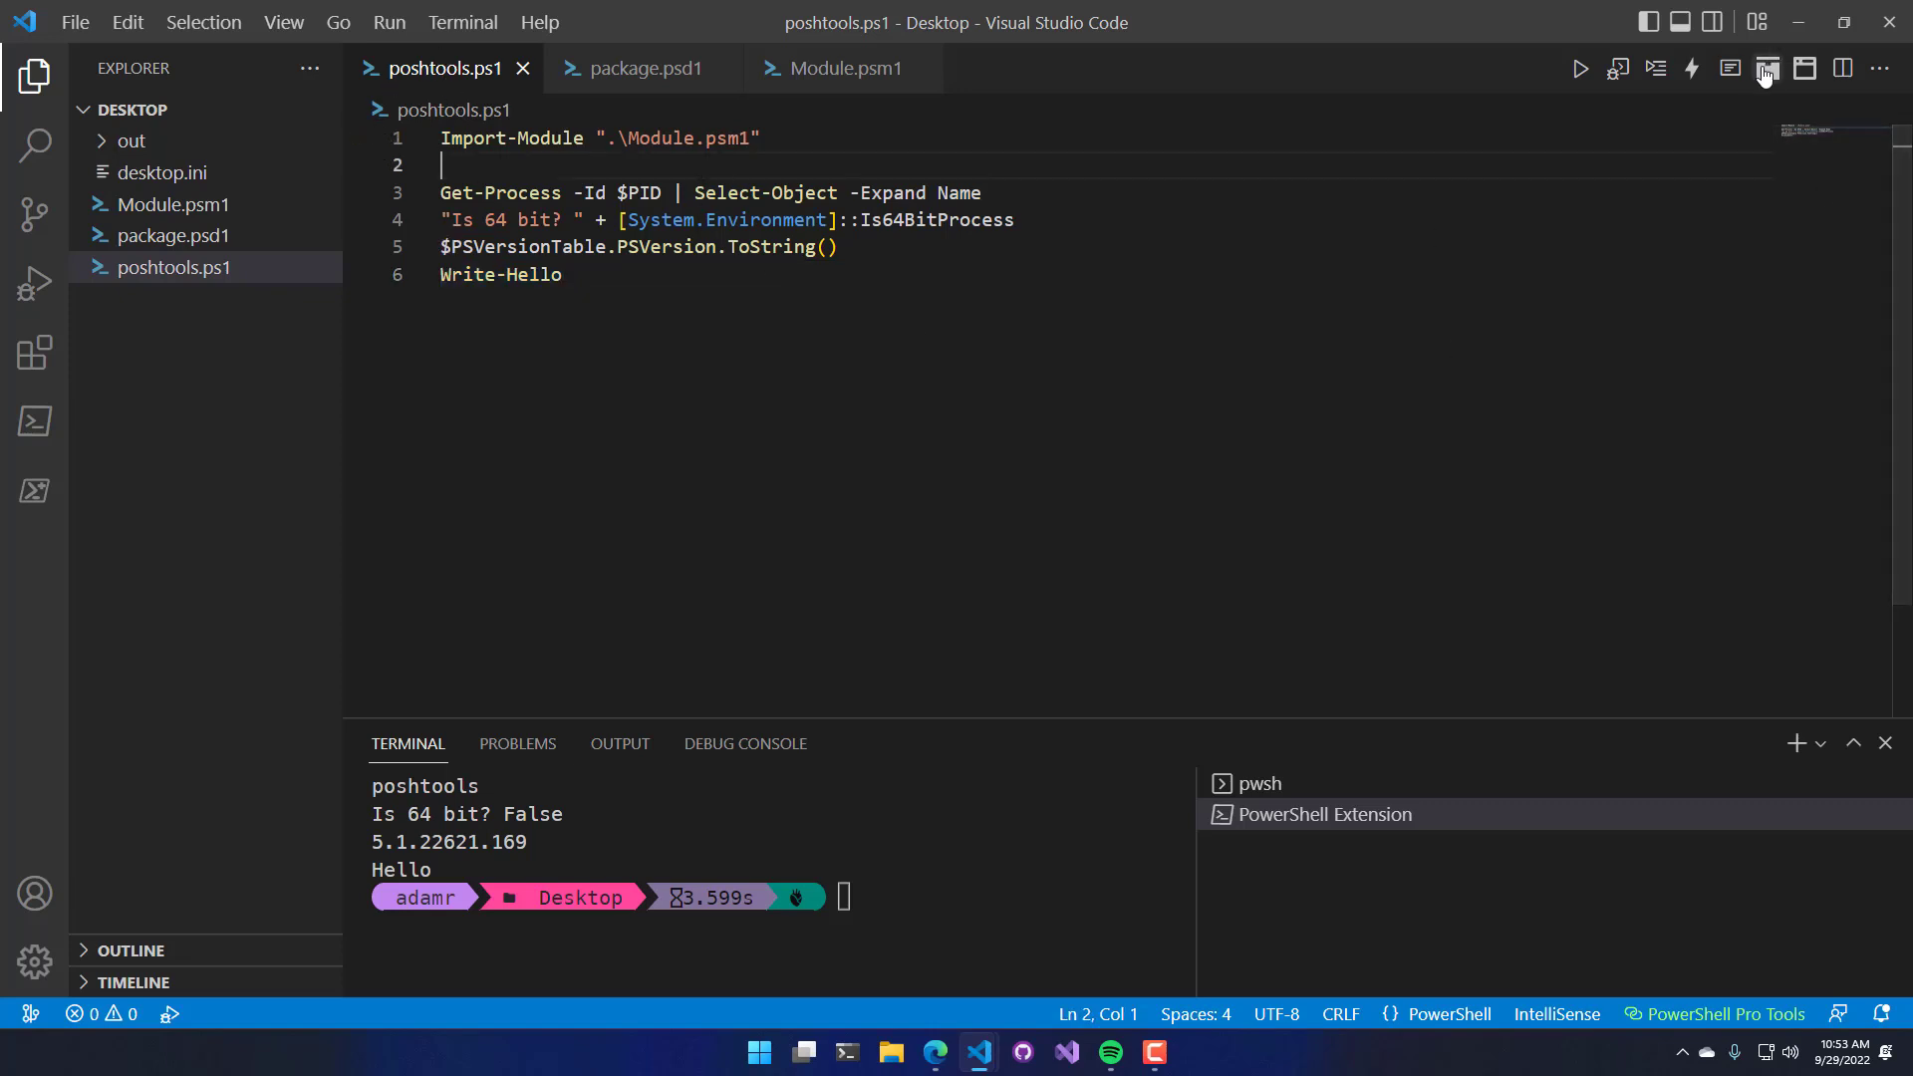
# Step: Repackage poshtools.ps1 as an exe and enlarge the terminal to follow the build output
pyautogui.click(1765, 74)
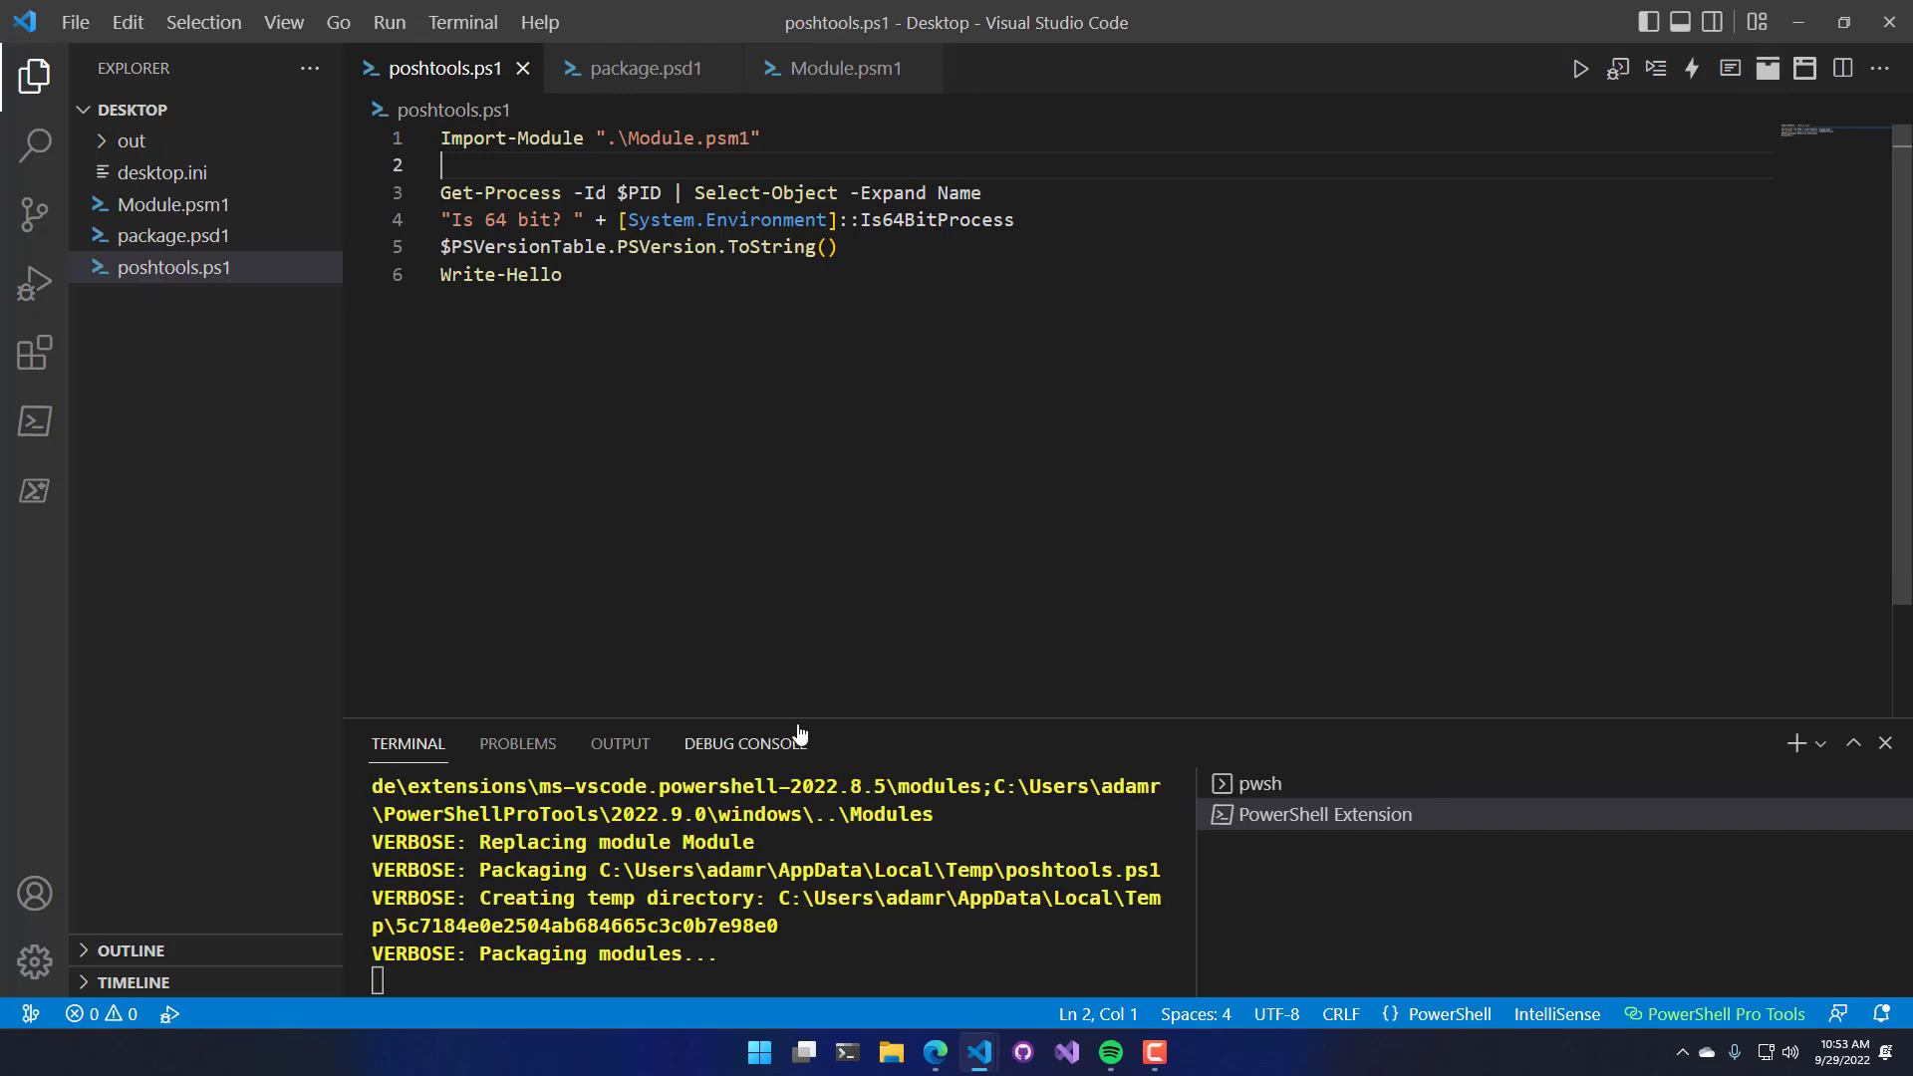
pyautogui.moveTo(752, 722); pyautogui.dragTo(756, 408)
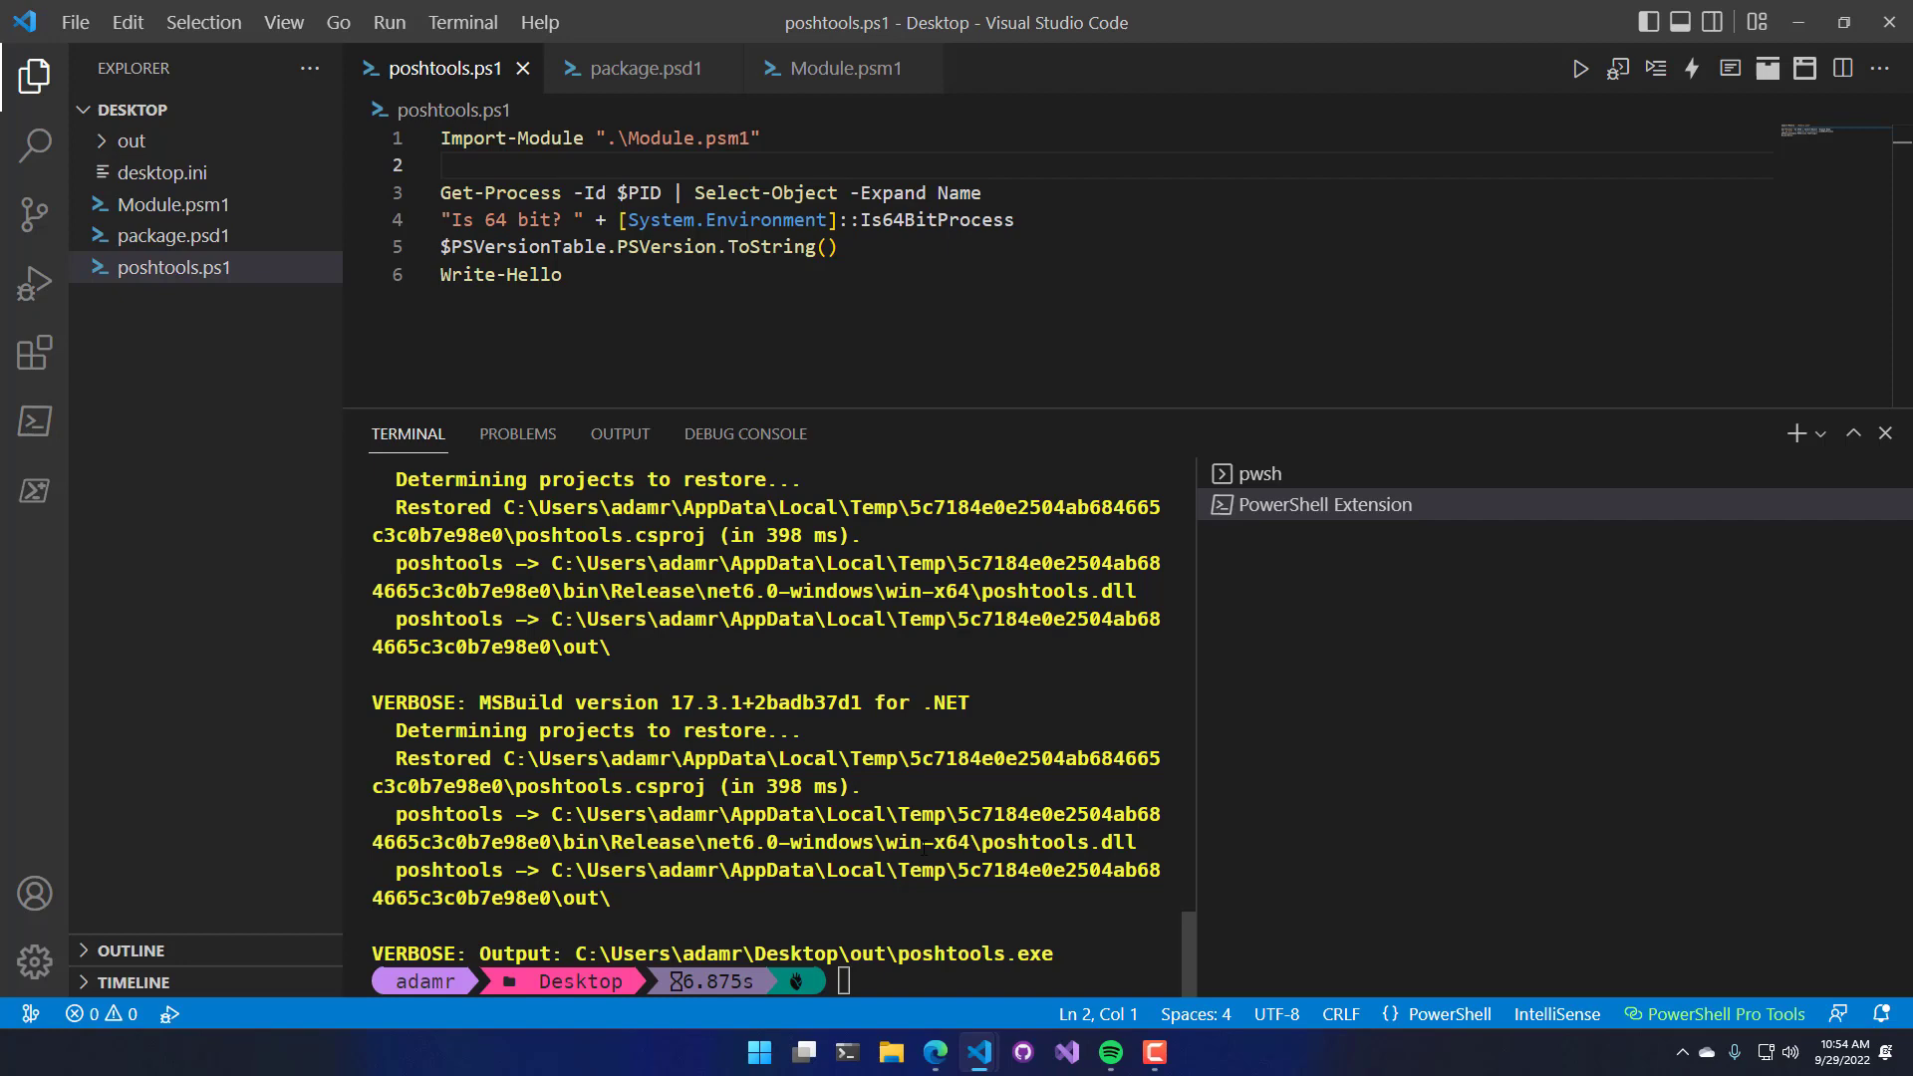
pyautogui.moveTo(1196, 915); pyautogui.dragTo(1414, 915)
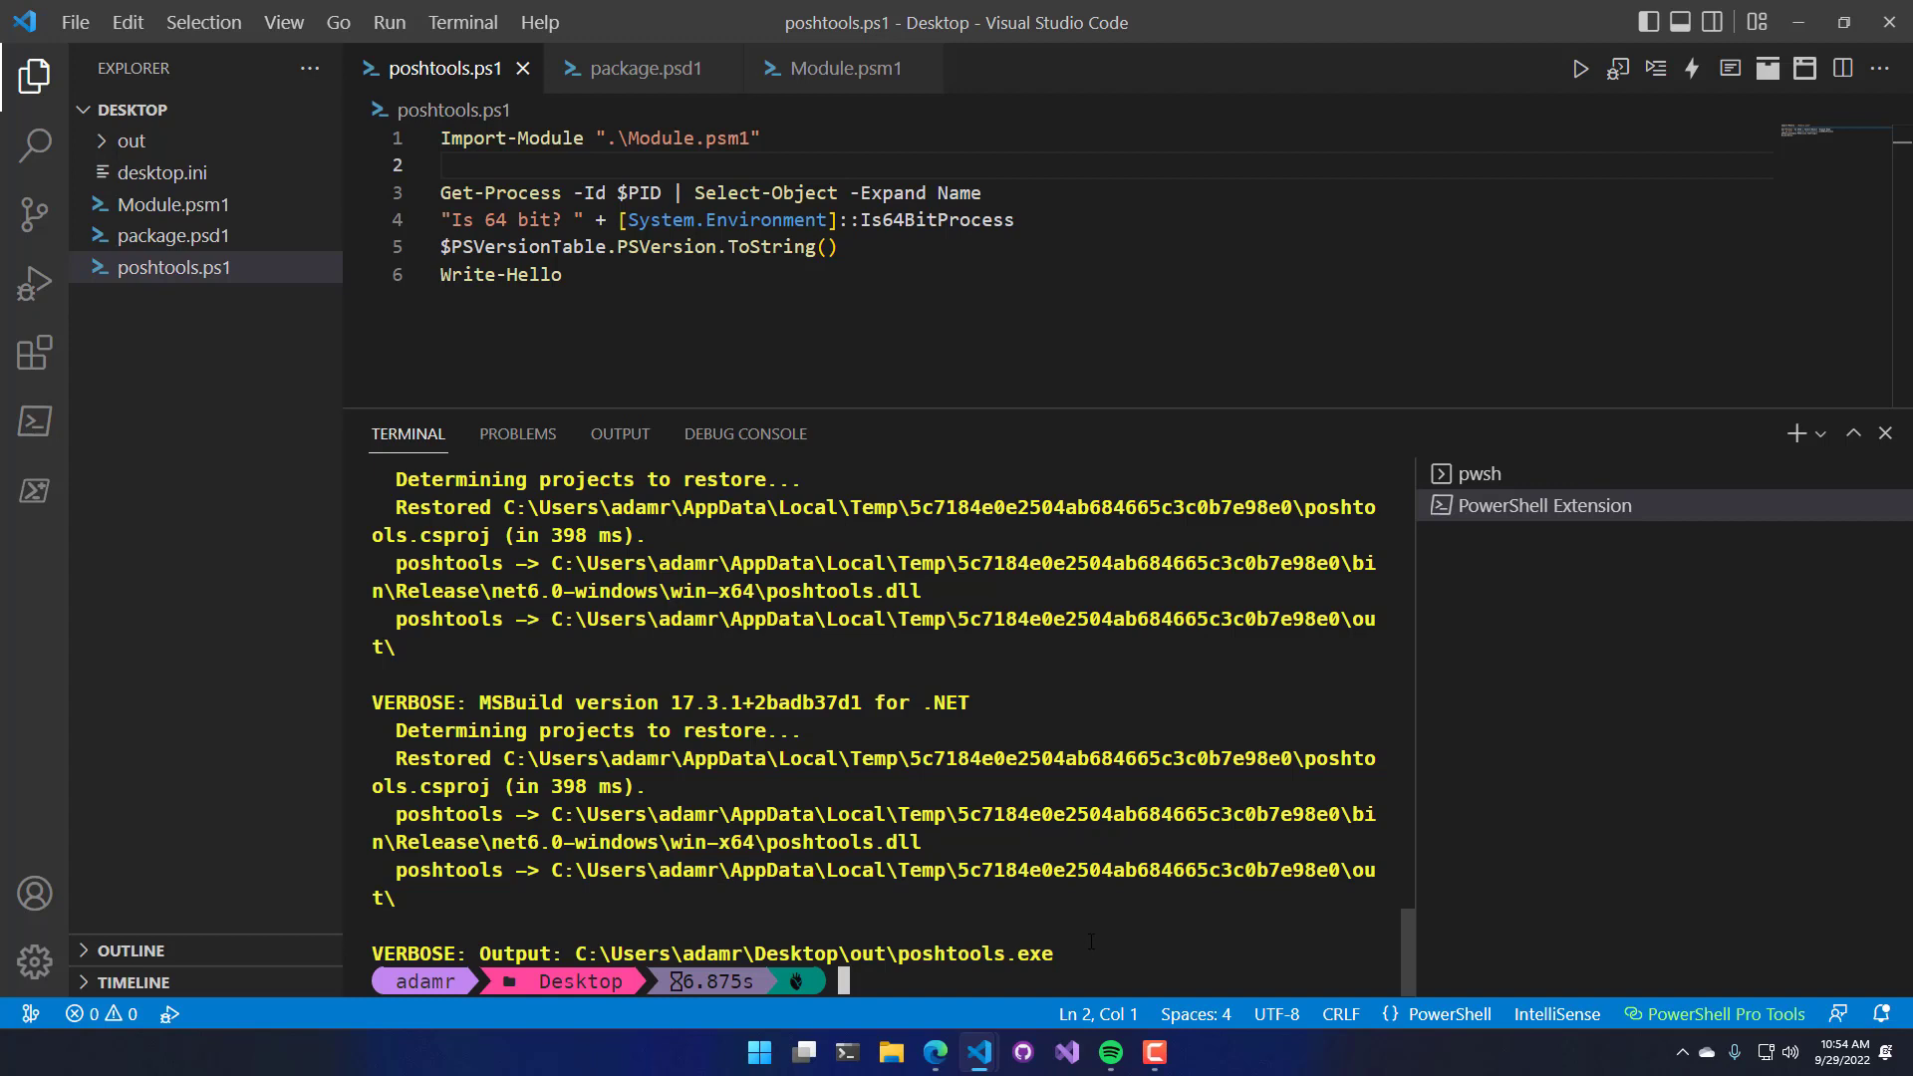
pyautogui.press('Up')
pyautogui.press('Up')
# Step: Run the rebuilt poshtools.exe and highlight its Is 64 bit? True, 7.2.6 and Hello output
pyautogui.press('Return')
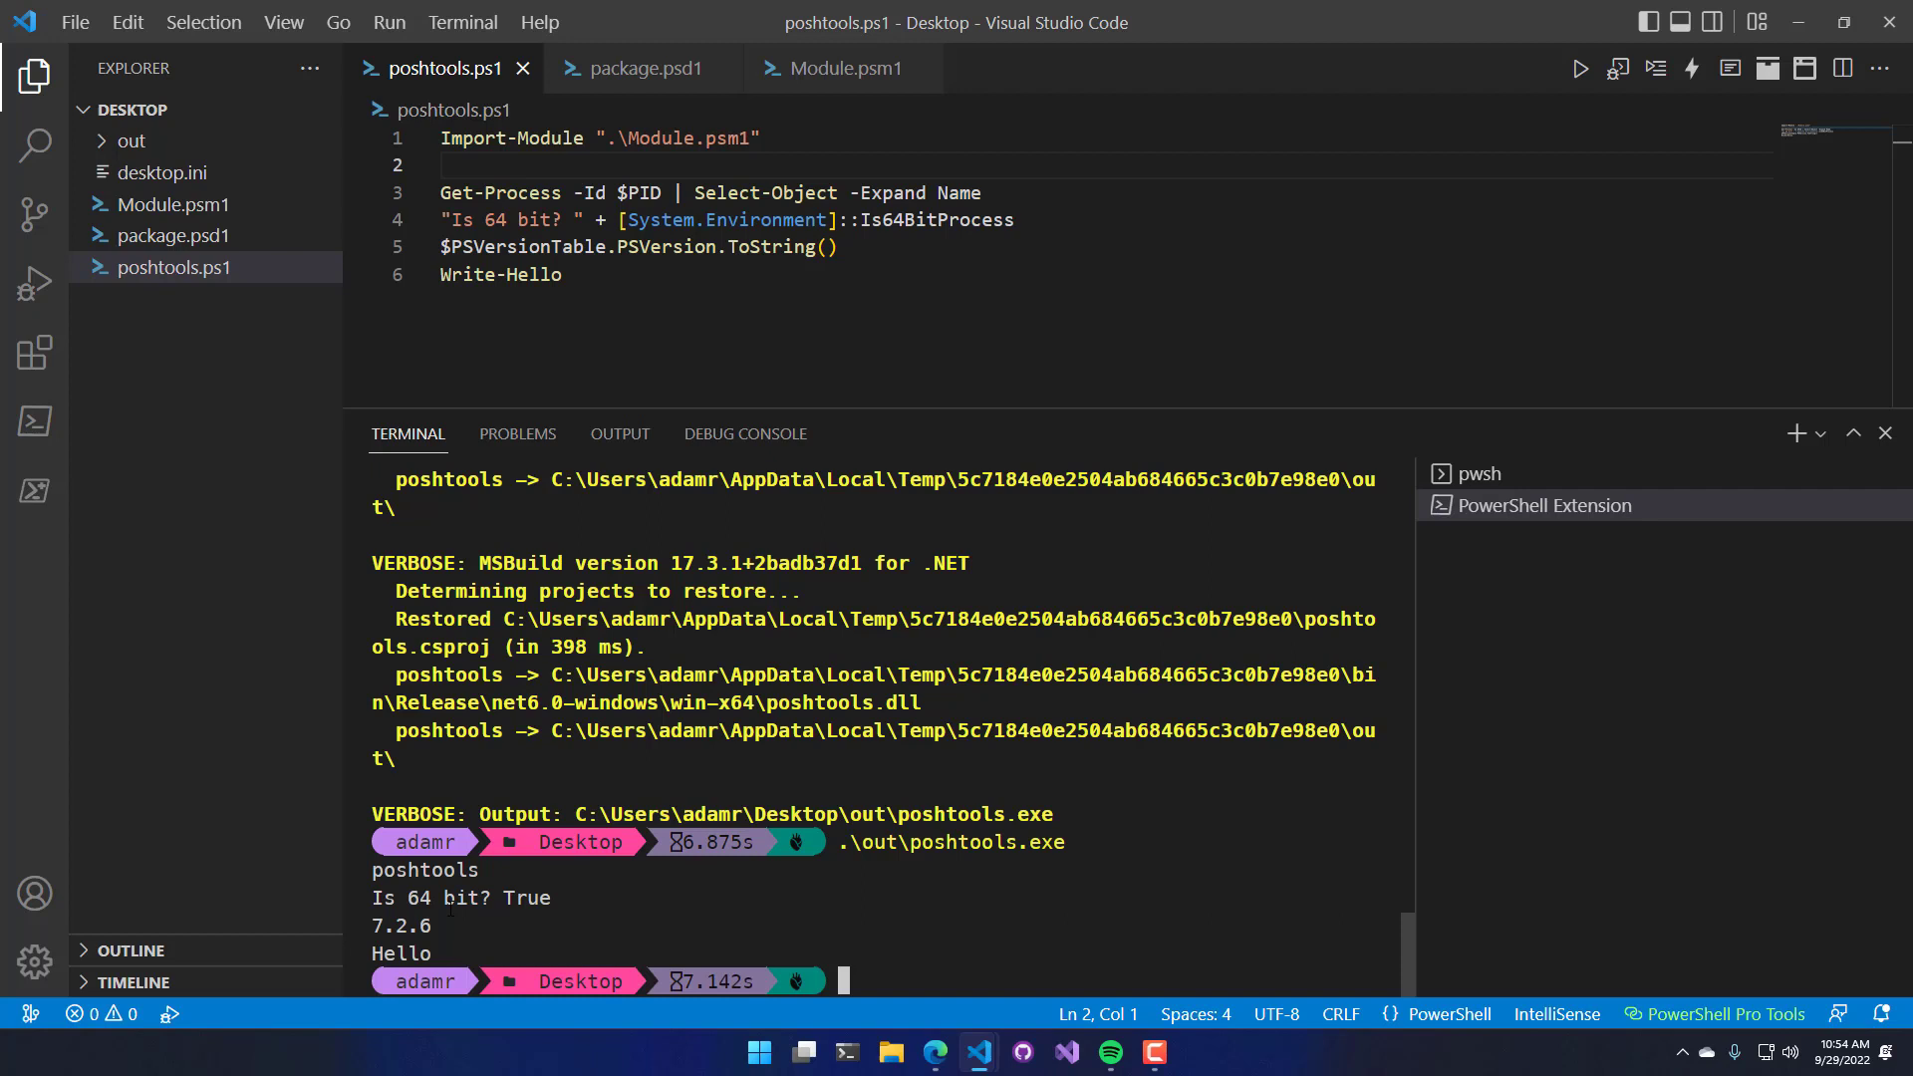
pyautogui.moveTo(563, 899); pyautogui.dragTo(361, 898)
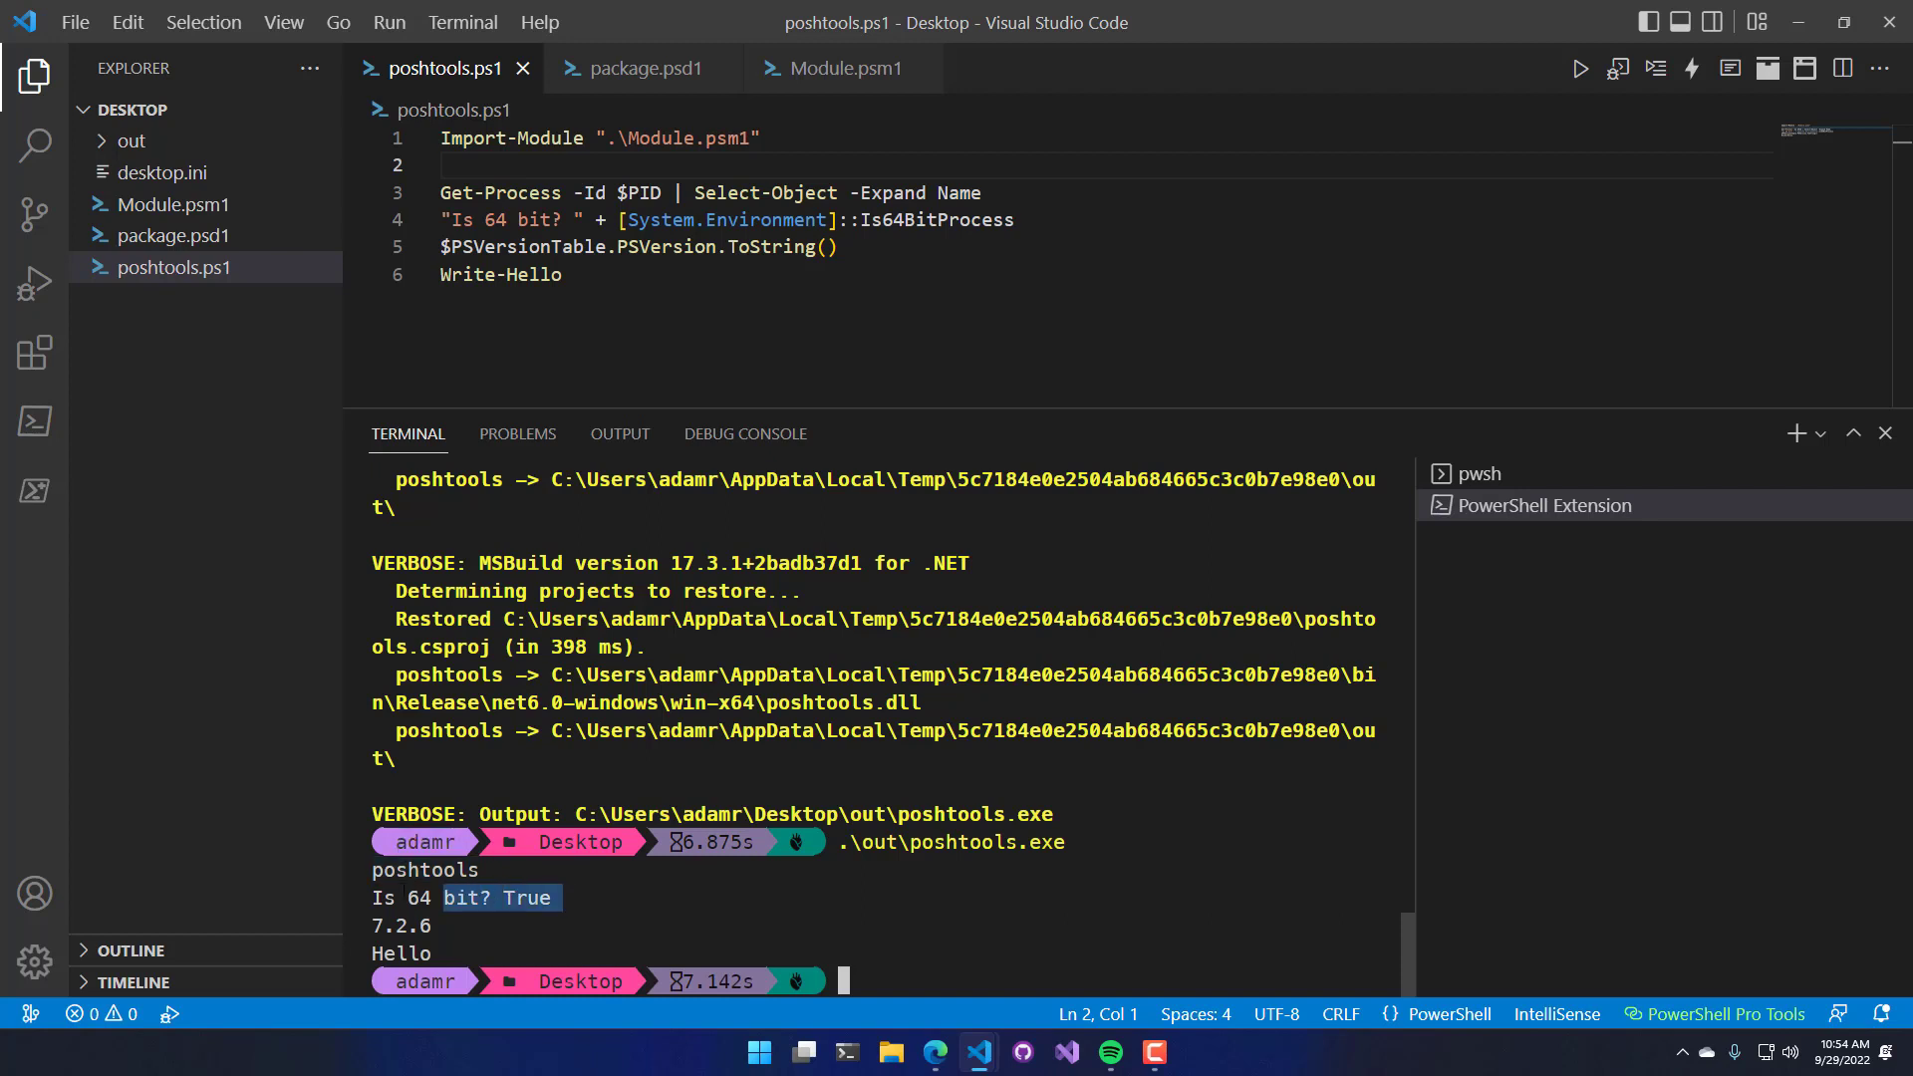
pyautogui.click(653, 893)
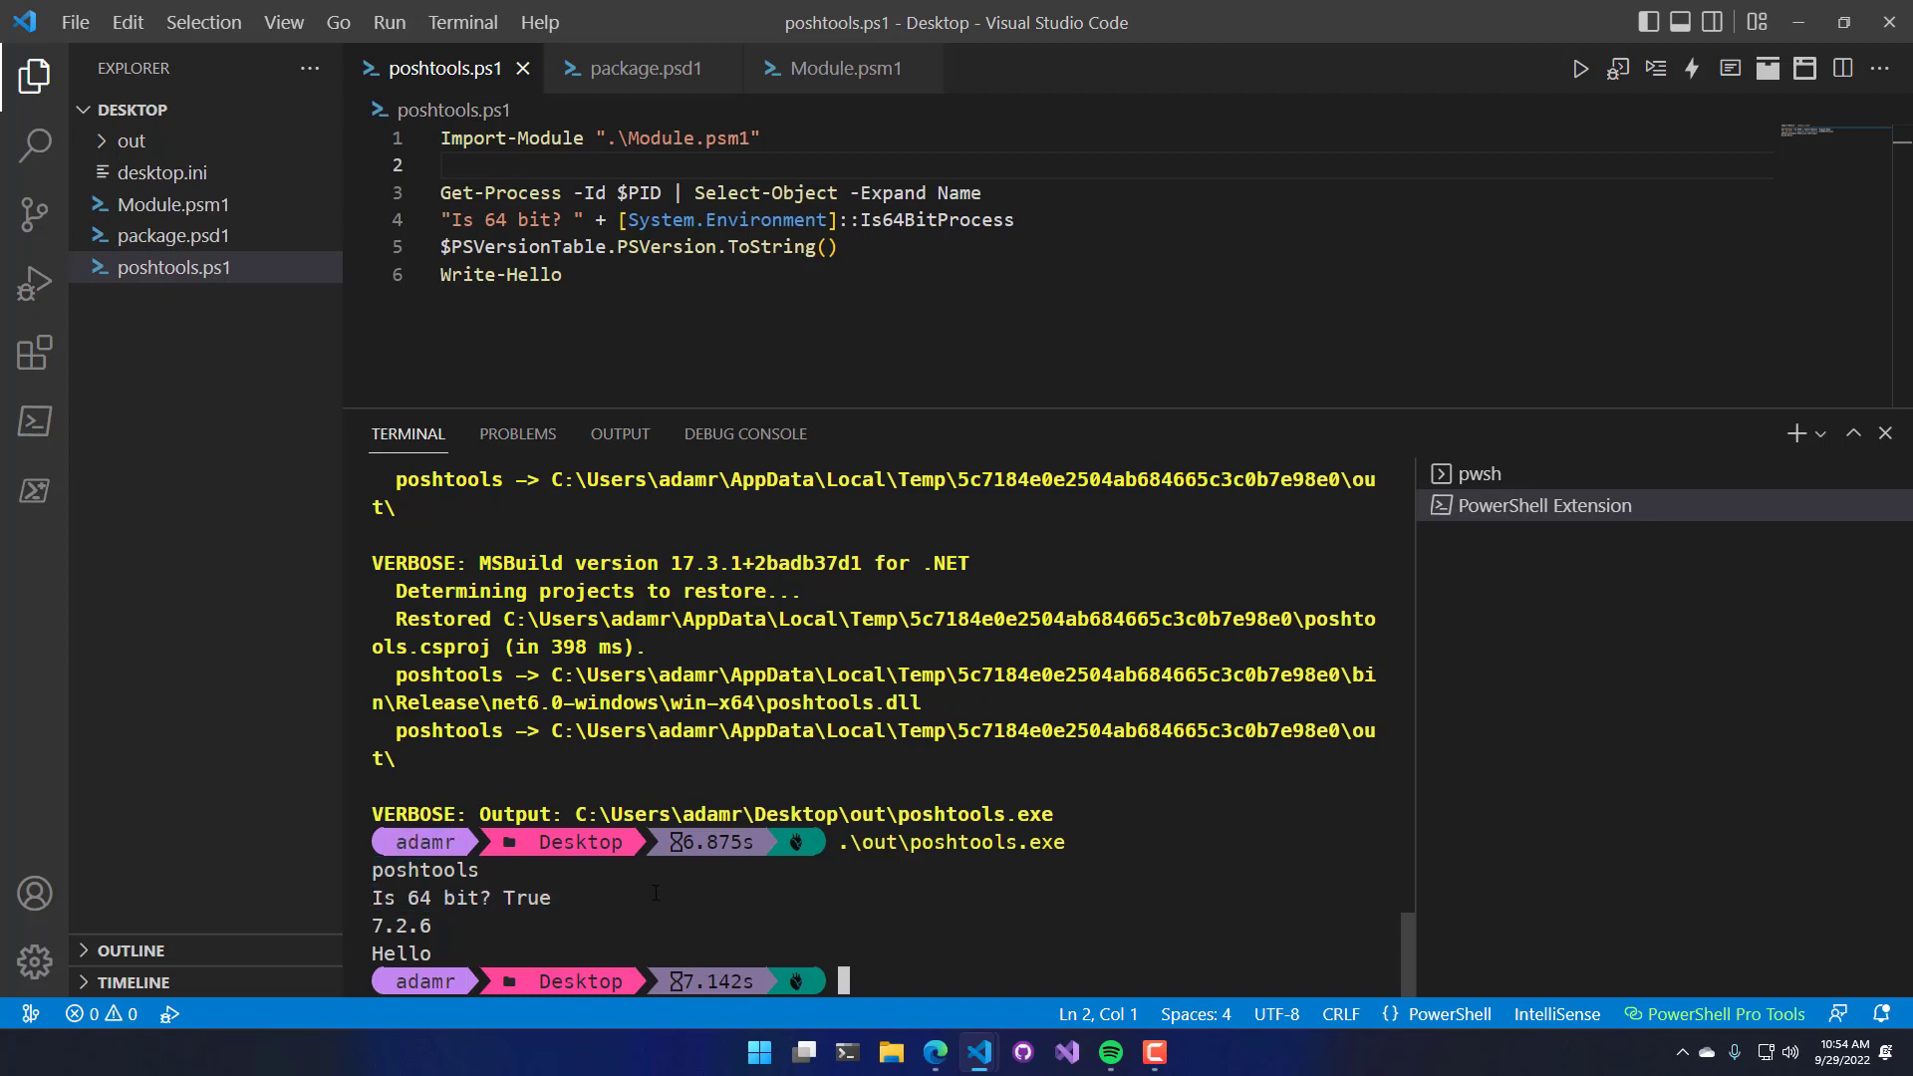
pyautogui.doubleClick(405, 925)
pyautogui.doubleClick(402, 953)
pyautogui.click(626, 939)
pyautogui.doubleClick(428, 955)
pyautogui.click(884, 914)
pyautogui.write('ge')
pyautogui.write('t-childitem')
# Step: List the Desktop, then list the out folder, highlighting poshtools.exe's 197044018-byte size
pyautogui.press('Return')
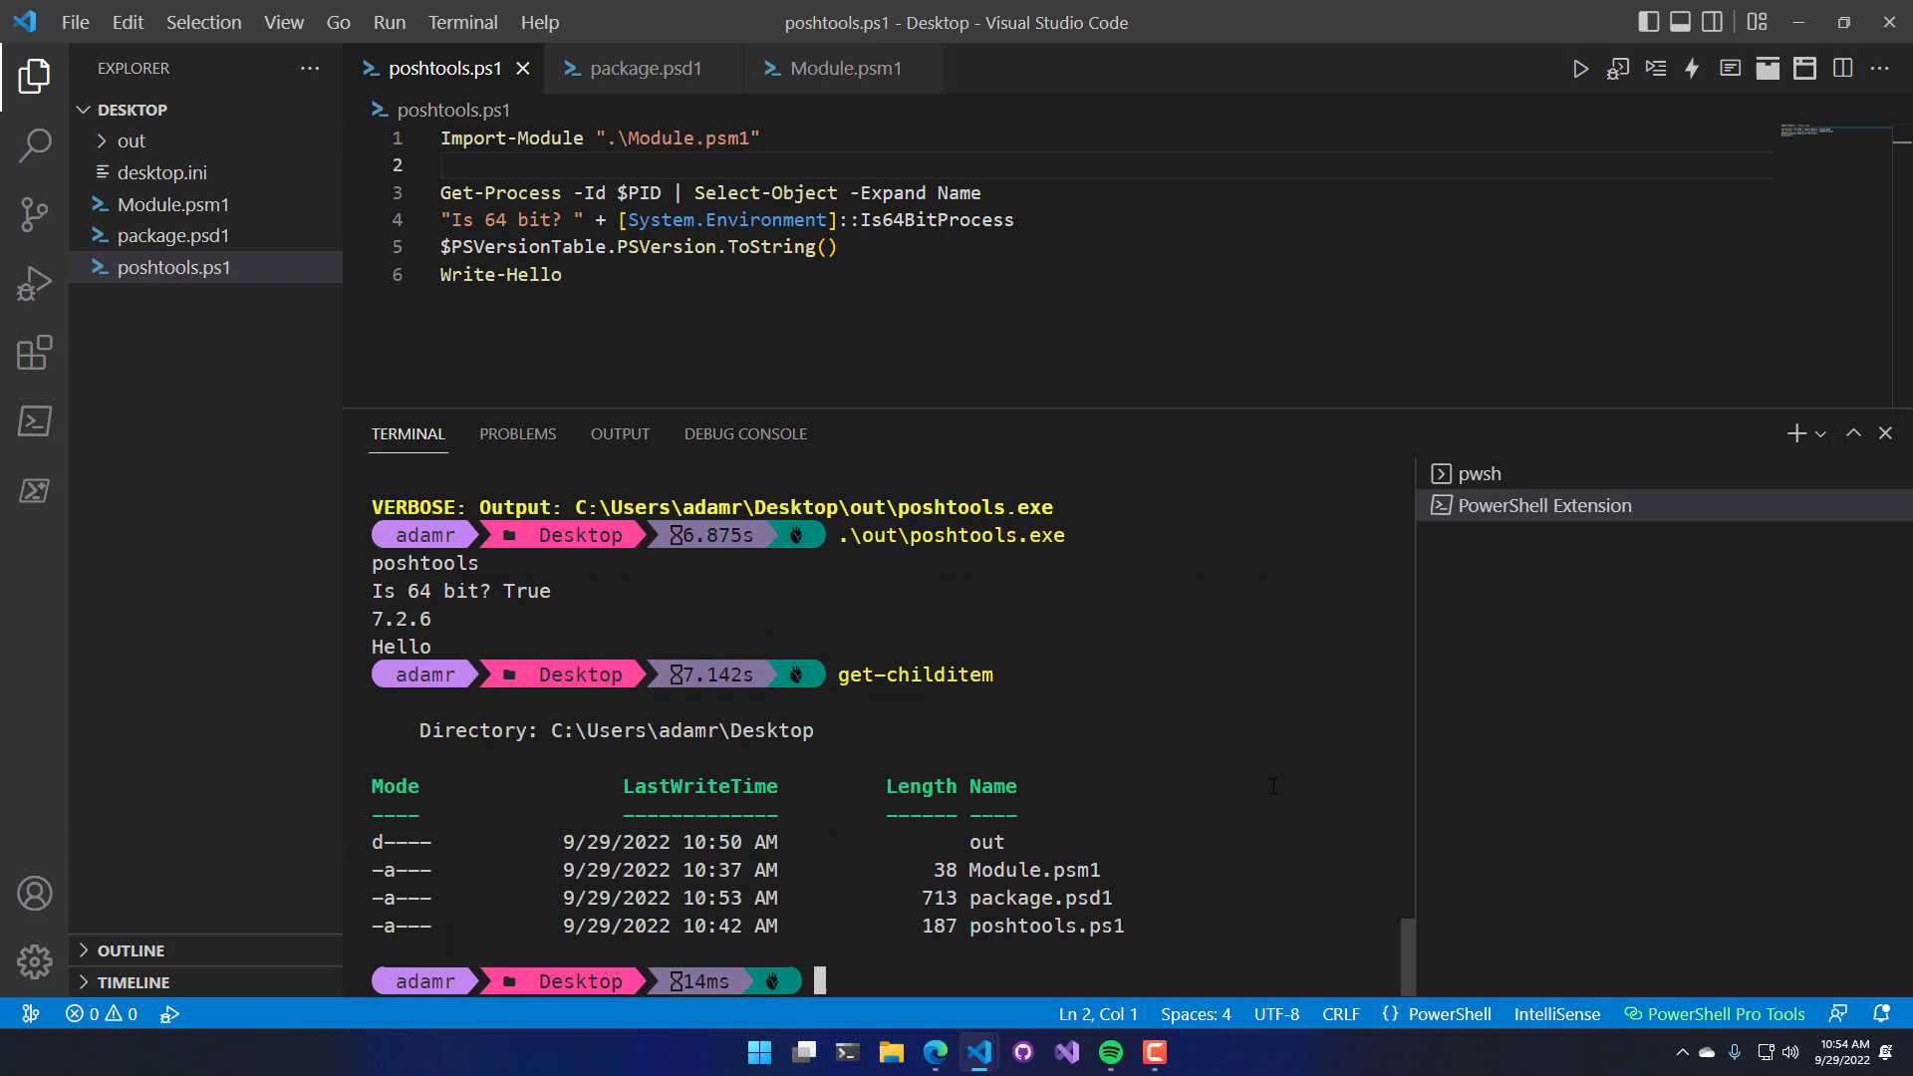
pyautogui.write('cd out')
pyautogui.press('Return')
pyautogui.press('Up')
pyautogui.press('Up')
pyautogui.press('Return')
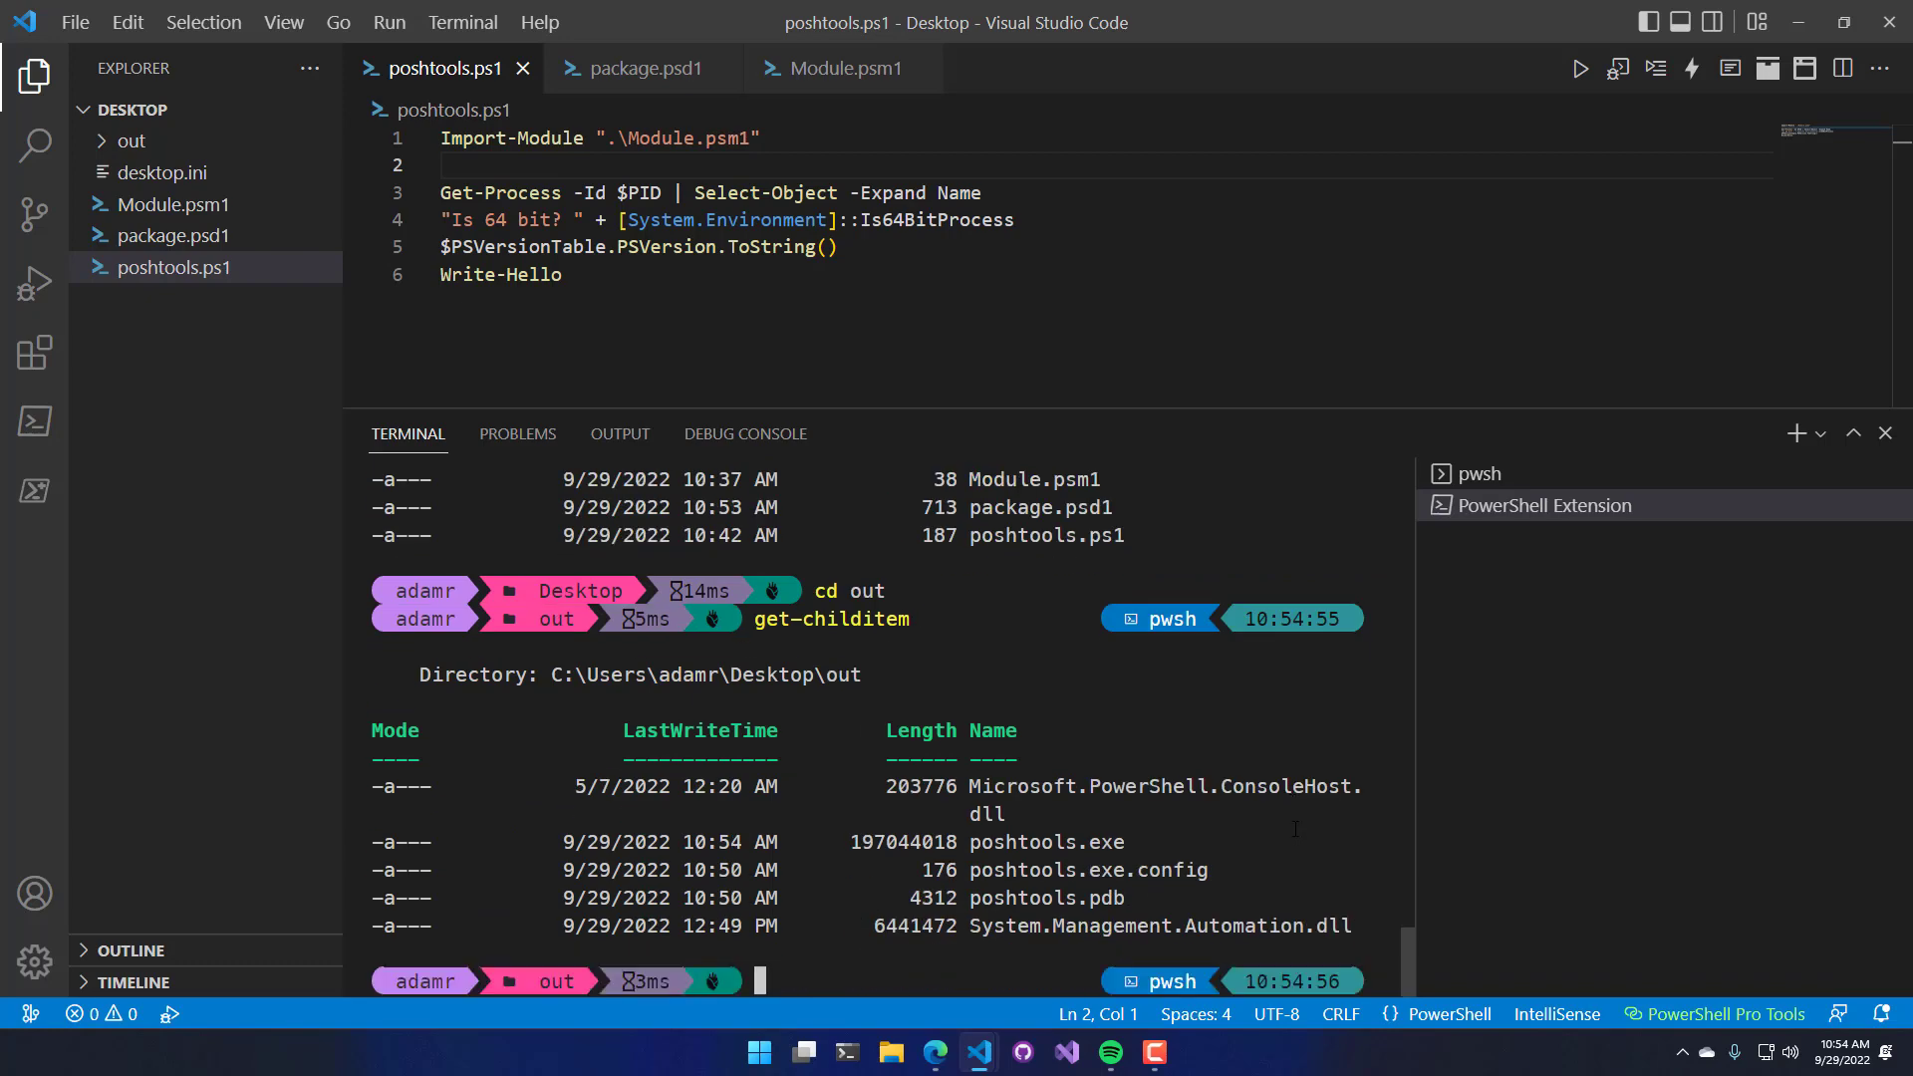
pyautogui.doubleClick(875, 837)
# Step: Set DotNetVersion to 'v4.6.2', delete the PowerShellVersion line, save, and repackage poshtools.ps1
pyautogui.click(182, 149)
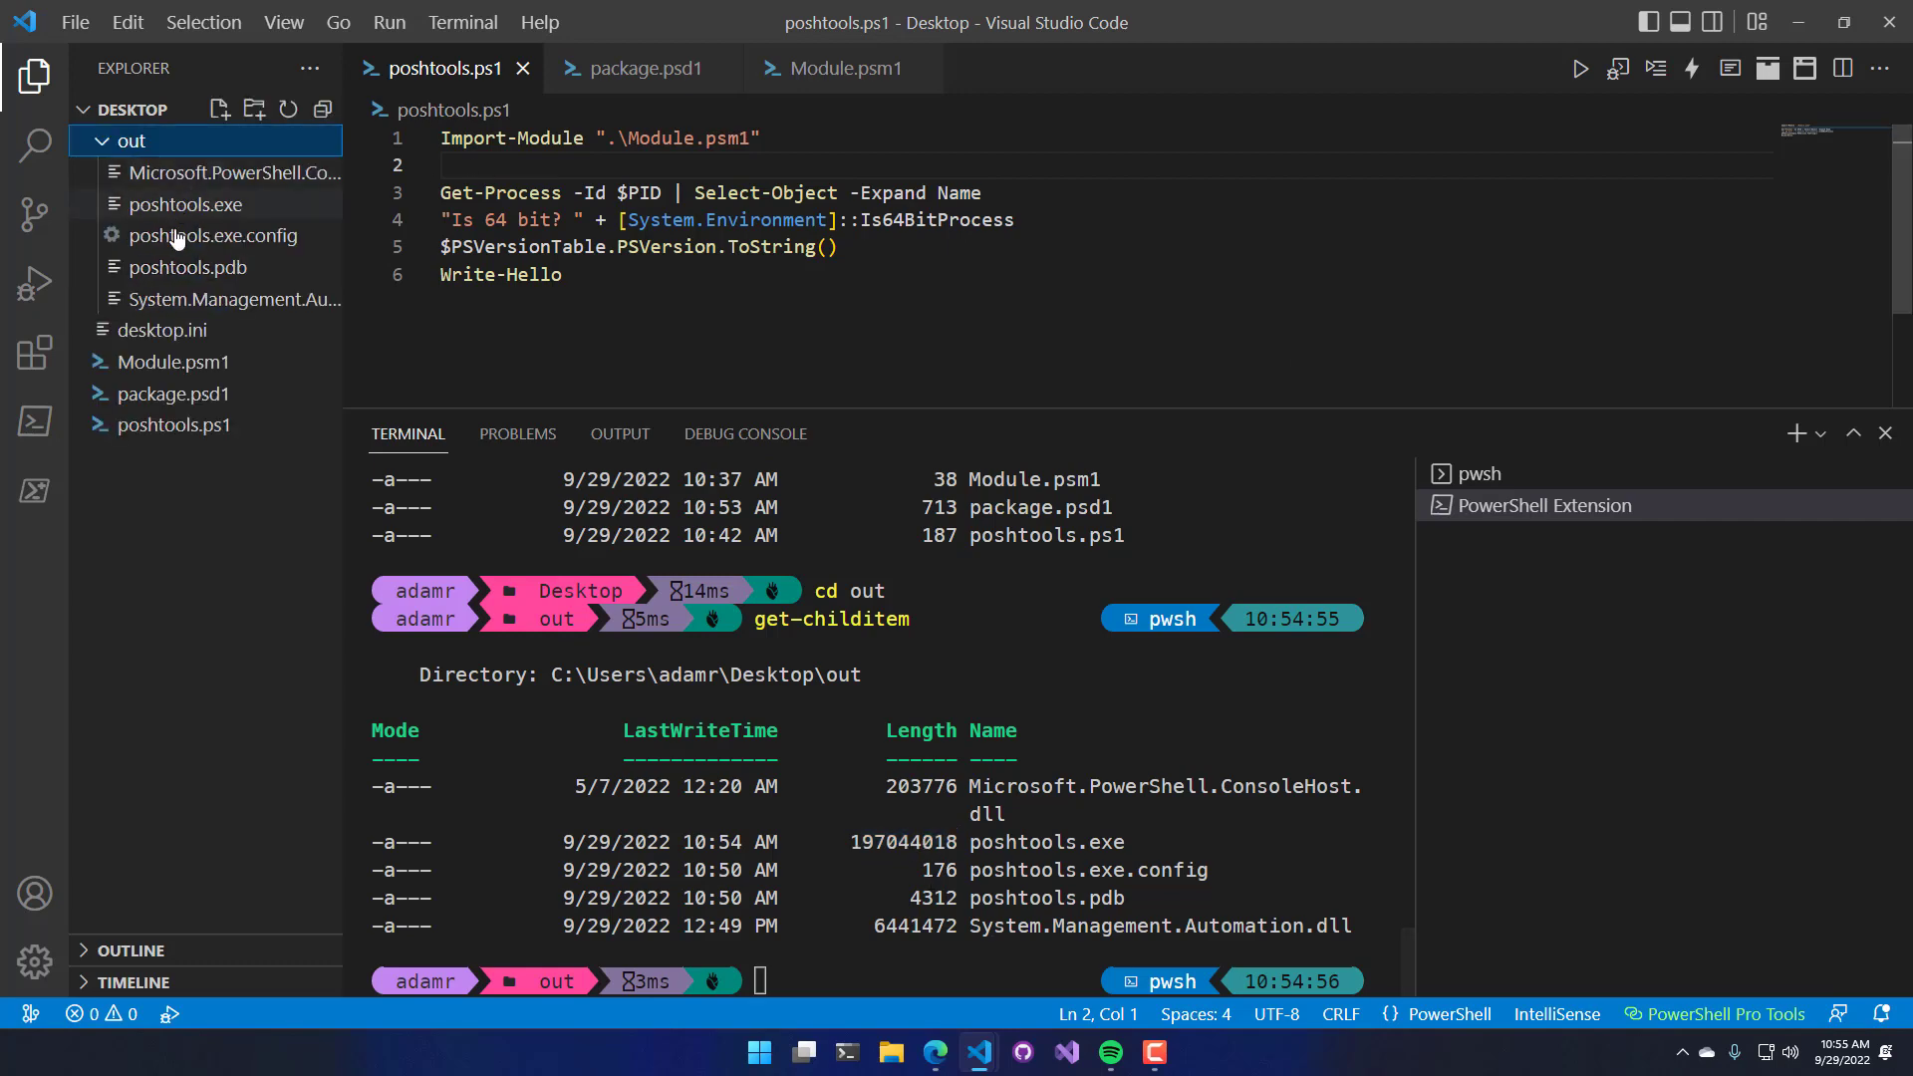
pyautogui.click(185, 395)
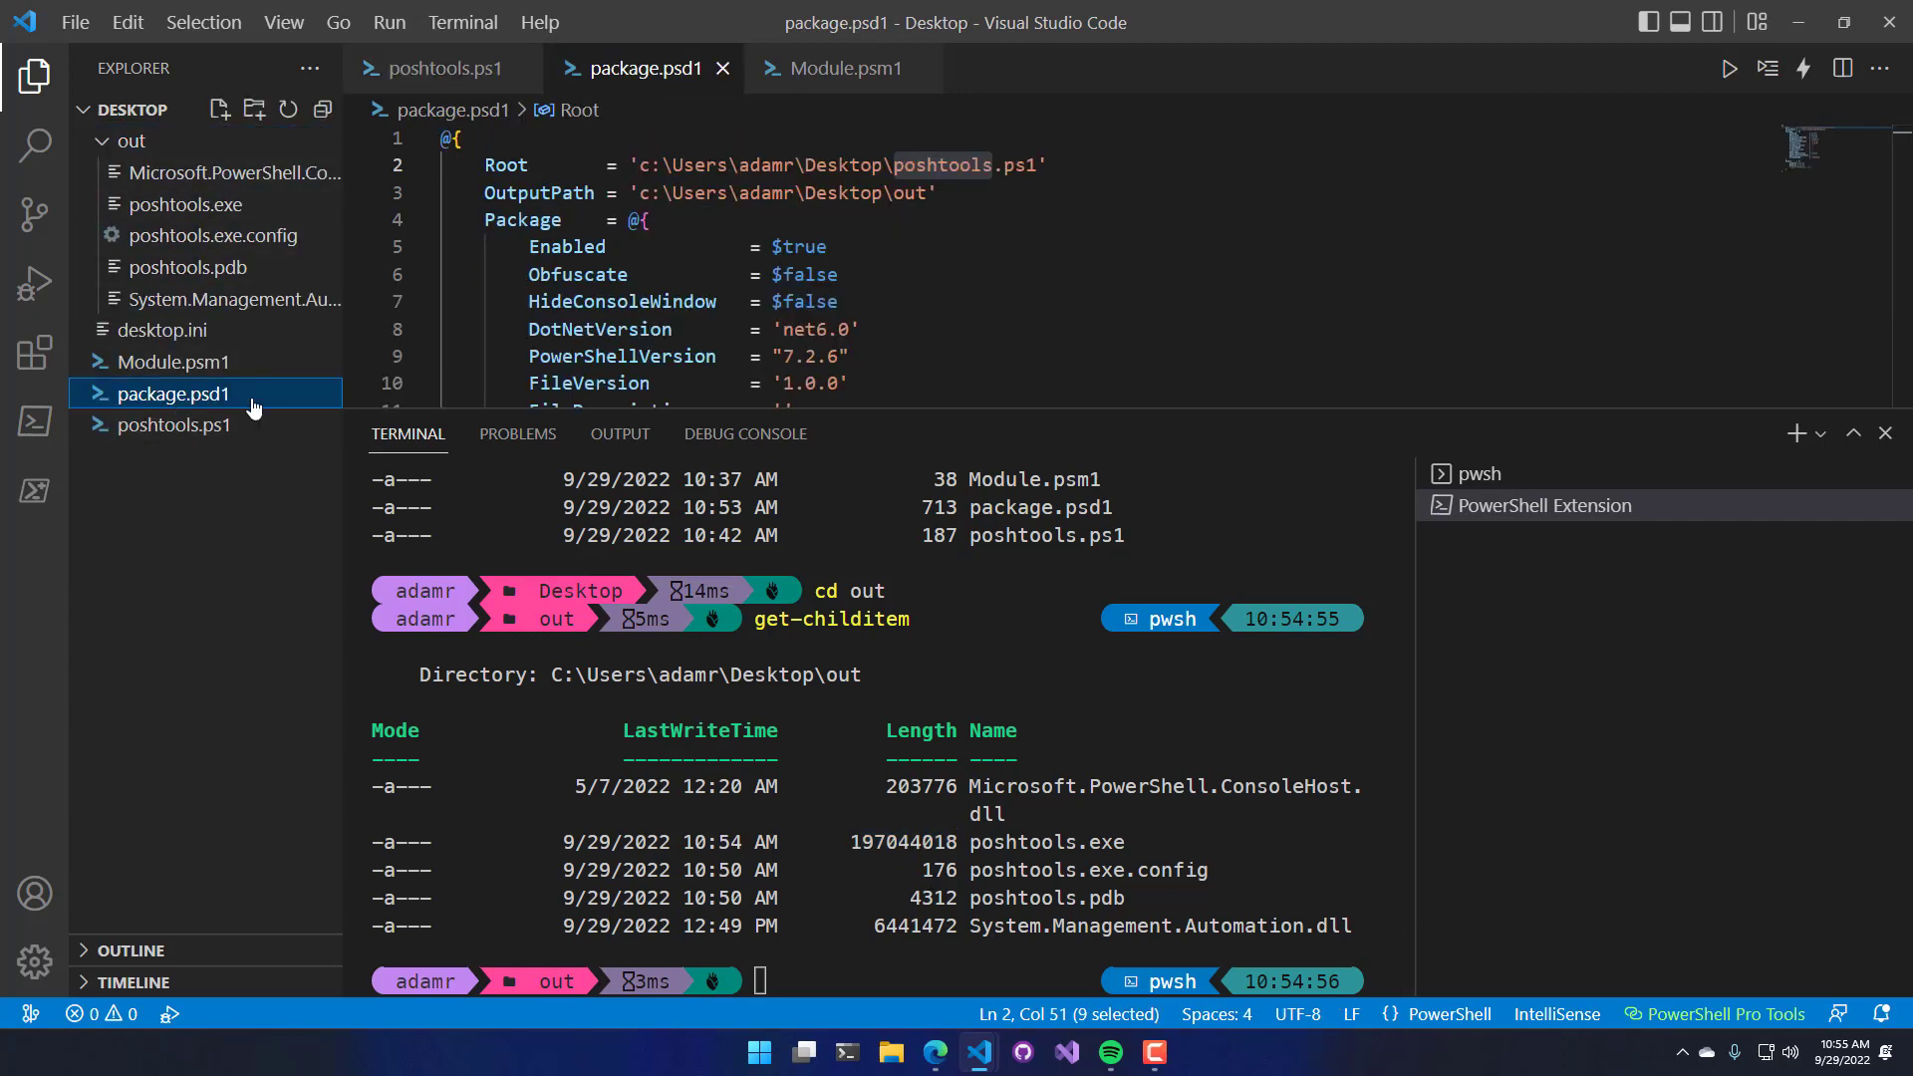
pyautogui.click(882, 247)
pyautogui.scroll(-3, 864, 287)
pyautogui.scroll(2, 864, 287)
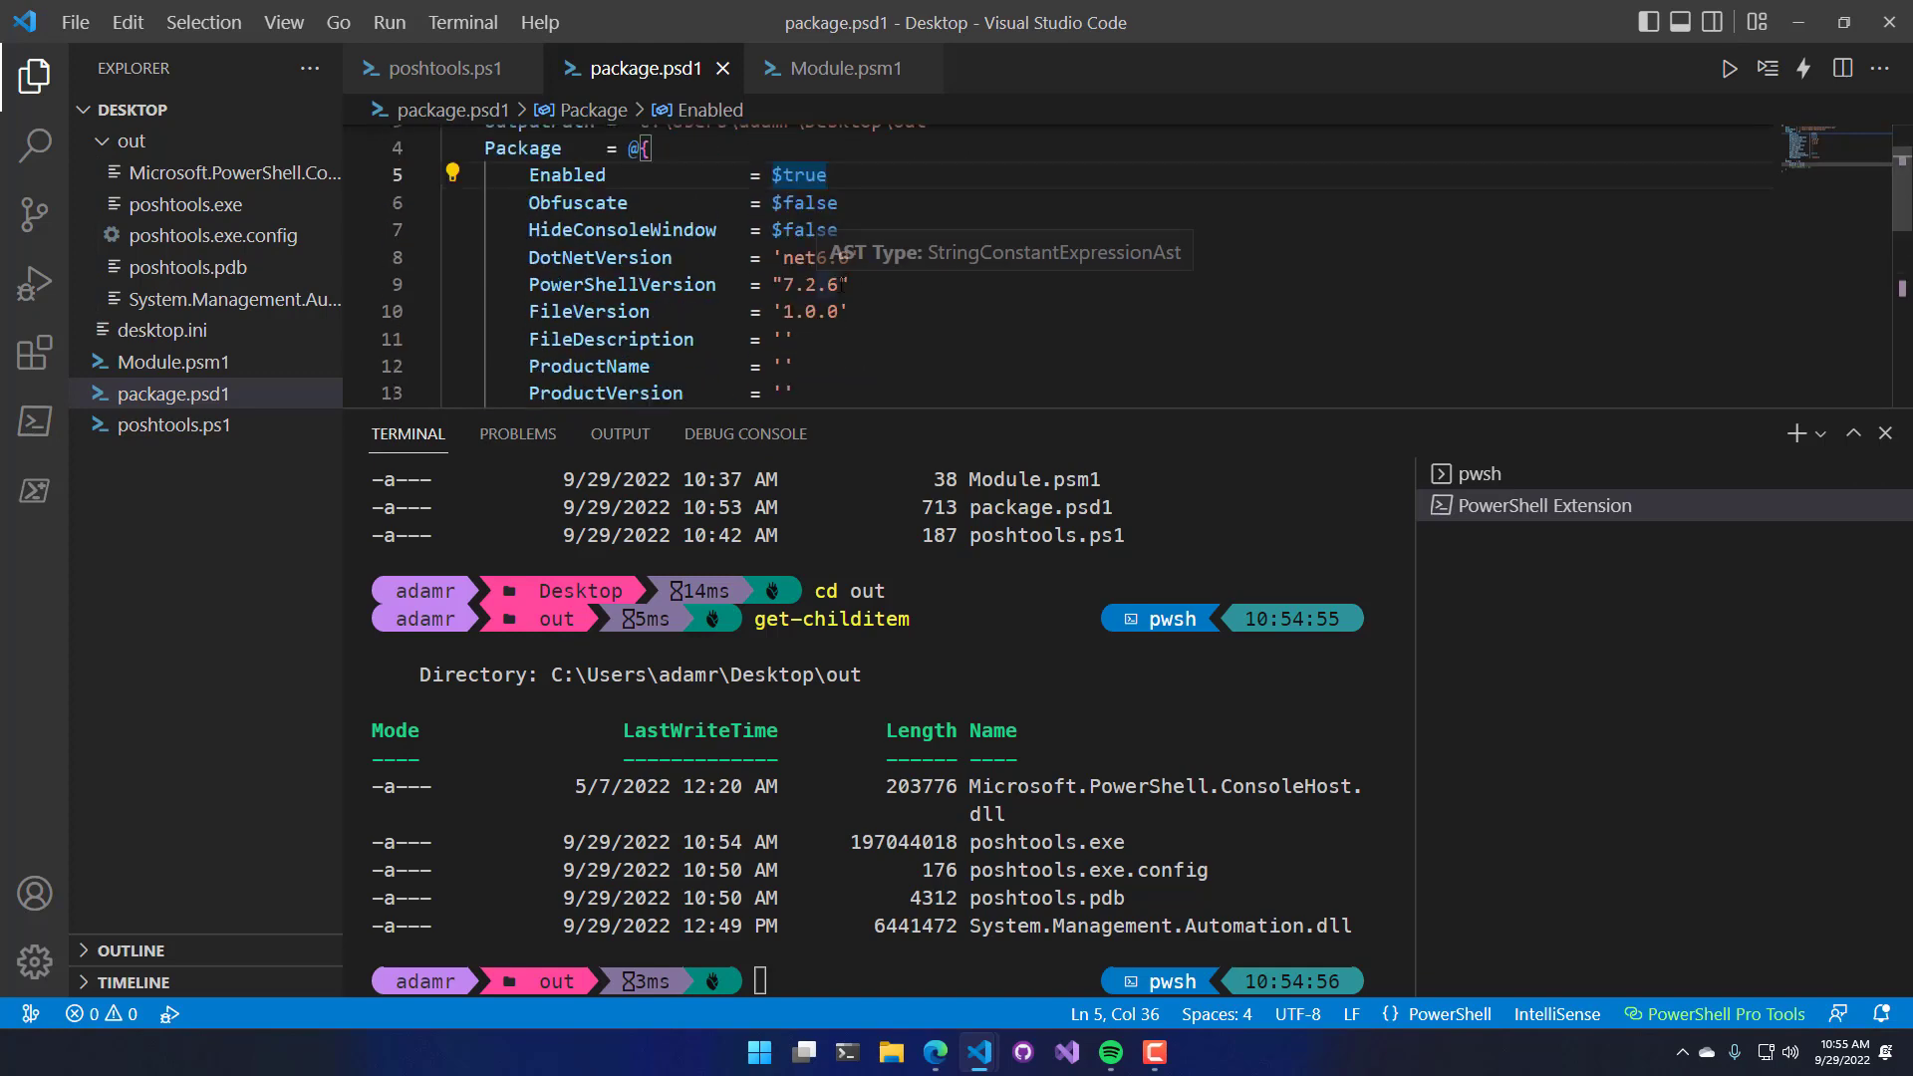
pyautogui.moveTo(783, 258); pyautogui.dragTo(850, 257)
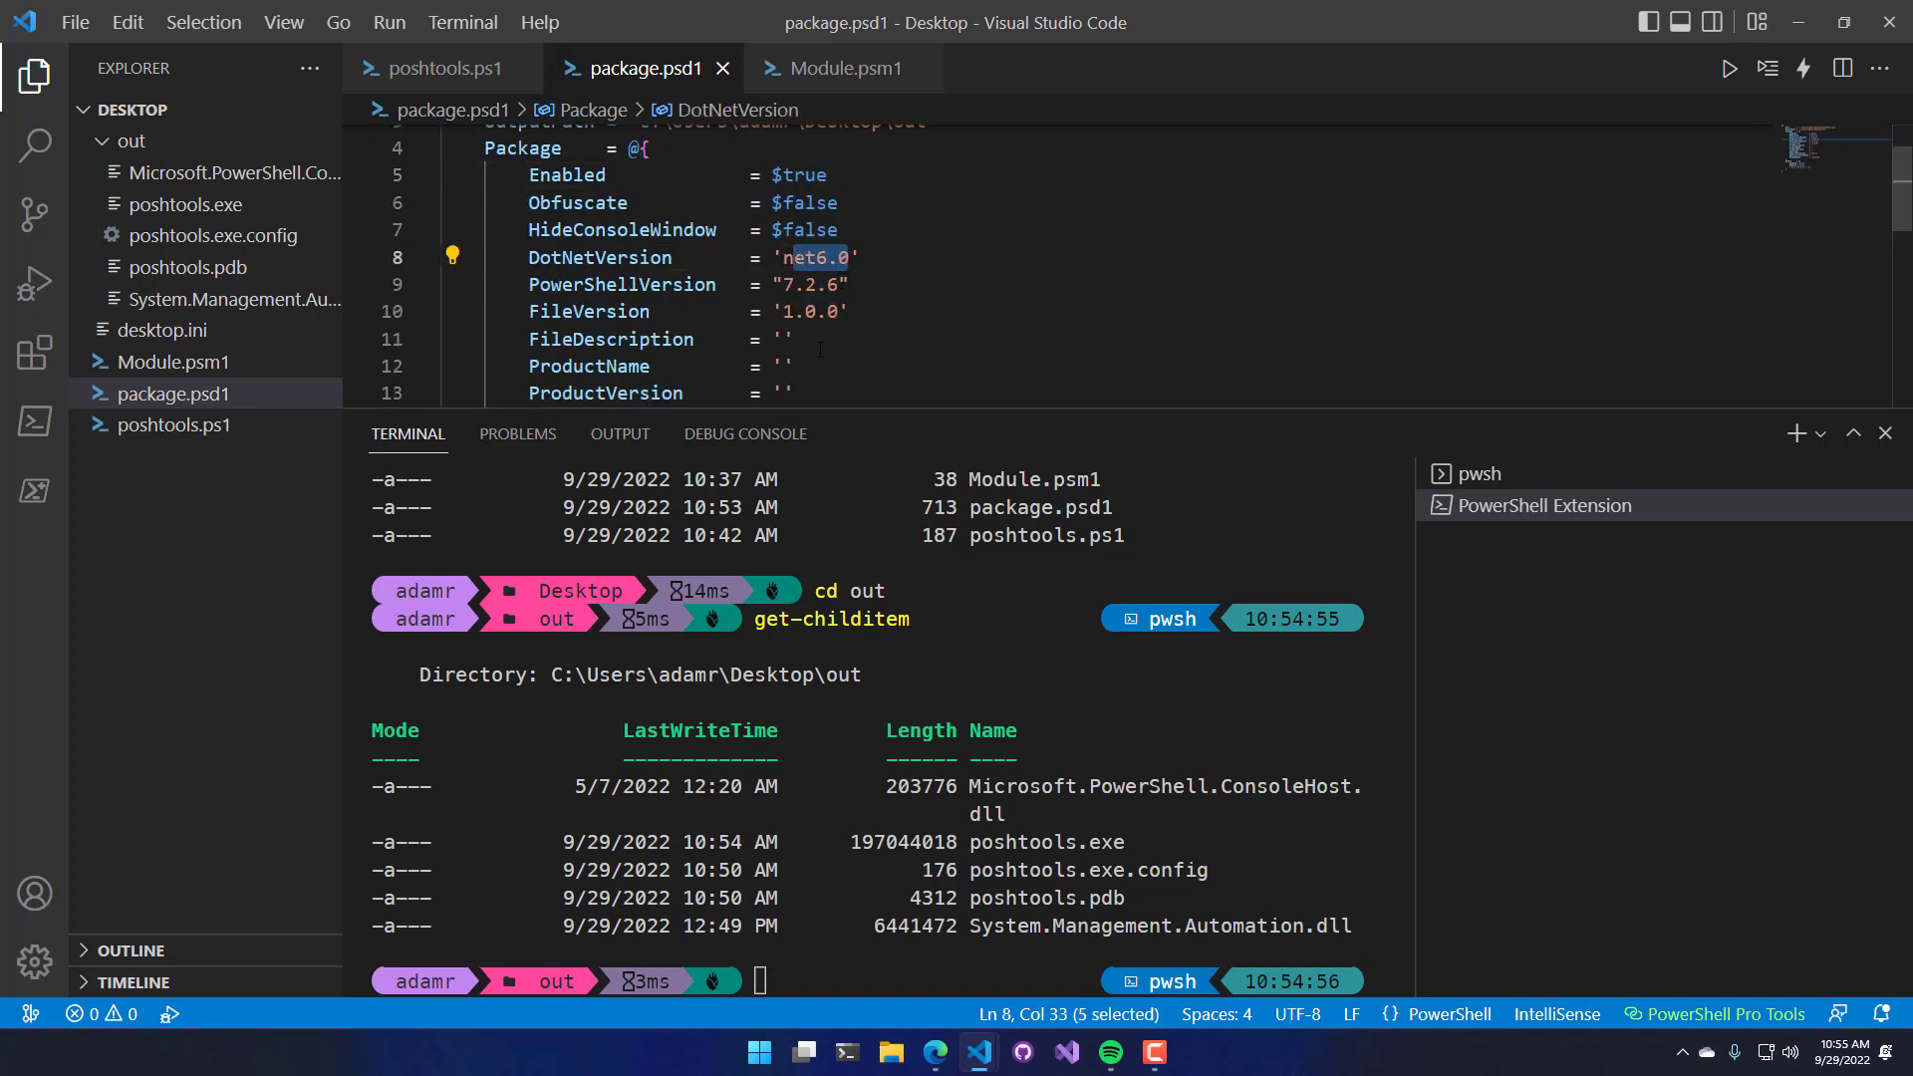
pyautogui.write('v4.')
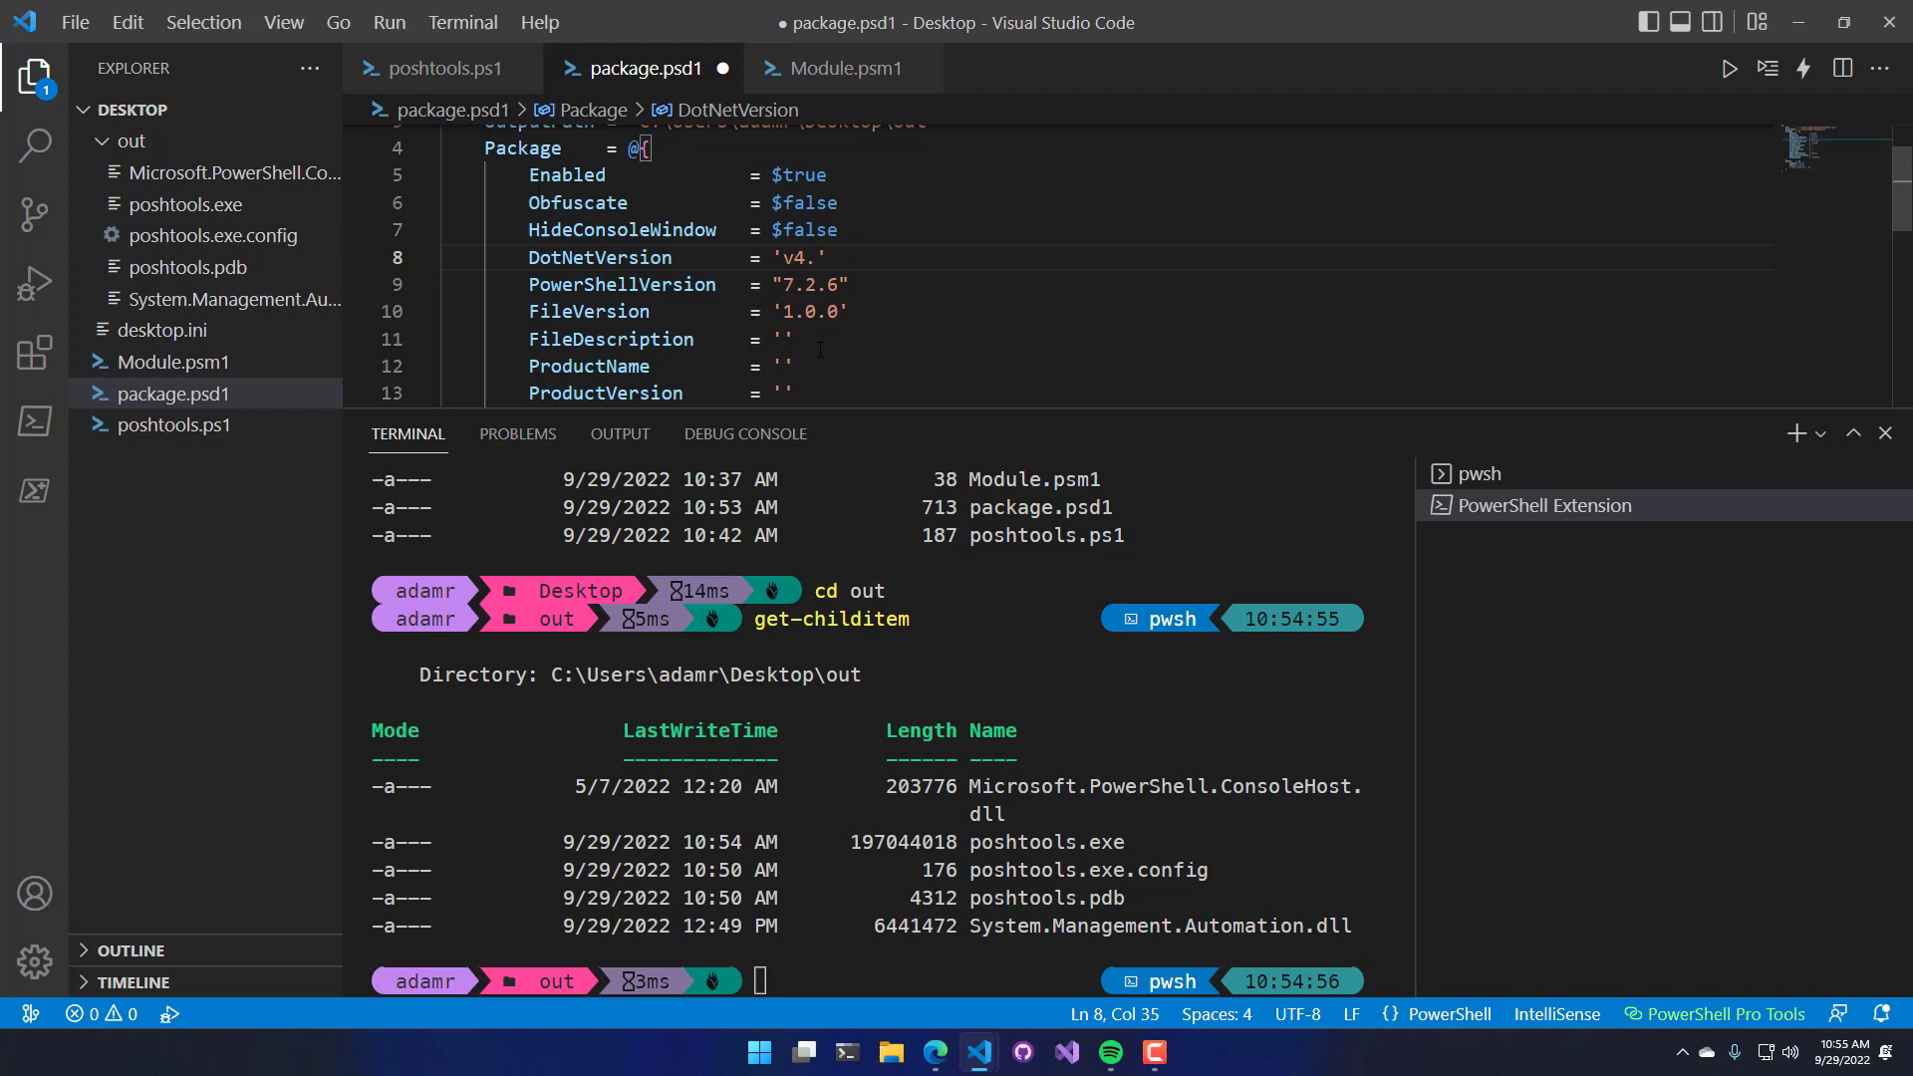
pyautogui.write('6')
pyautogui.write('.2')
pyautogui.press('Down')
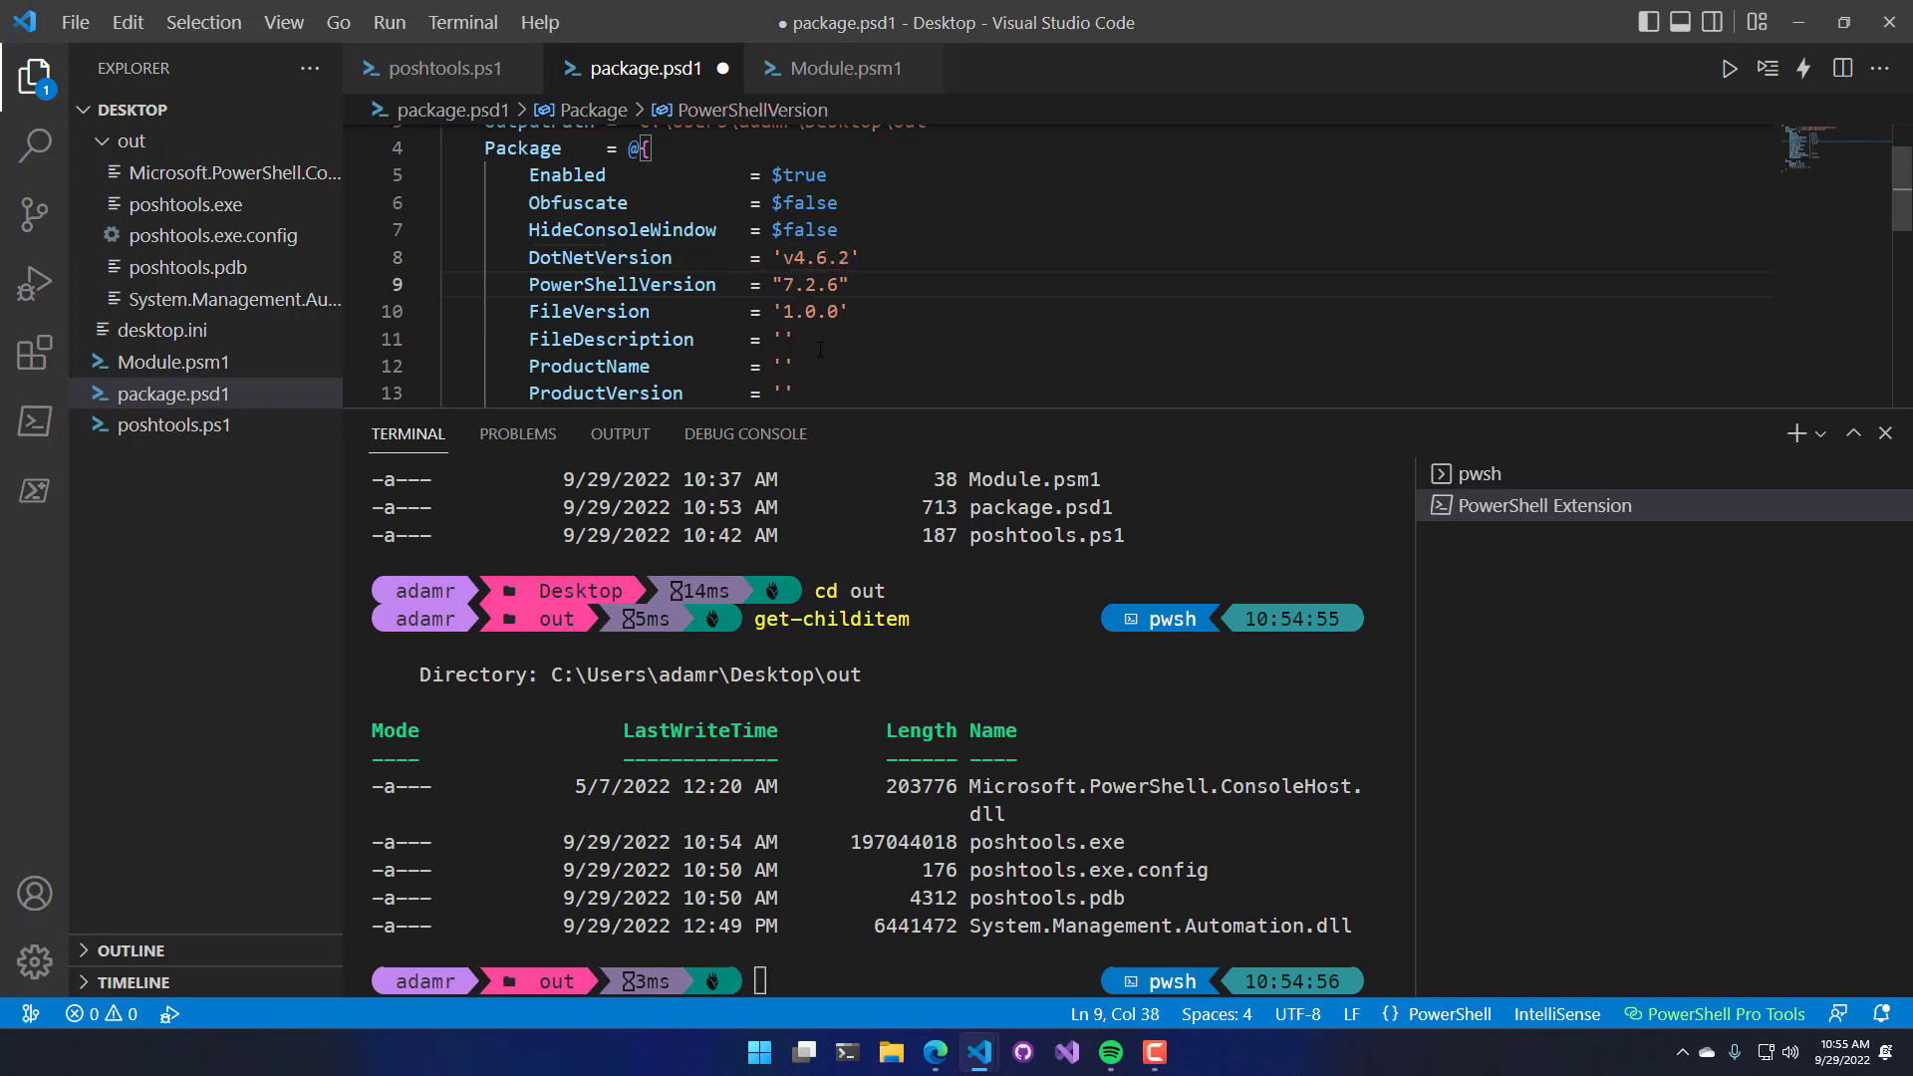
pyautogui.hotkey('shift', 'Home')
pyautogui.hotkey('shift', 'Home')
pyautogui.press('Delete')
pyautogui.press('Delete')
pyautogui.hotkey('ctrl', 's')
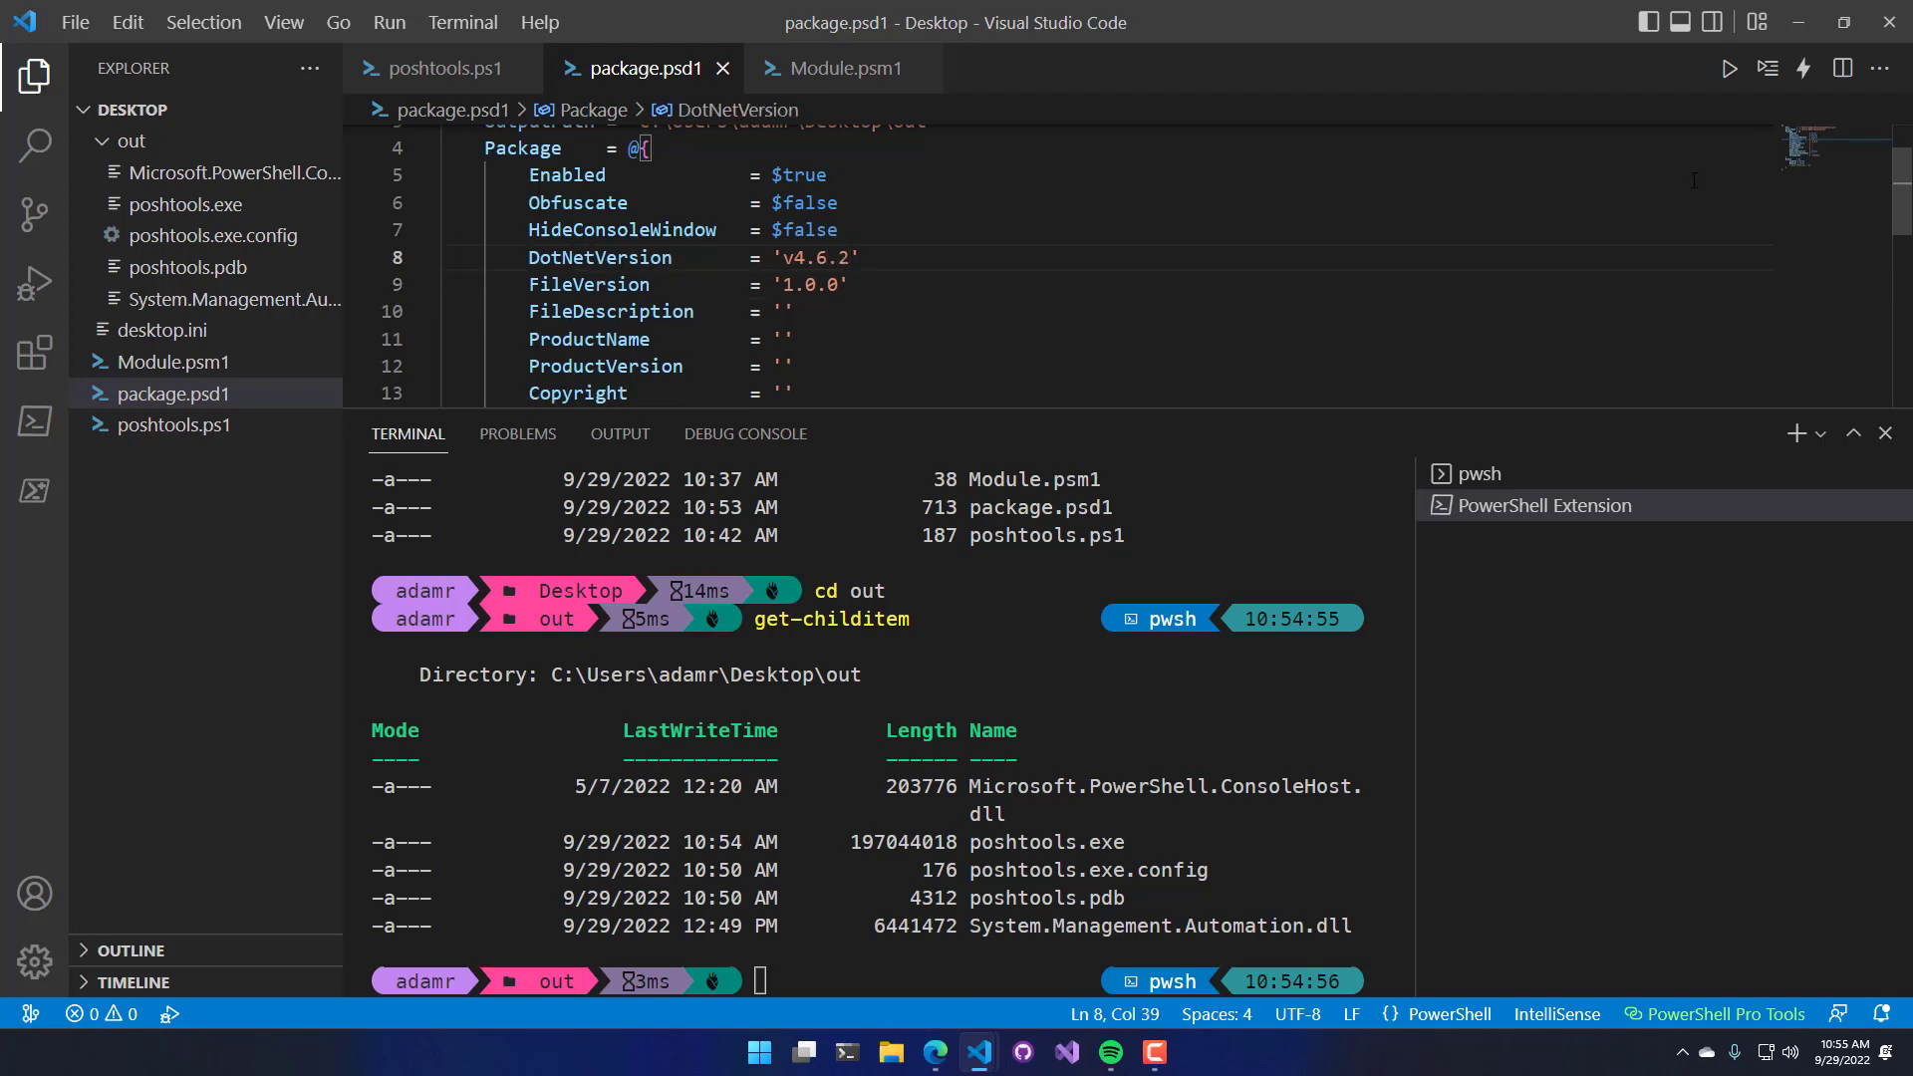
pyautogui.click(445, 68)
pyautogui.click(1730, 68)
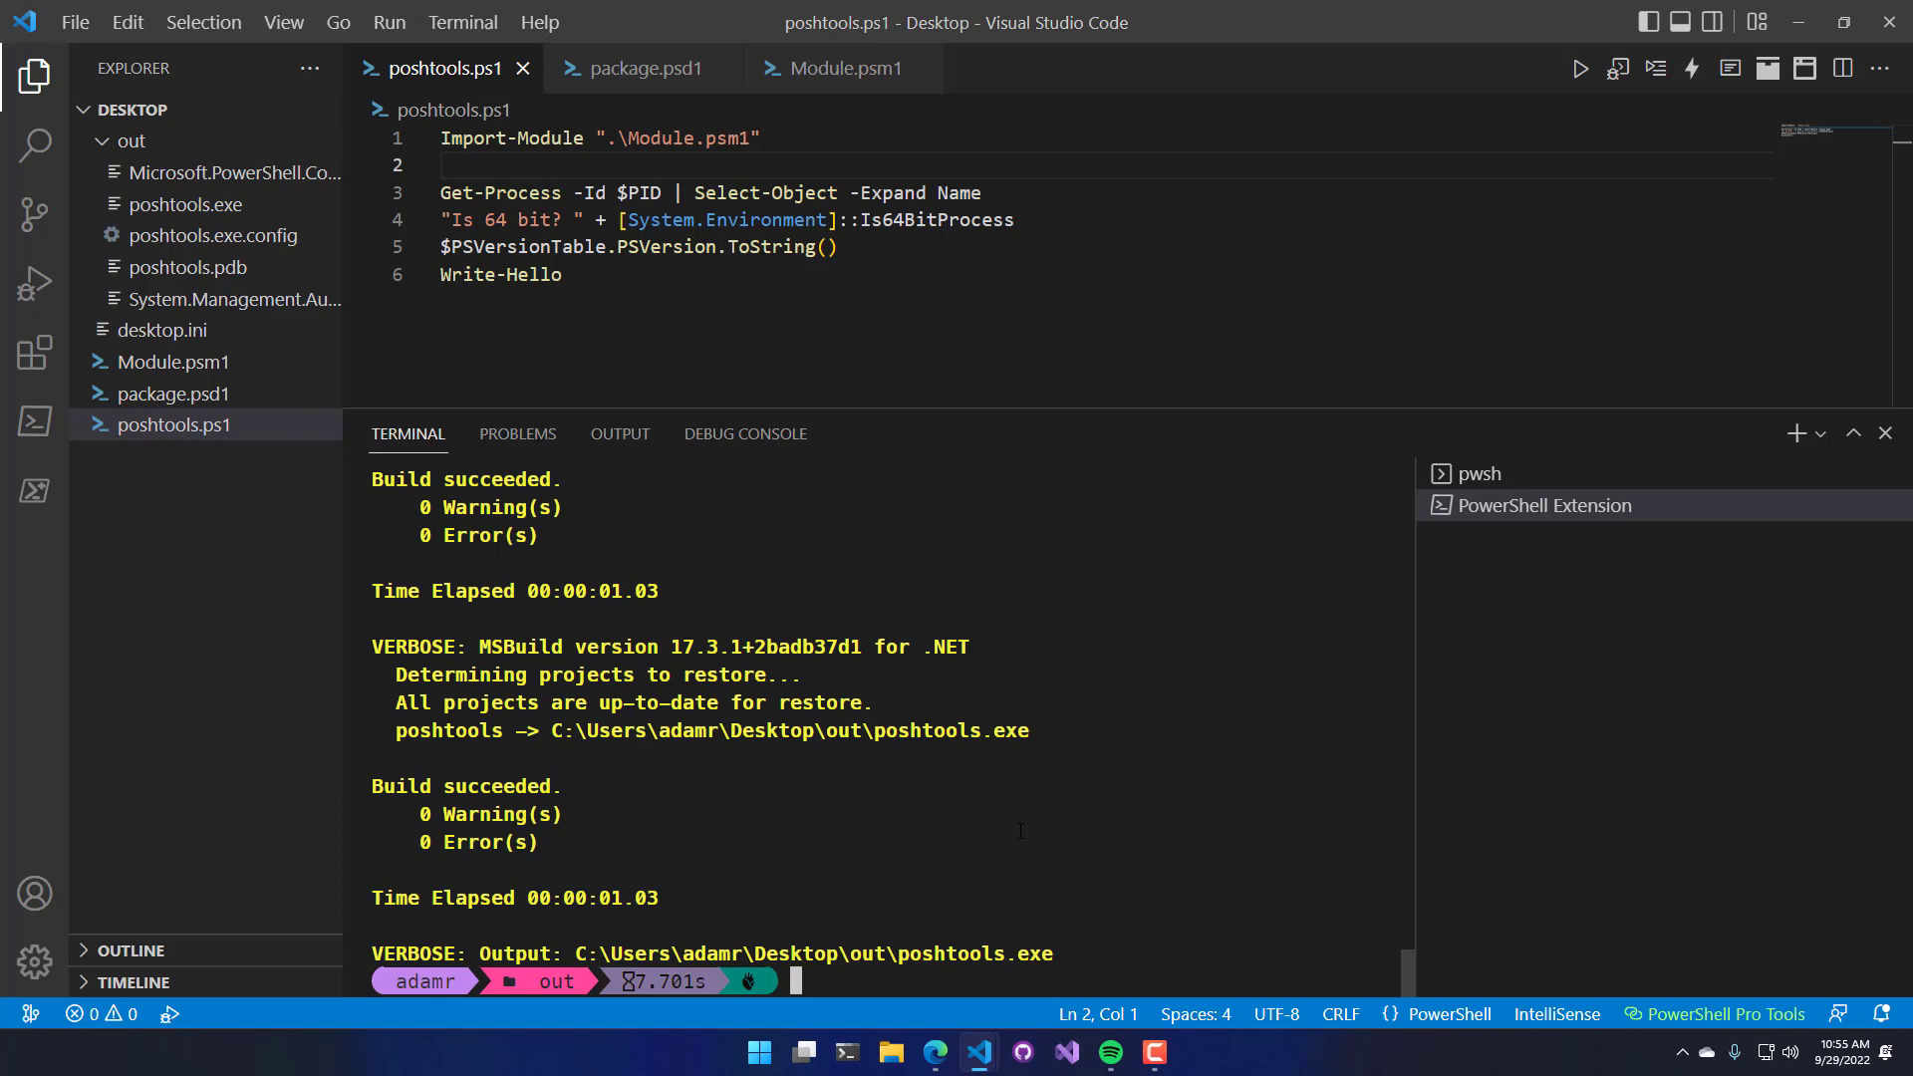
pyautogui.write('ge')
pyautogui.write('t-childitem')
# Step: Run get-childitem in out, showing poshtools.exe now at 78569984 bytes
pyautogui.press('Return')
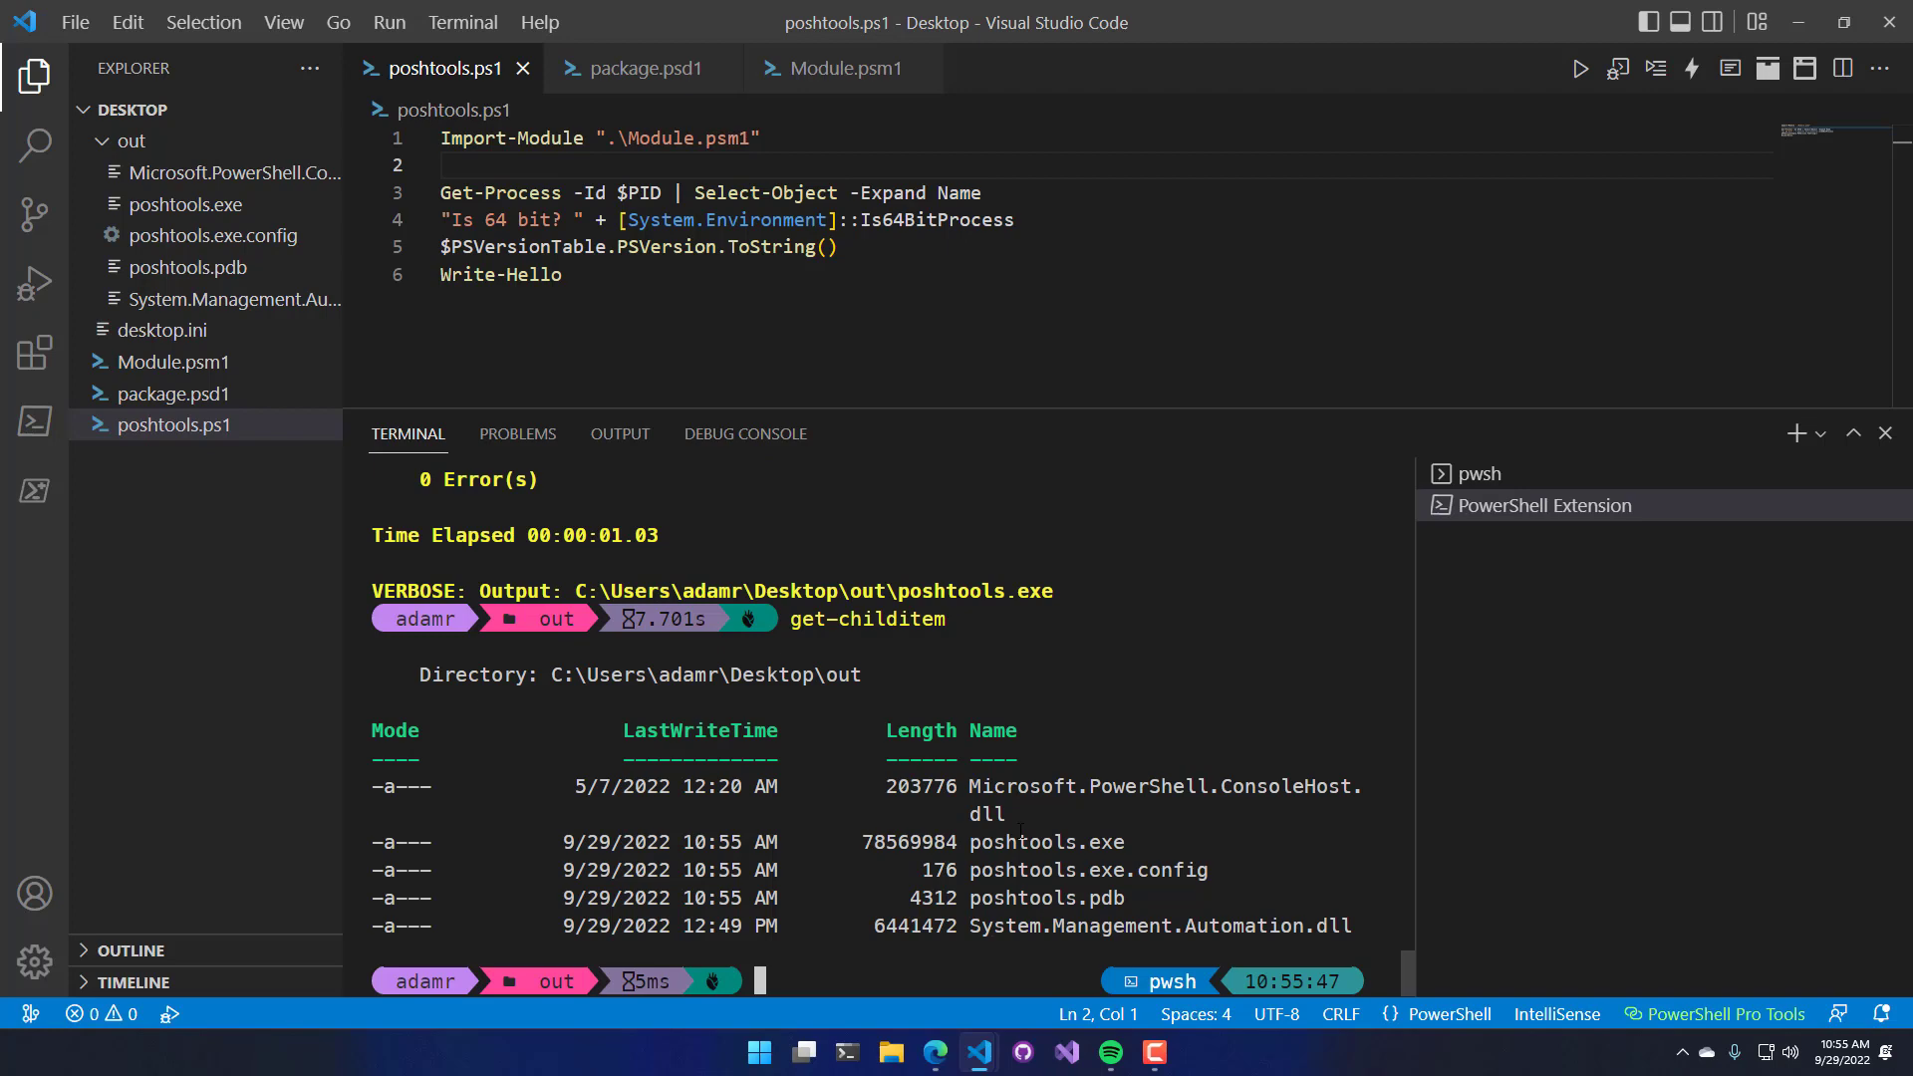
# Step: Return to package.psd1 to view its DotNetVersion 'v4.6.2' settings
pyautogui.click(643, 68)
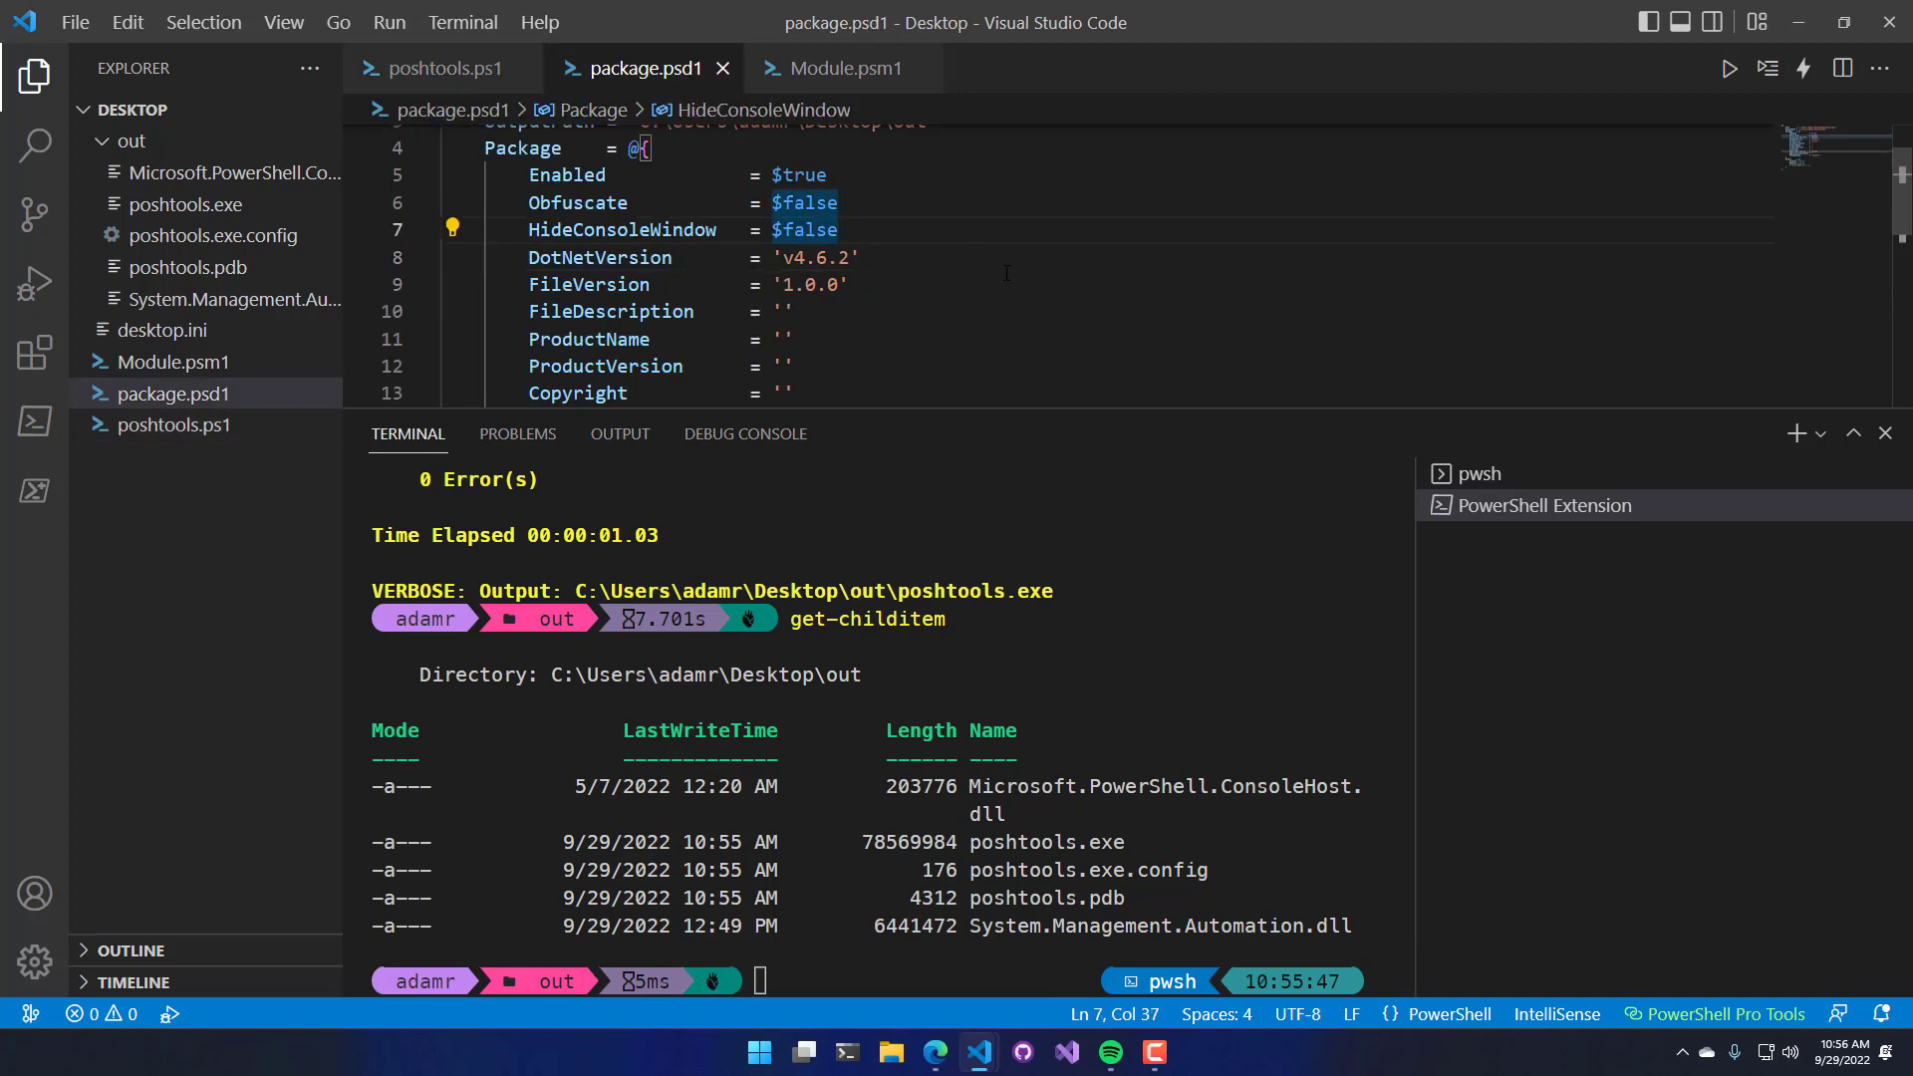